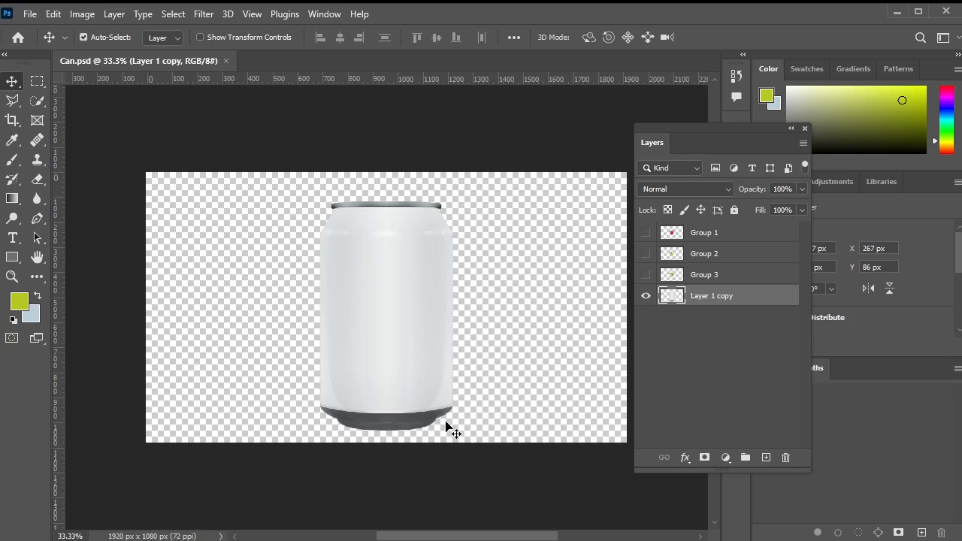
# Preview the apple, pear and lemon labels on the can by toggling each one's visibility.
pyautogui.click(645, 234)
pyautogui.click(645, 233)
pyautogui.click(644, 254)
pyautogui.click(643, 255)
pyautogui.click(645, 275)
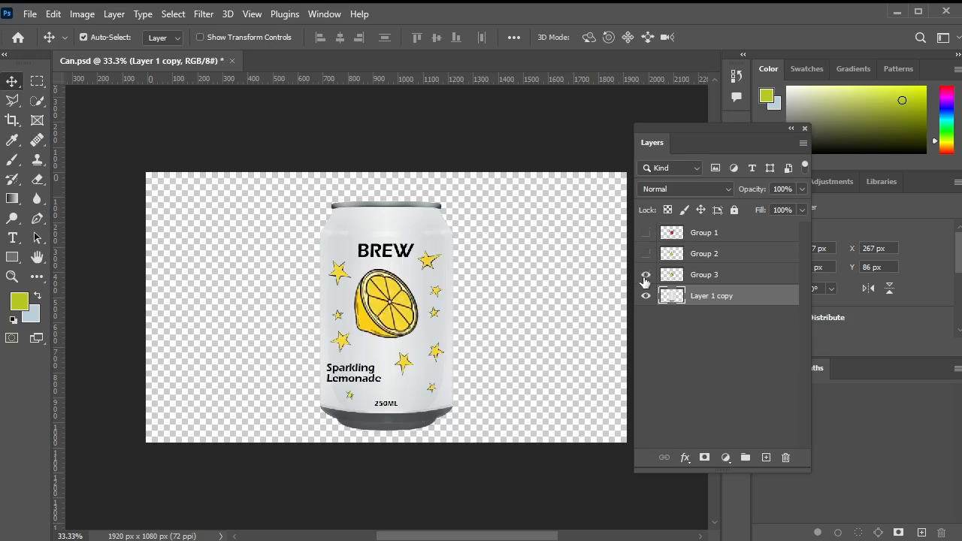
pyautogui.click(644, 275)
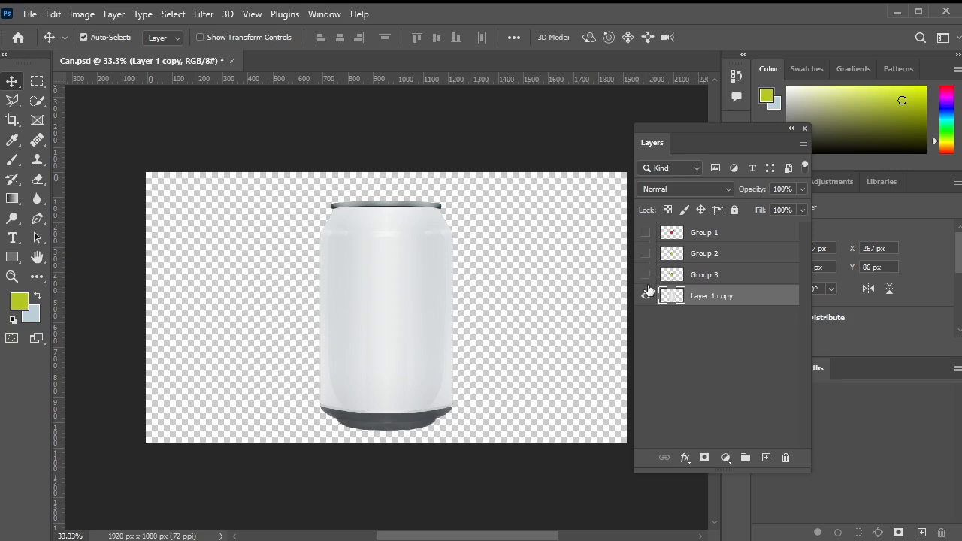
pyautogui.click(646, 233)
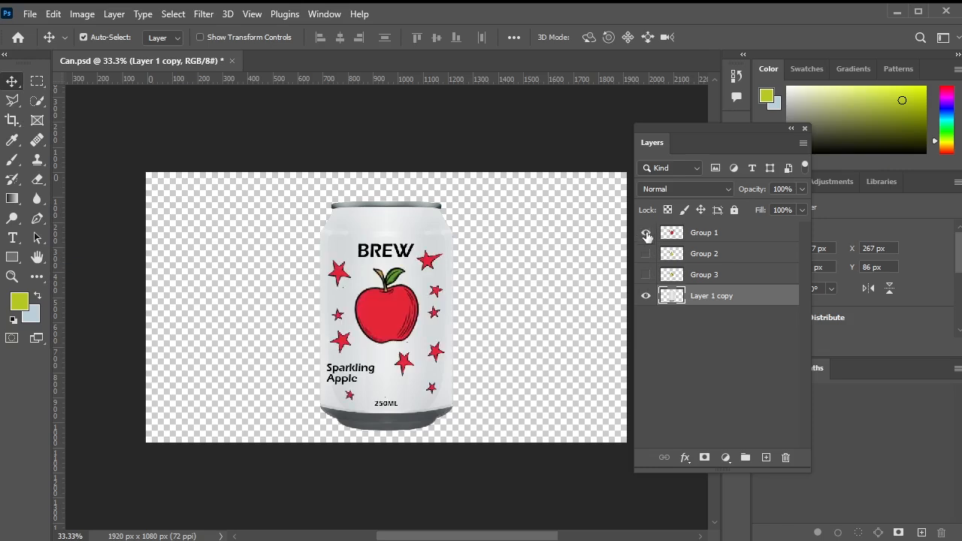
pyautogui.click(646, 233)
pyautogui.click(646, 254)
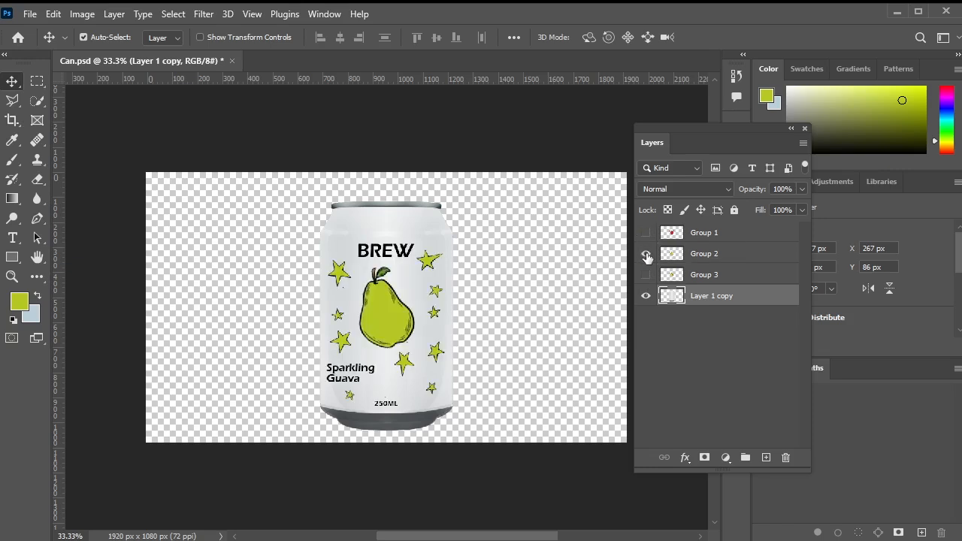
pyautogui.click(646, 255)
pyautogui.click(646, 275)
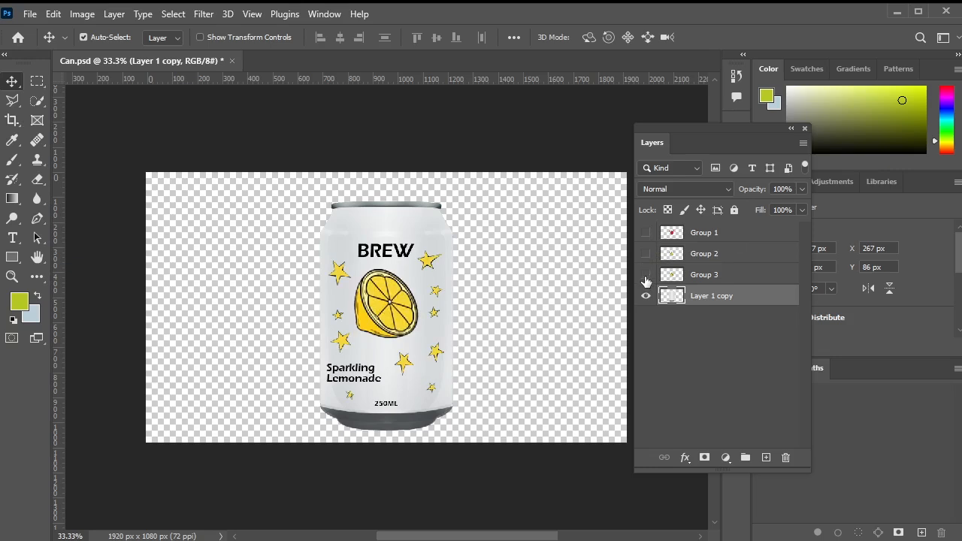
pyautogui.click(645, 275)
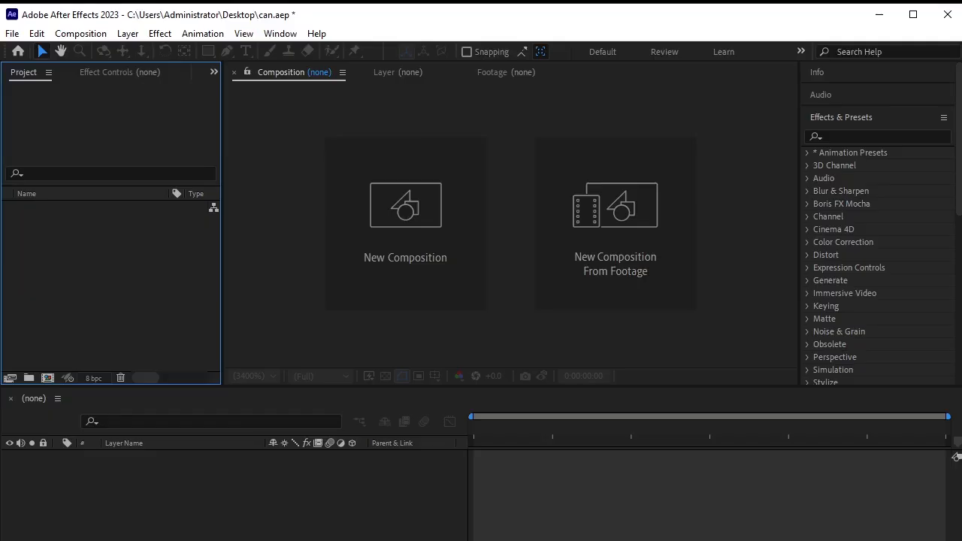
# Create a 1080×1920 Comp 1 and import Can.psd as Composition - Retain Layer Sizes.
pyautogui.click(434, 233)
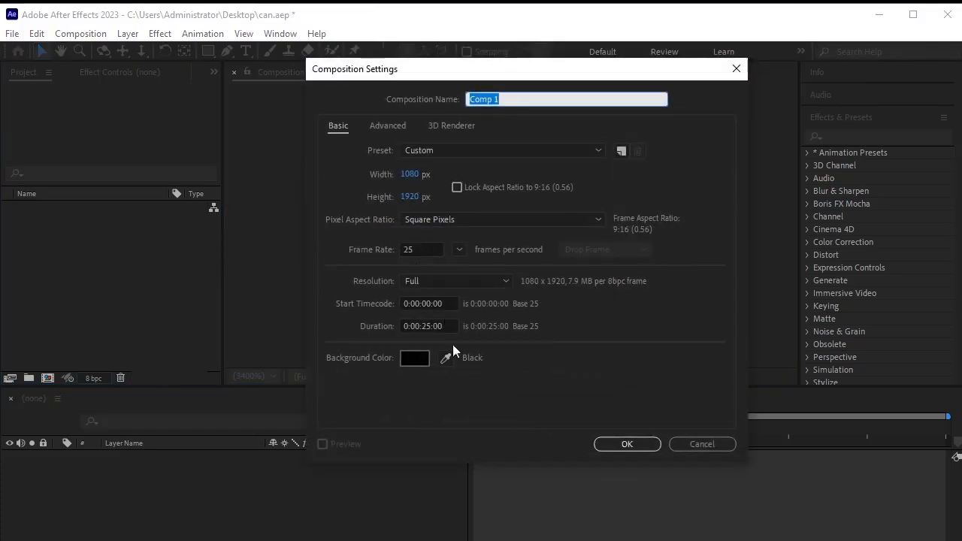
pyautogui.click(635, 443)
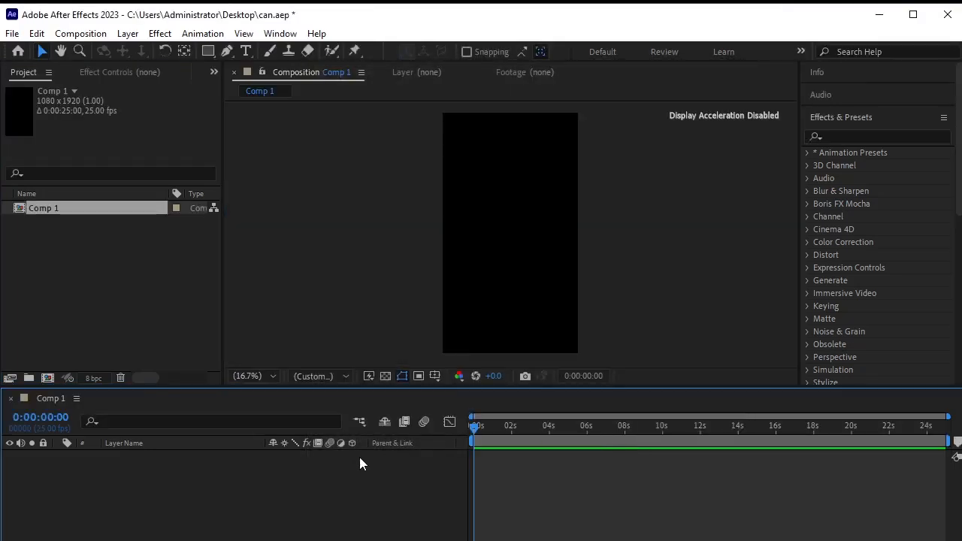
pyautogui.rightClick(119, 266)
pyautogui.moveTo(187, 343)
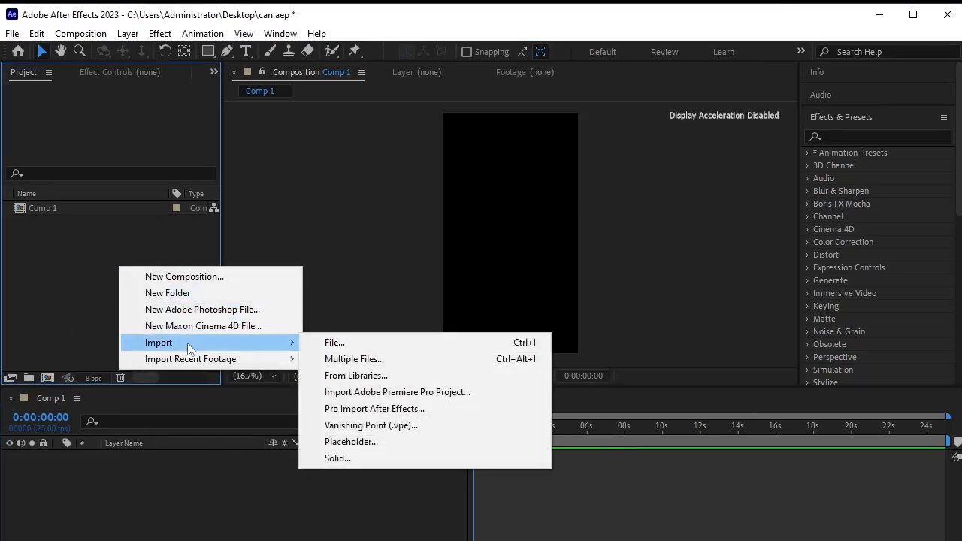
pyautogui.click(330, 343)
pyautogui.click(255, 155)
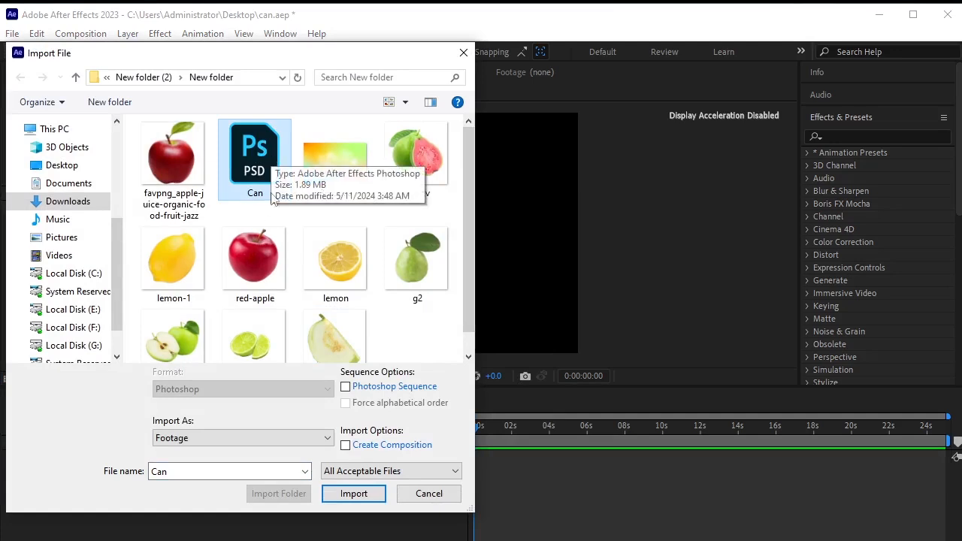
pyautogui.click(263, 435)
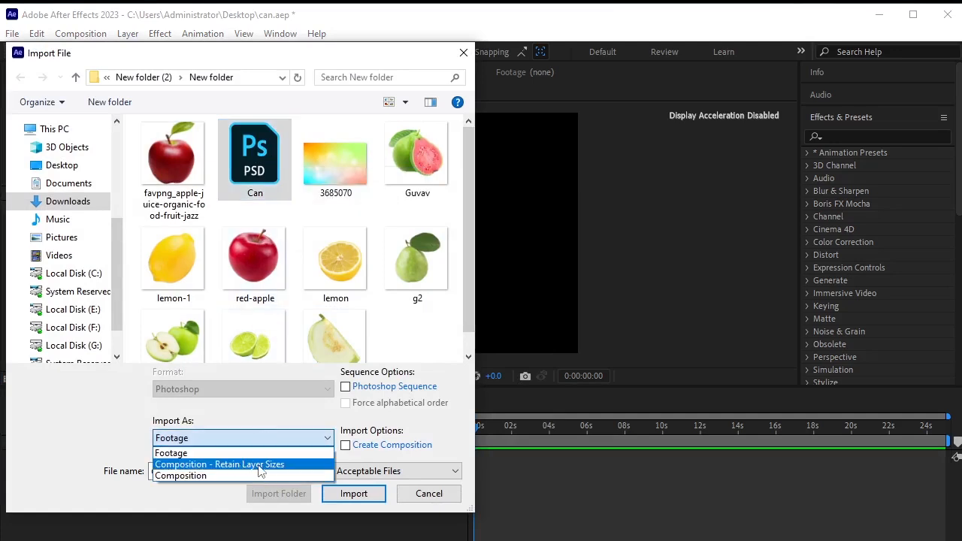
pyautogui.click(258, 464)
pyautogui.click(350, 493)
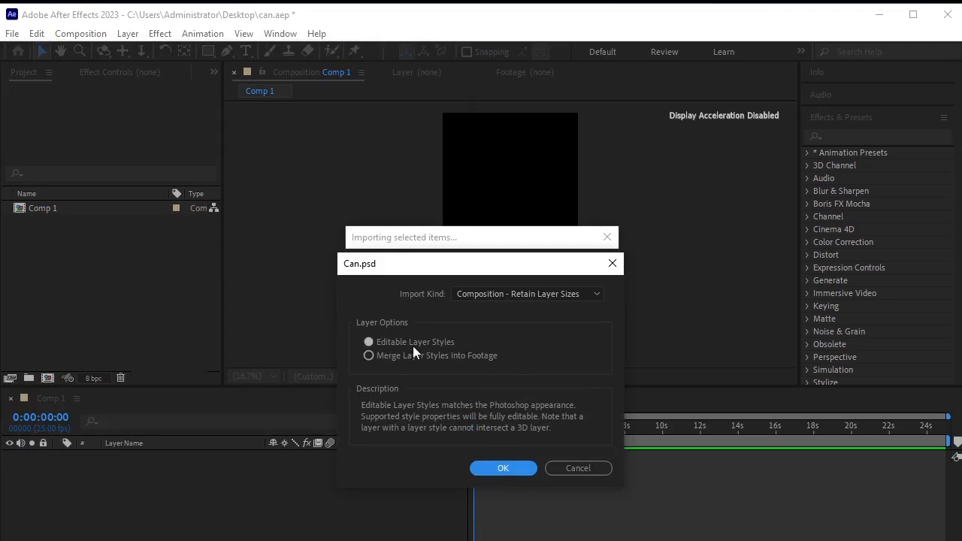
pyautogui.click(500, 468)
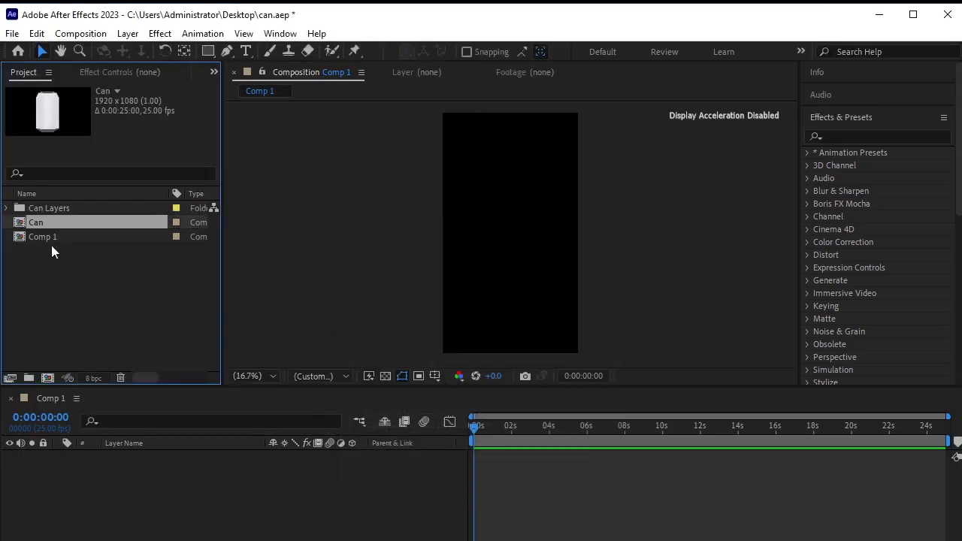
# Add the Can comp to Comp 1, open it, and check the apple, pear and lemonade label designs.
pyautogui.moveTo(56, 223); pyautogui.dragTo(99, 457)
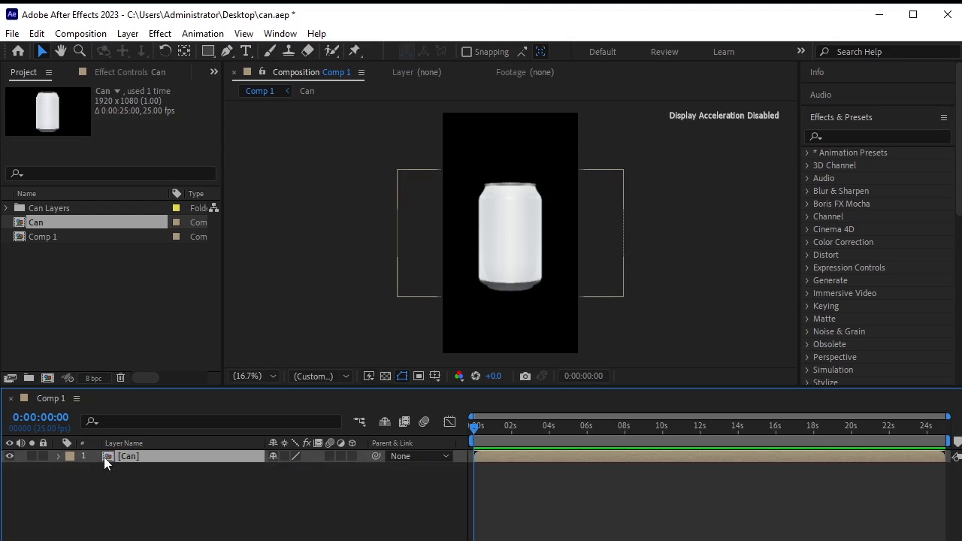
pyautogui.doubleClick(104, 456)
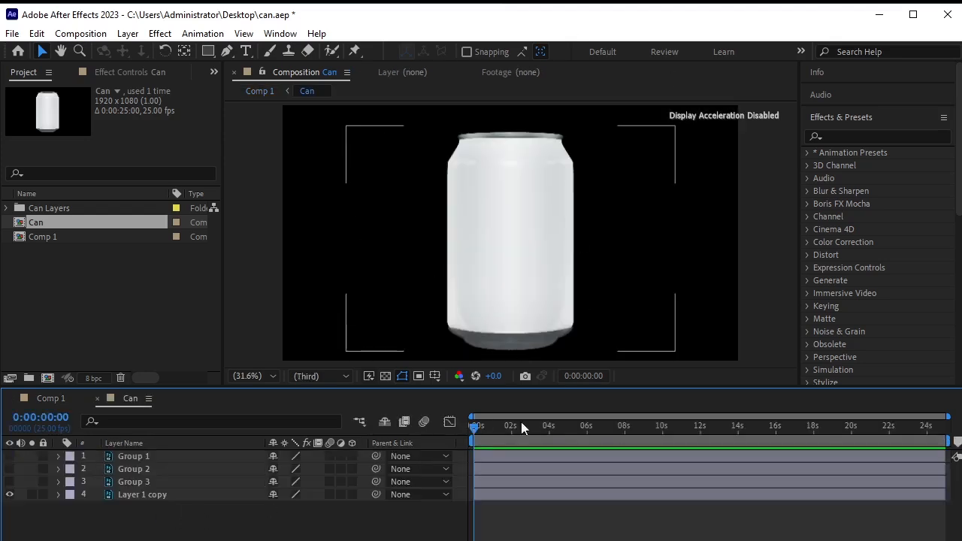
pyautogui.click(150, 456)
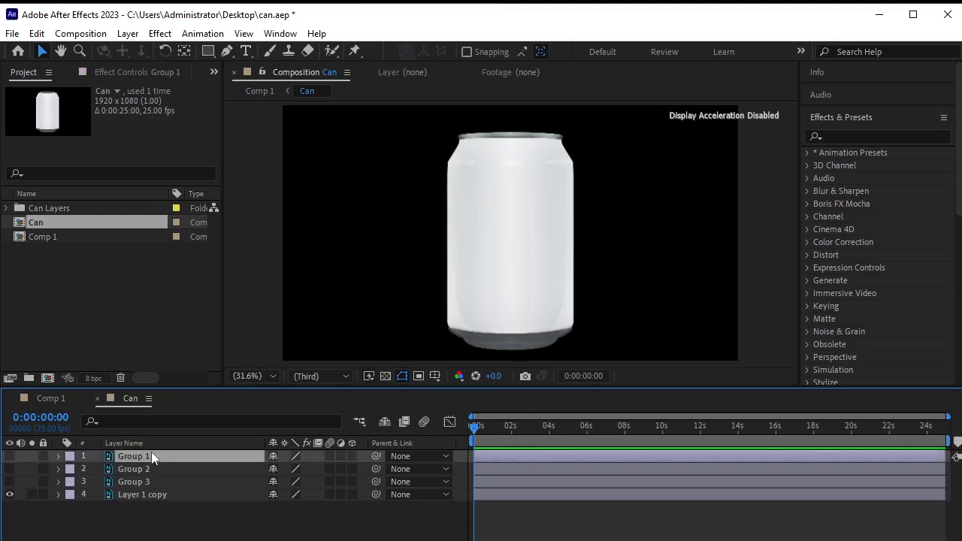
pyautogui.click(11, 457)
pyautogui.click(10, 456)
pyautogui.click(11, 470)
pyautogui.click(11, 470)
pyautogui.click(10, 482)
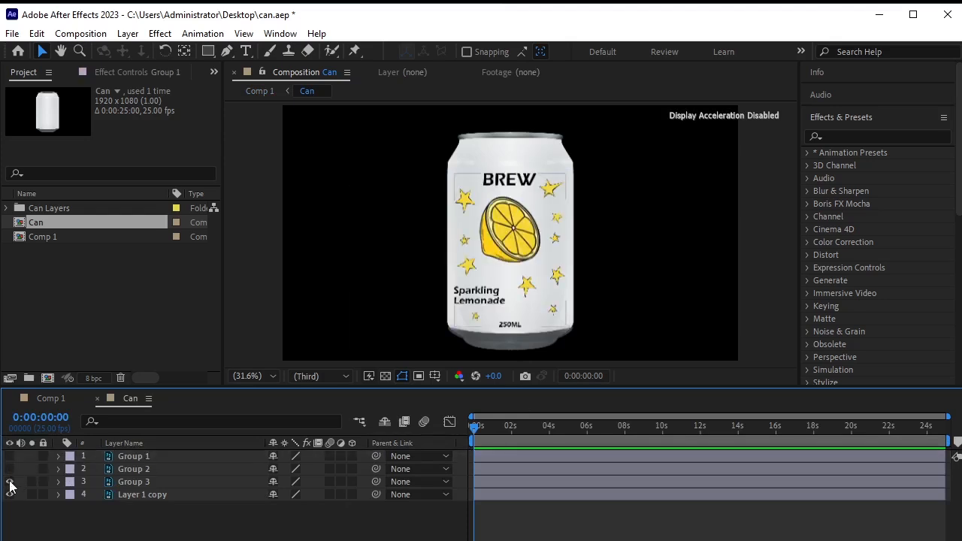
pyautogui.click(10, 482)
# Pre-compose Group 1, Group 2 and Group 3 into a new comp named Label.
pyautogui.click(120, 457)
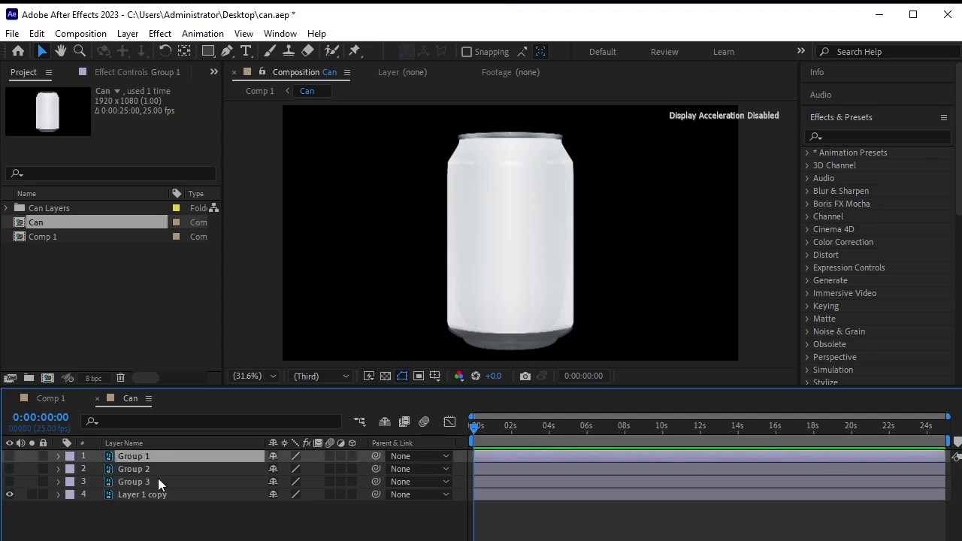
pyautogui.keyDown('shift'); pyautogui.click(158, 478); pyautogui.keyUp('shift')
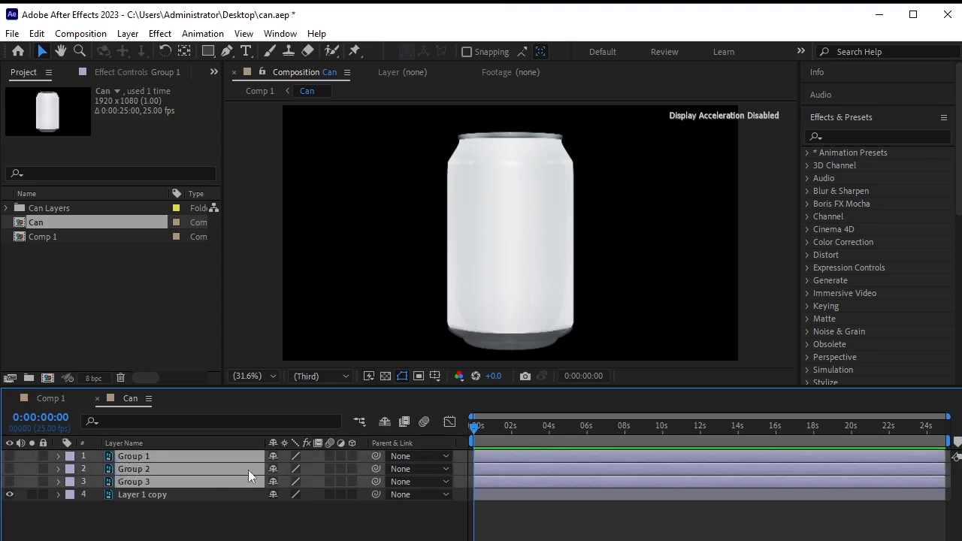
pyautogui.hotkey('ctrl', 'shift', 'c')
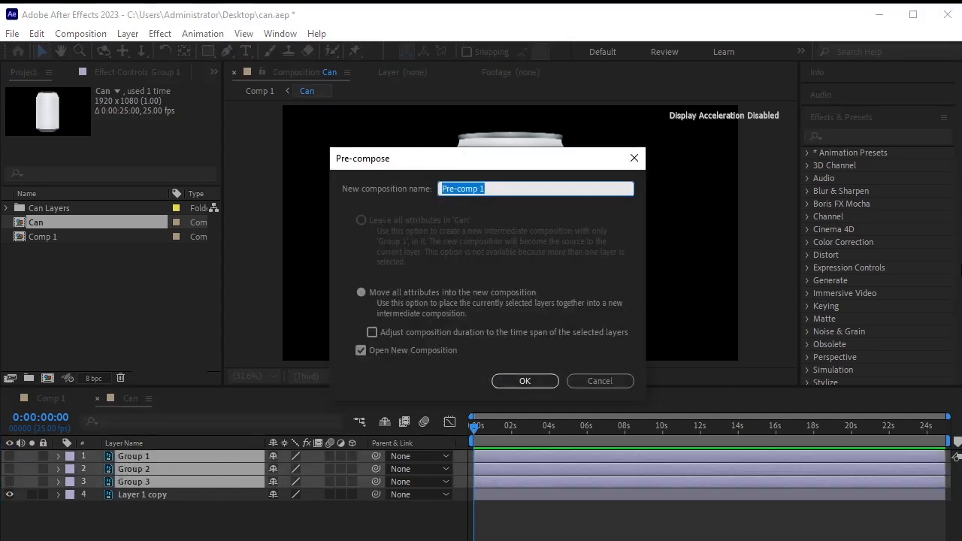
pyautogui.write('Label')
pyautogui.press('Return')
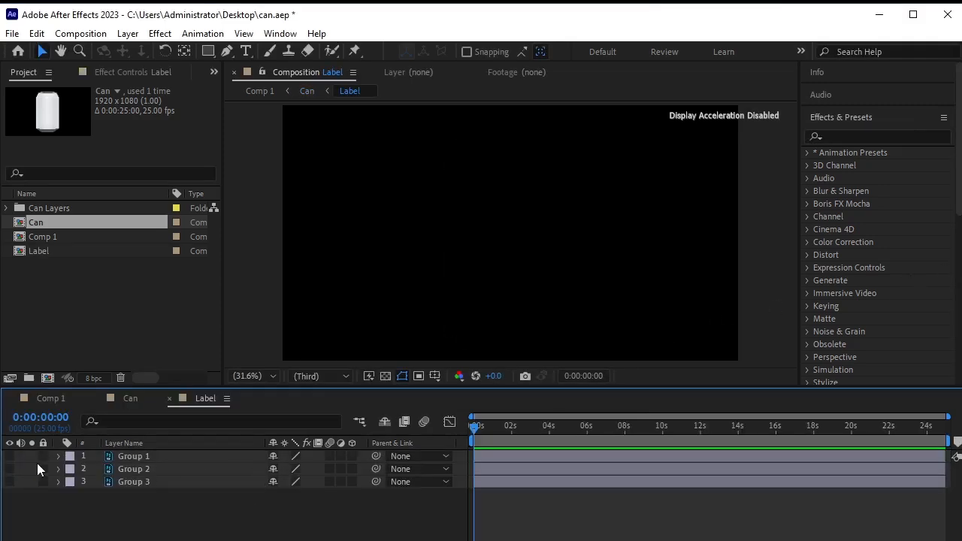
# Make all three label groups visible and shift Group 2 and Group 3 right together.
pyautogui.click(9, 456)
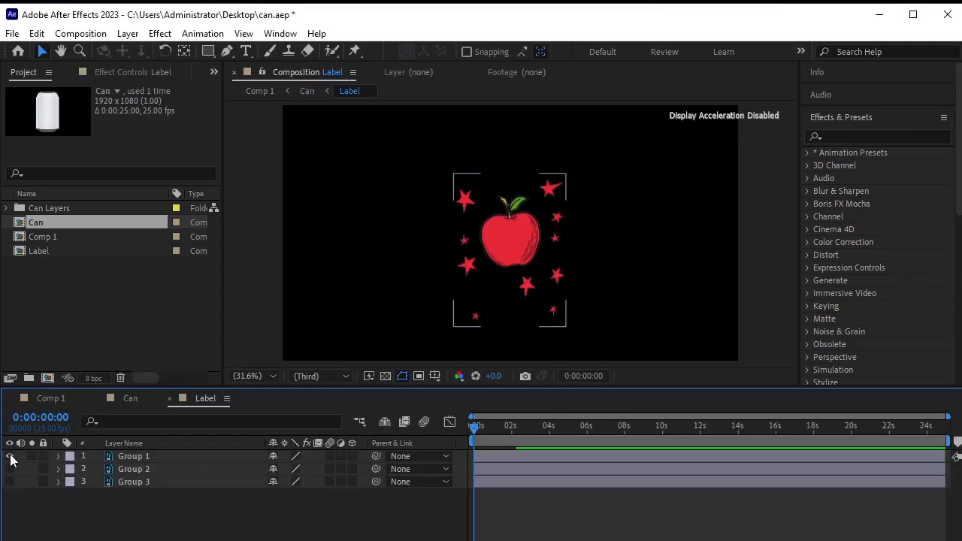
pyautogui.click(135, 469)
pyautogui.moveTo(9, 469); pyautogui.dragTo(9, 482)
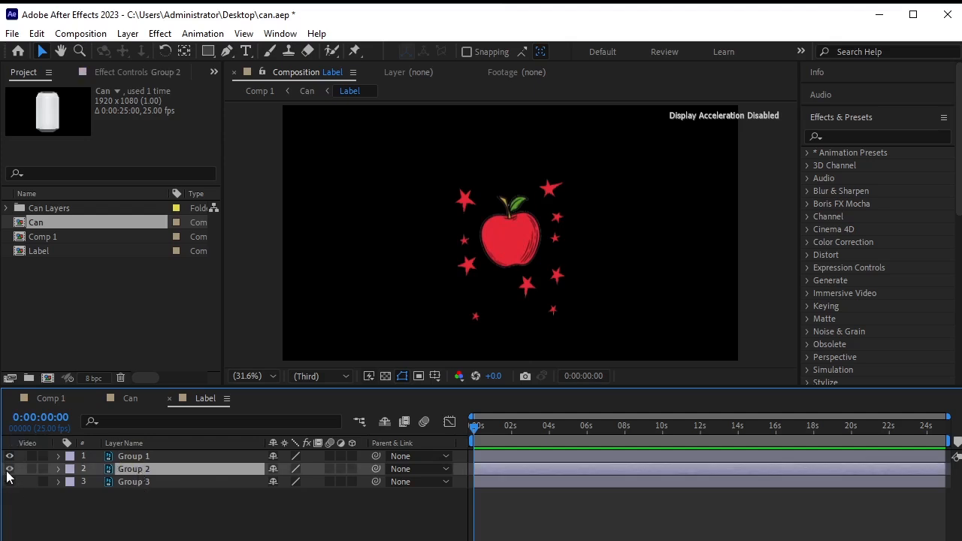
pyautogui.keyDown('shift'); pyautogui.click(163, 485); pyautogui.keyUp('shift')
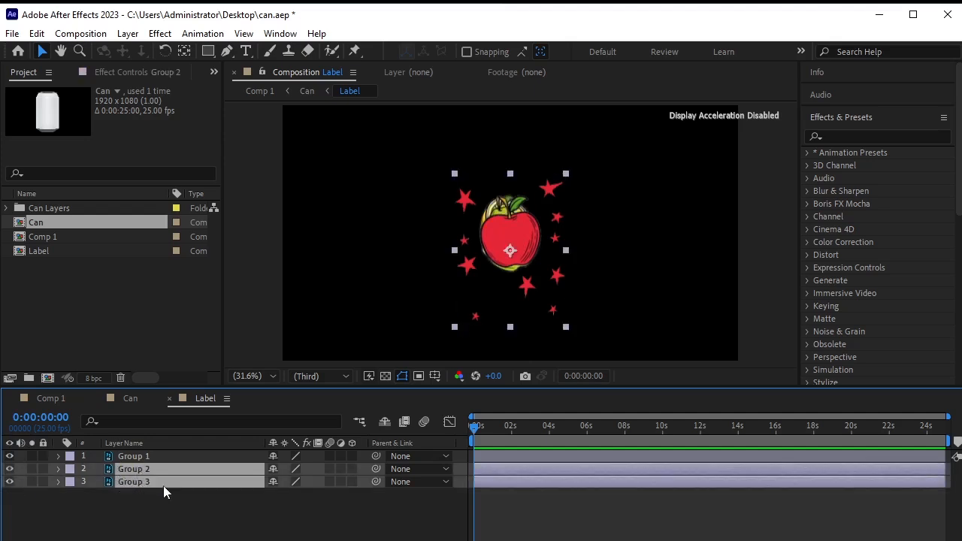
pyautogui.press('p')
pyautogui.moveTo(277, 481); pyautogui.dragTo(616, 474)
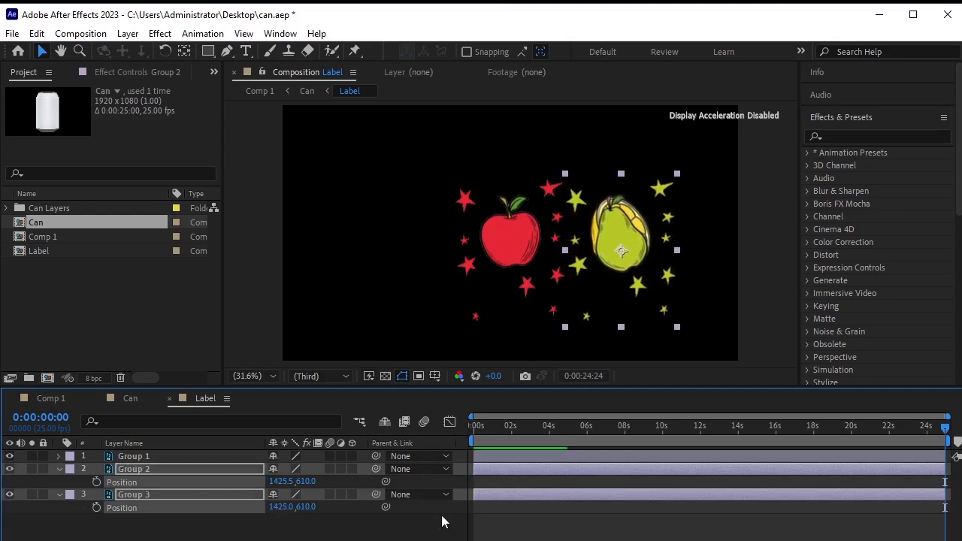
# Move the lemon Group 3 further right to x 1918.0 and collapse the layer properties.
pyautogui.click(185, 517)
pyautogui.click(186, 494)
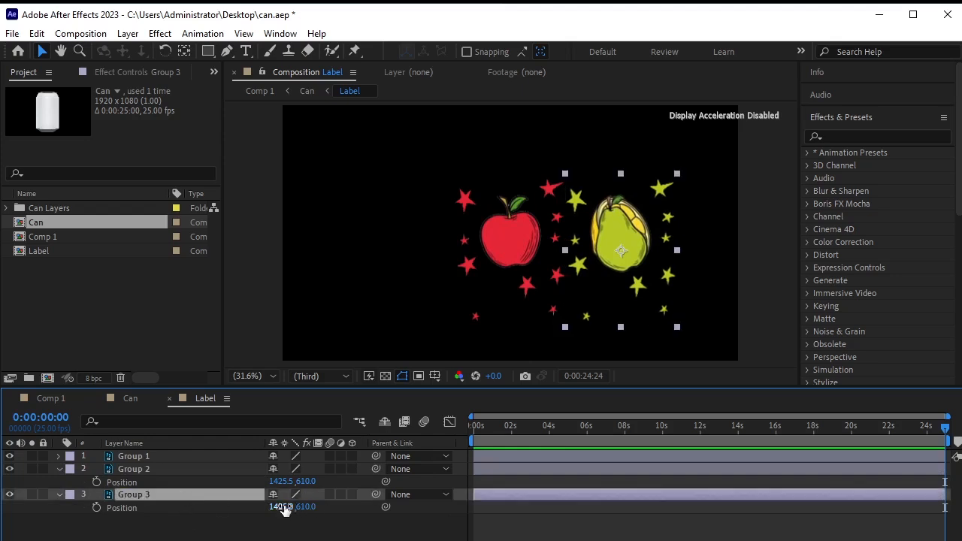
pyautogui.moveTo(281, 506); pyautogui.dragTo(640, 507)
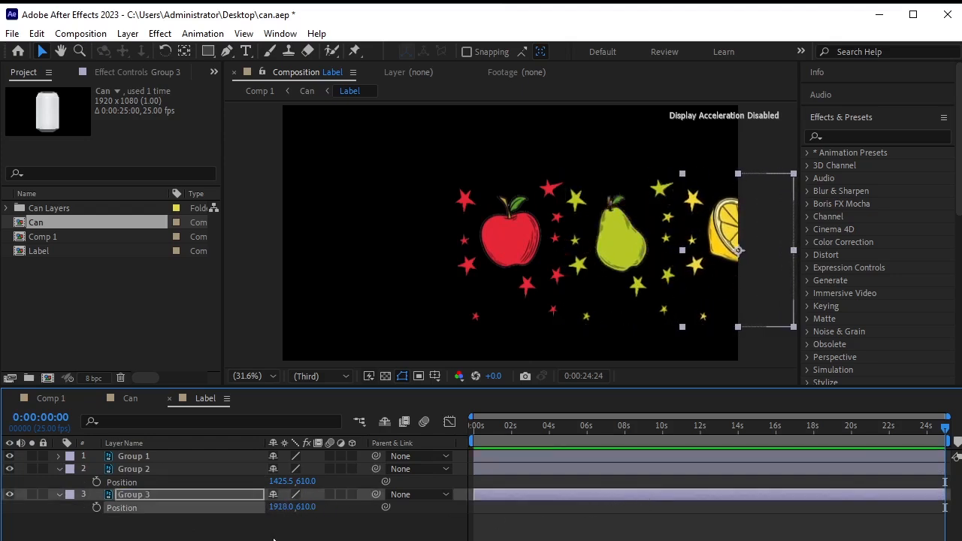
pyautogui.click(60, 469)
pyautogui.click(133, 526)
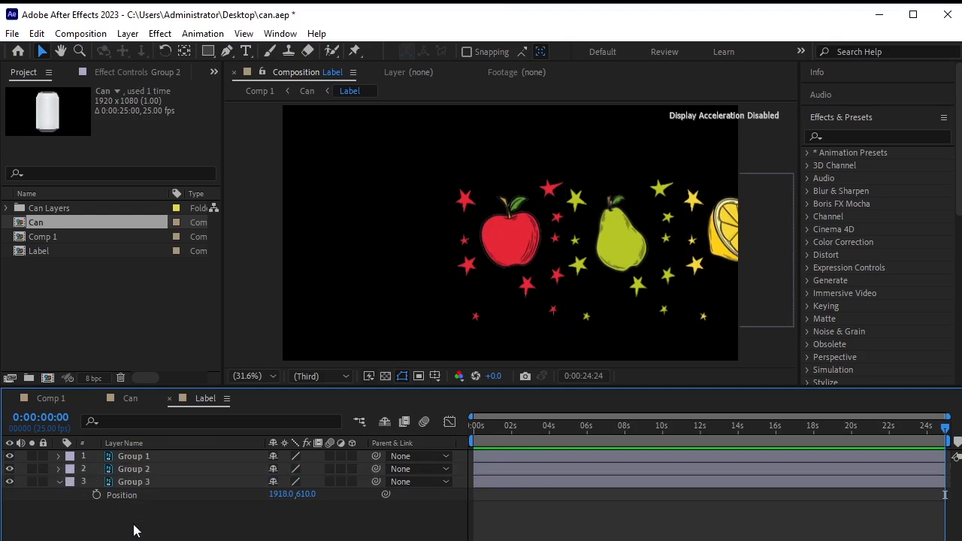
pyautogui.click(60, 482)
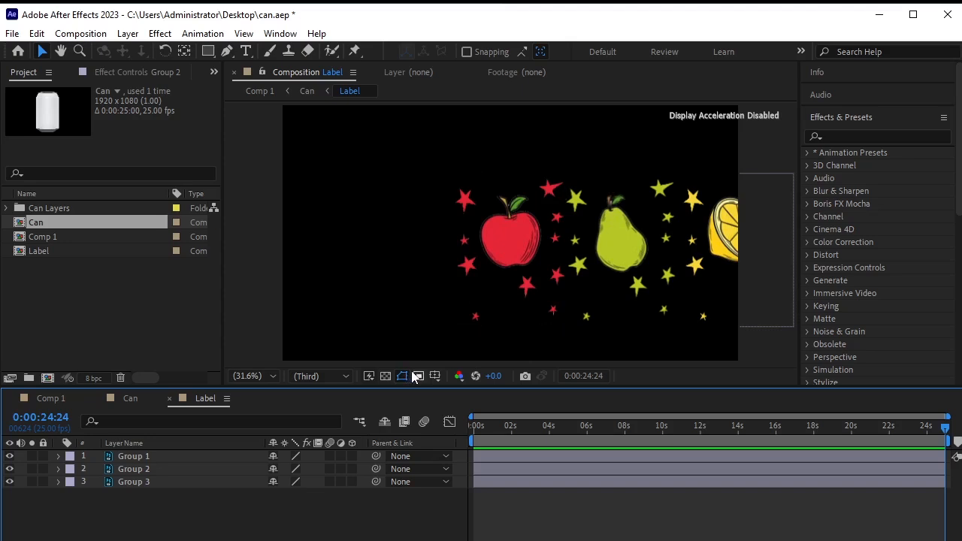
# Show rulers and add two vertical guides between the apple and the pear.
pyautogui.hotkey('ctrl', 'r')
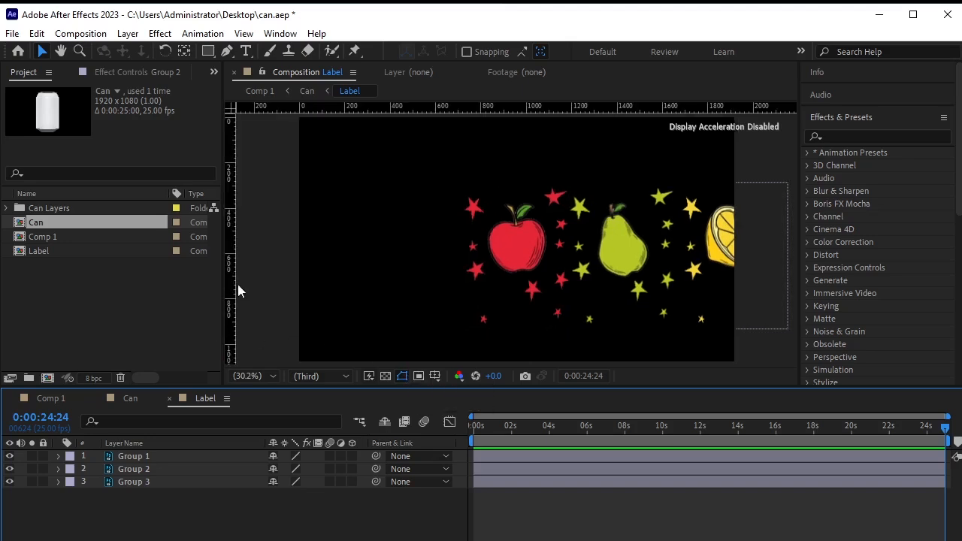
pyautogui.moveTo(231, 286); pyautogui.dragTo(462, 314)
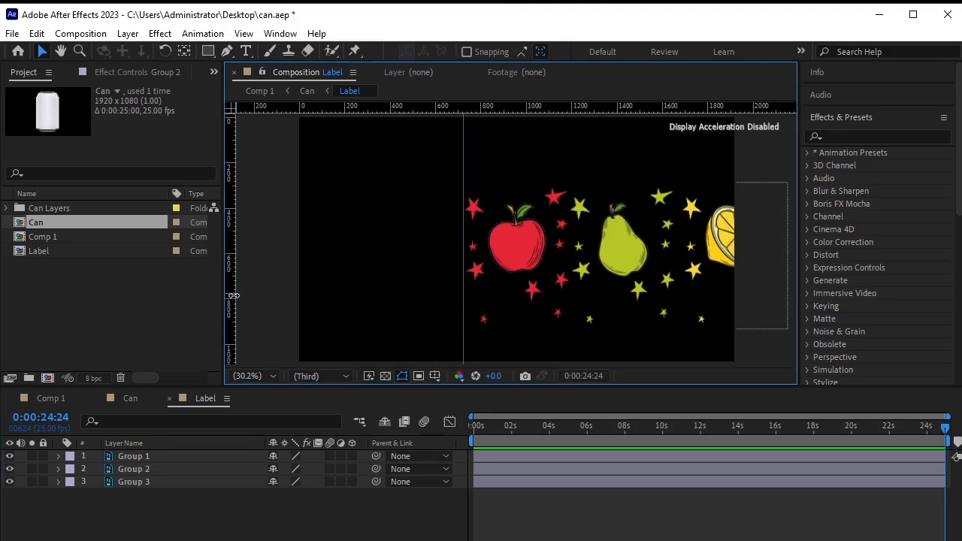
pyautogui.moveTo(234, 295); pyautogui.dragTo(568, 327)
# Nudge Group 2 to x 1435.5 and Group 3 to x 1943.0, then collapse their properties.
pyautogui.click(130, 465)
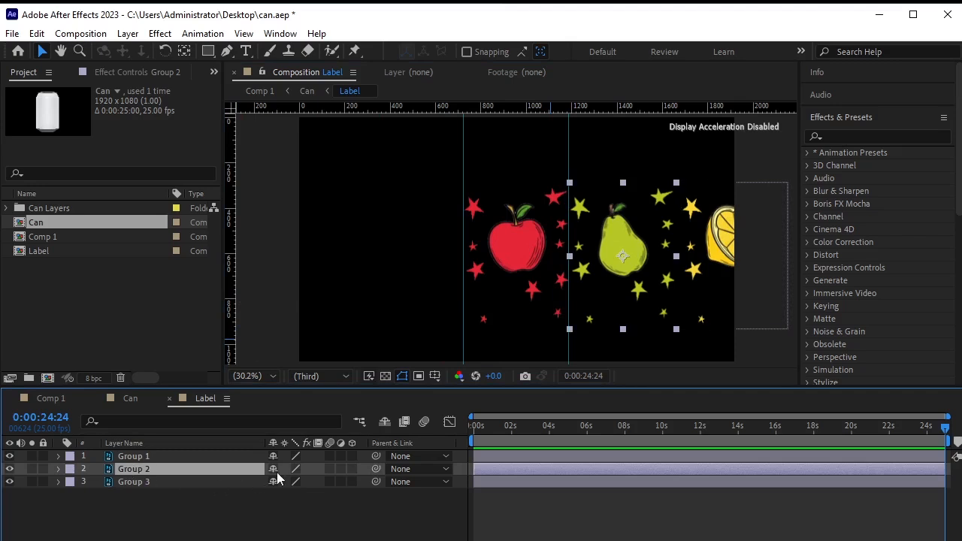
pyautogui.press('p')
pyautogui.moveTo(278, 480); pyautogui.dragTo(287, 481)
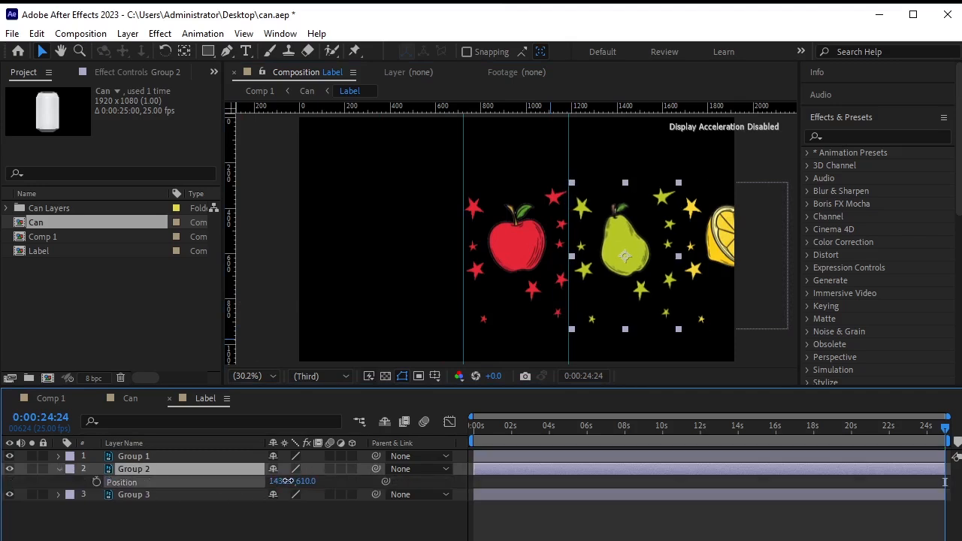
pyautogui.click(175, 494)
pyautogui.press('p')
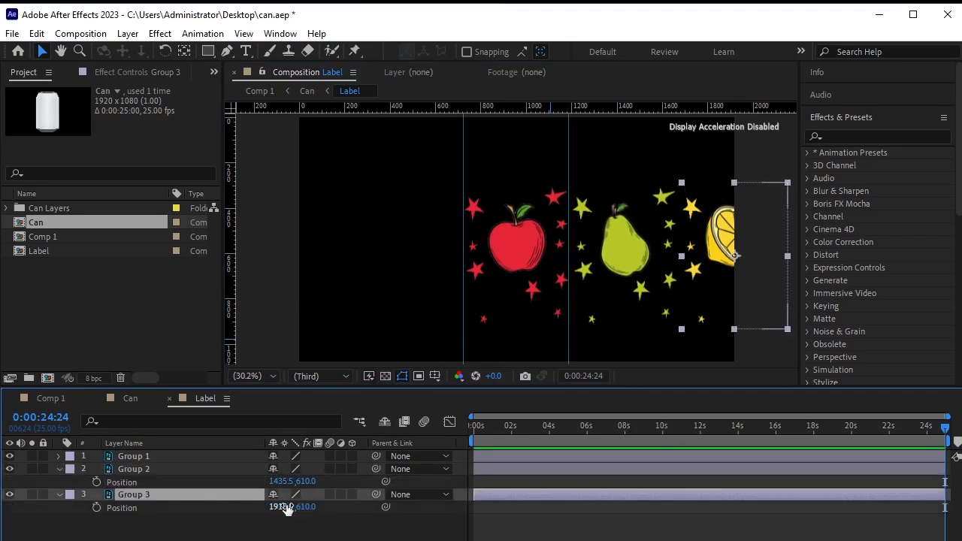
pyautogui.moveTo(286, 509); pyautogui.dragTo(302, 507)
pyautogui.click(225, 534)
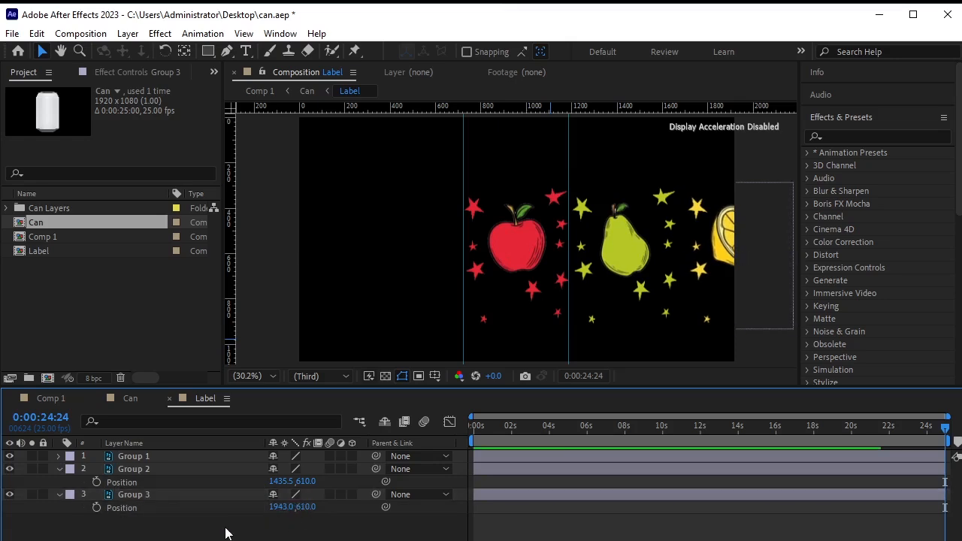
pyautogui.click(59, 494)
pyautogui.click(60, 477)
pyautogui.click(60, 468)
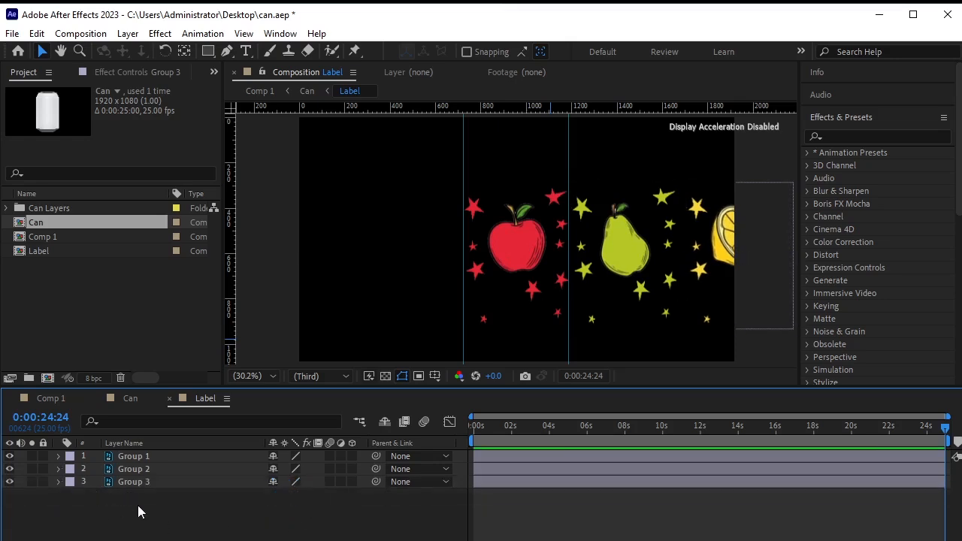
pyautogui.click(137, 505)
pyautogui.click(127, 34)
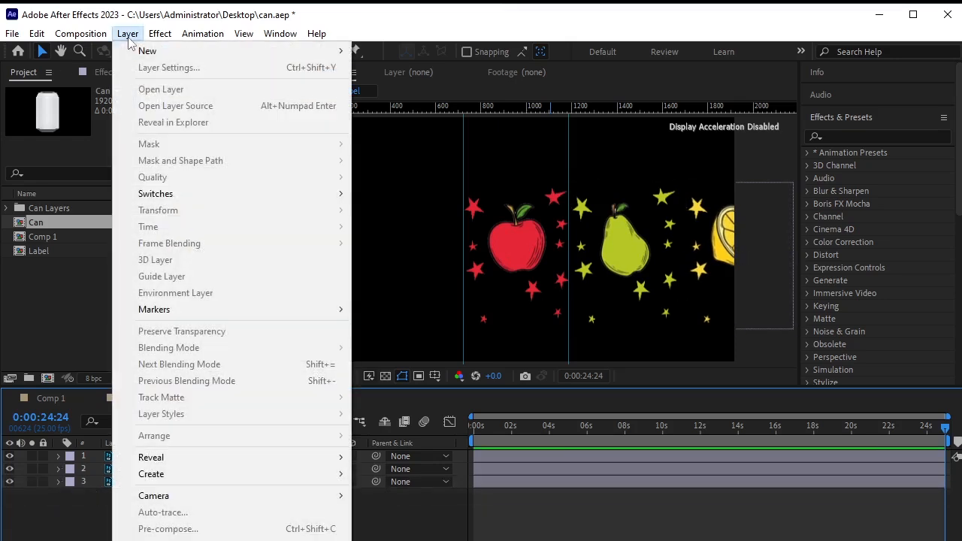
# Add a Null 1 layer and parent Group 1, Group 2 and Group 3 to it.
pyautogui.moveTo(143, 51)
pyautogui.click(466, 119)
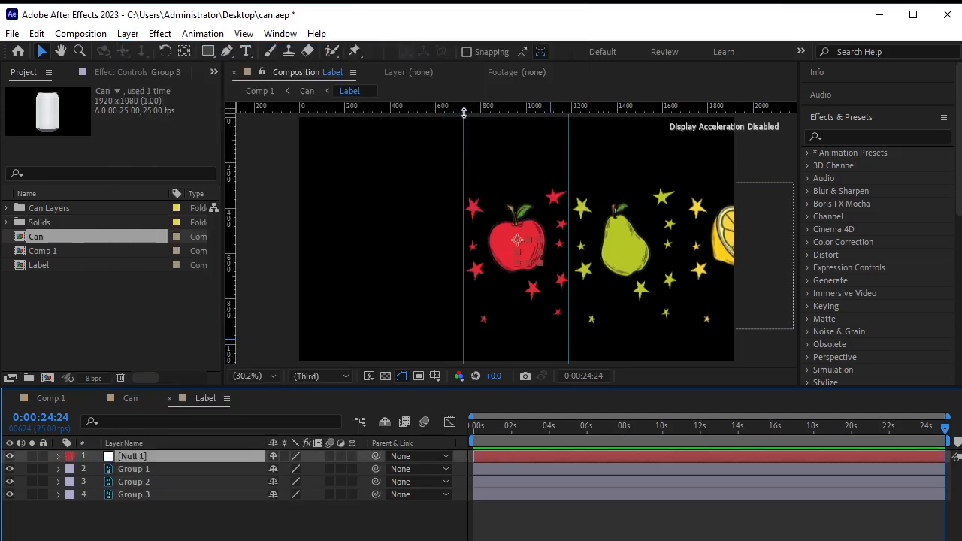
pyautogui.click(124, 443)
pyautogui.click(225, 469)
pyautogui.keyDown('shift'); pyautogui.click(224, 496); pyautogui.keyUp('shift')
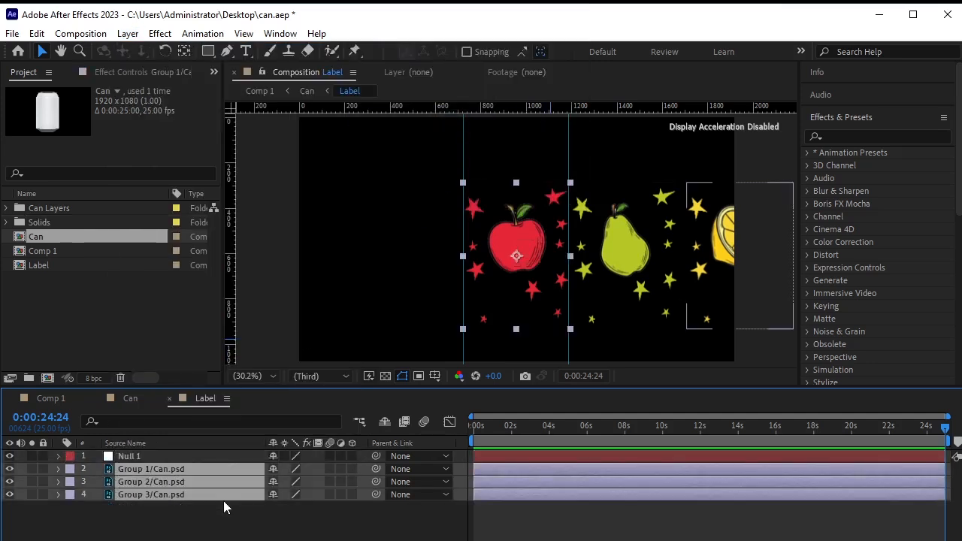
pyautogui.moveTo(376, 470); pyautogui.dragTo(121, 460)
pyautogui.click(222, 535)
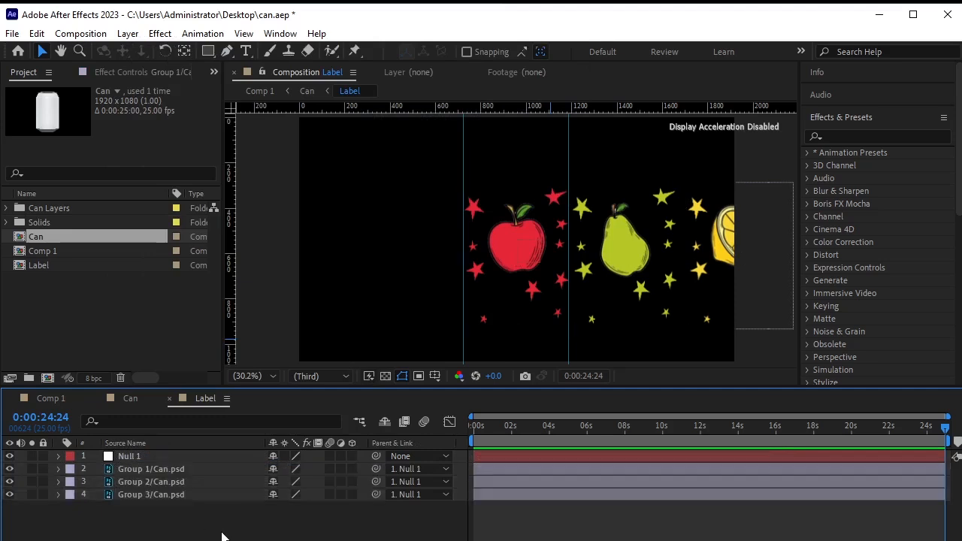
# Set Null 1 Position keyframes at 0s and 0:00:00:20 holding the apple in place.
pyautogui.click(185, 453)
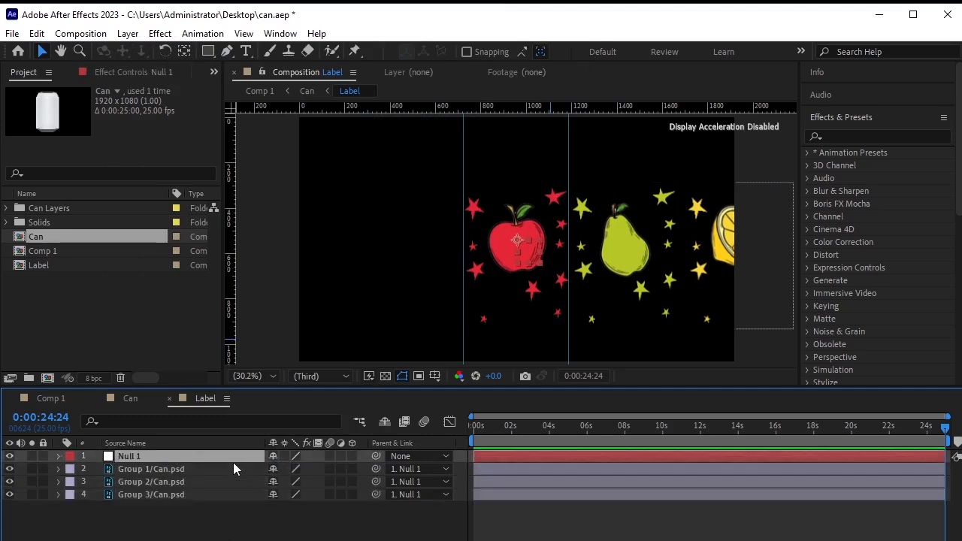
pyautogui.press('p')
pyautogui.press('F2')
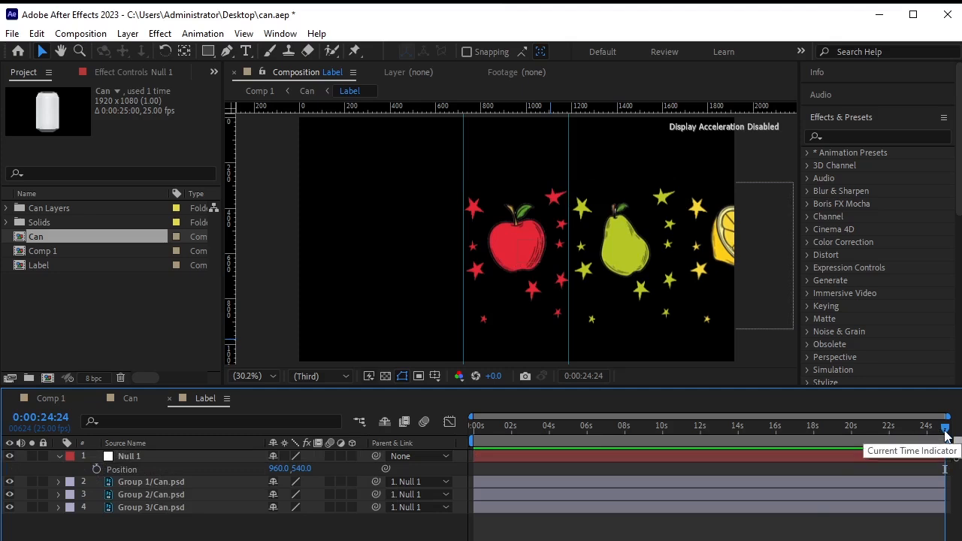
pyautogui.moveTo(945, 425); pyautogui.dragTo(225, 444)
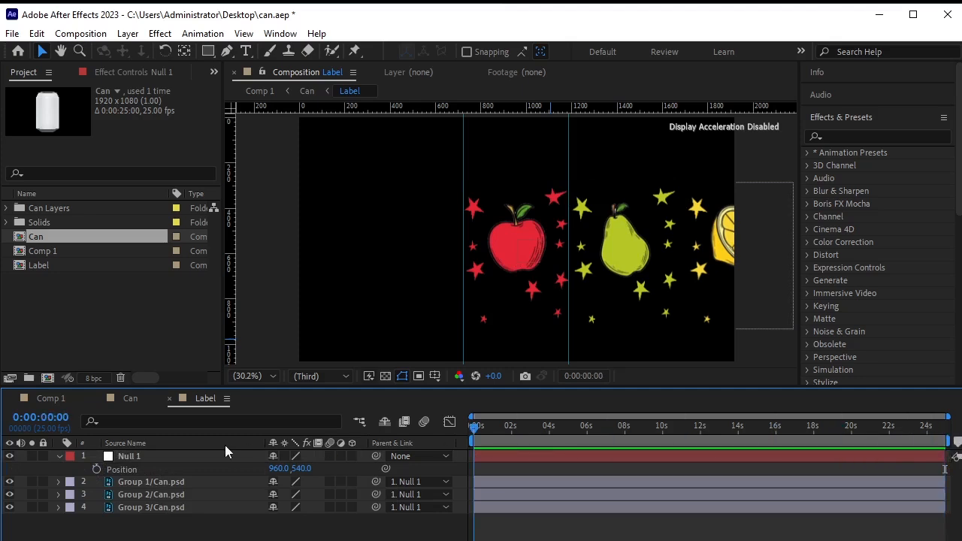
pyautogui.click(97, 469)
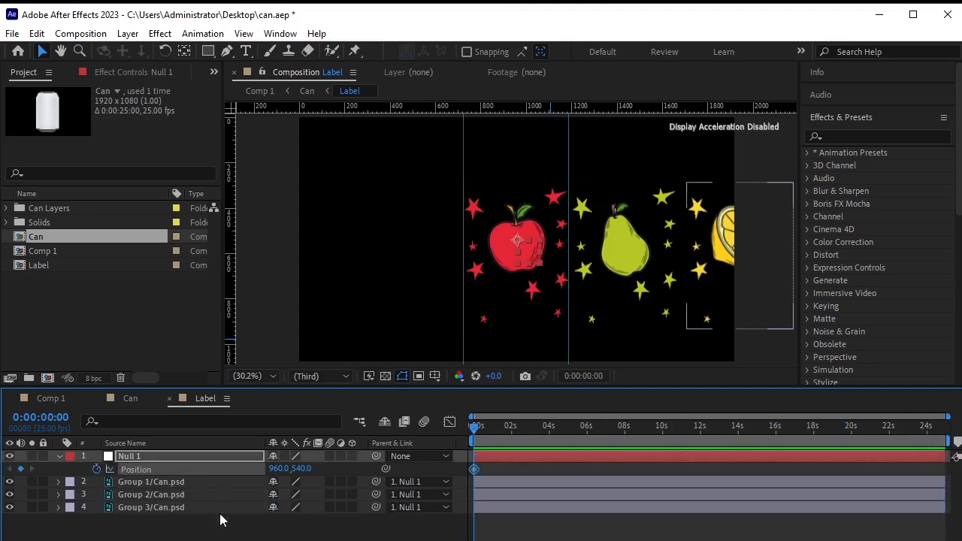
pyautogui.hotkey('shift', 'pagedown')
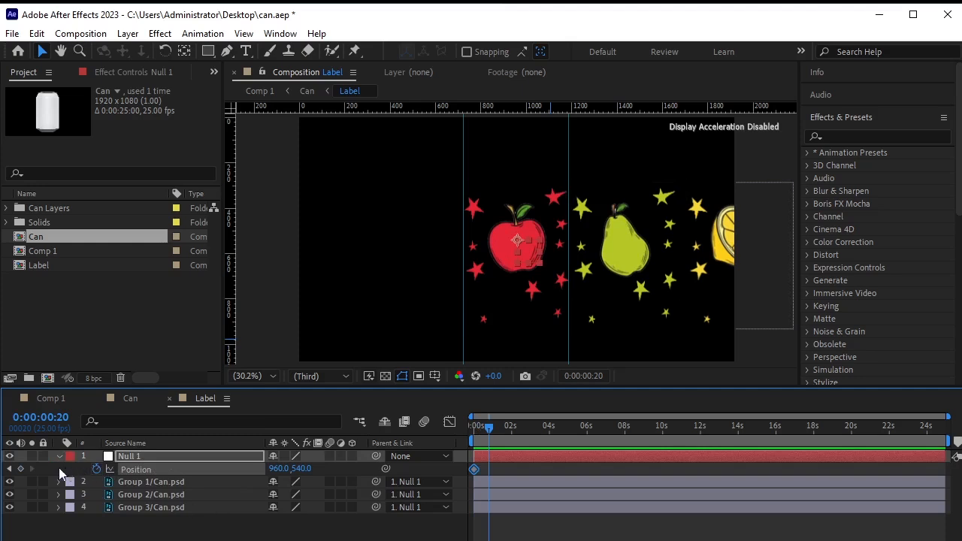
pyautogui.click(21, 468)
# Slide the fruits left at 0:00:01:05 to centre the pear, holding it until 0:00:02:00.
pyautogui.hotkey('shift', 'pagedown')
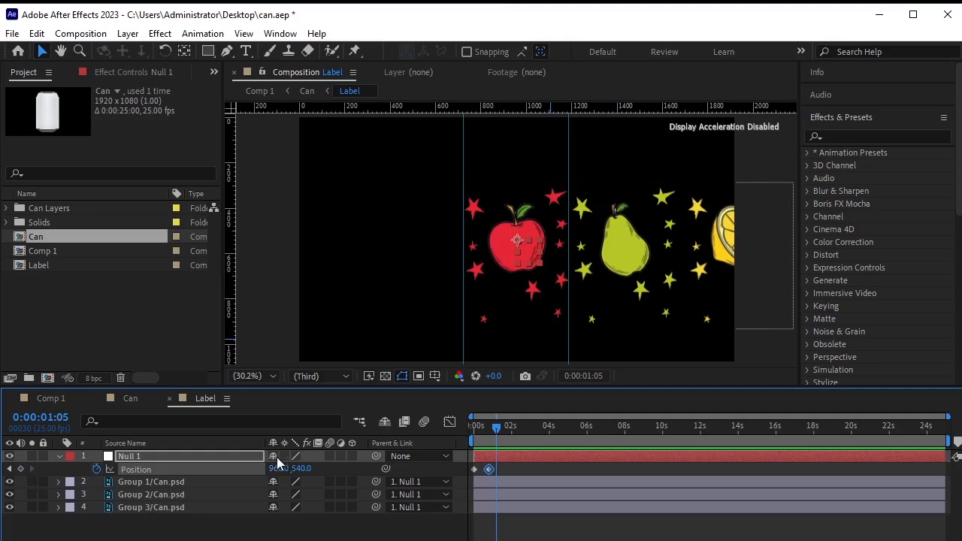
pyautogui.moveTo(279, 468); pyautogui.dragTo(4, 485)
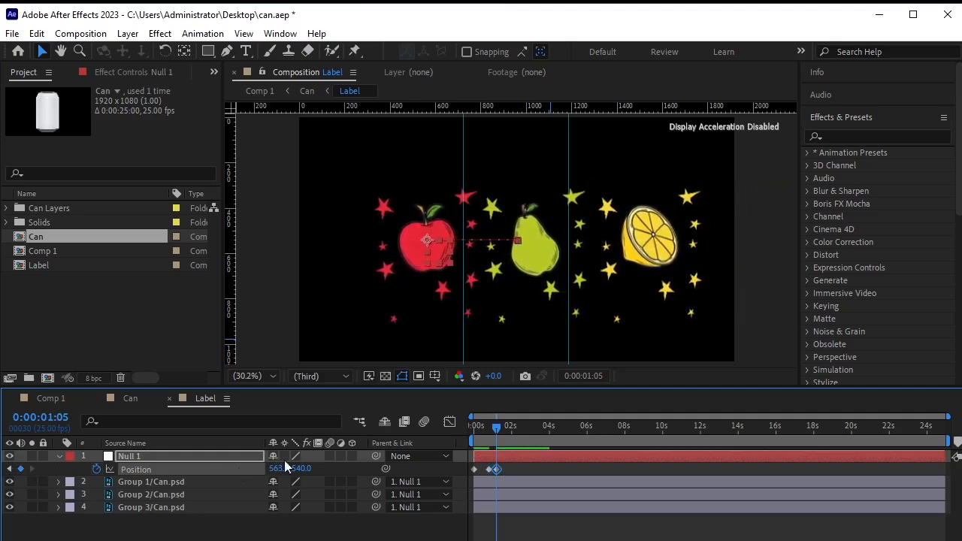
pyautogui.moveTo(282, 468); pyautogui.dragTo(228, 476)
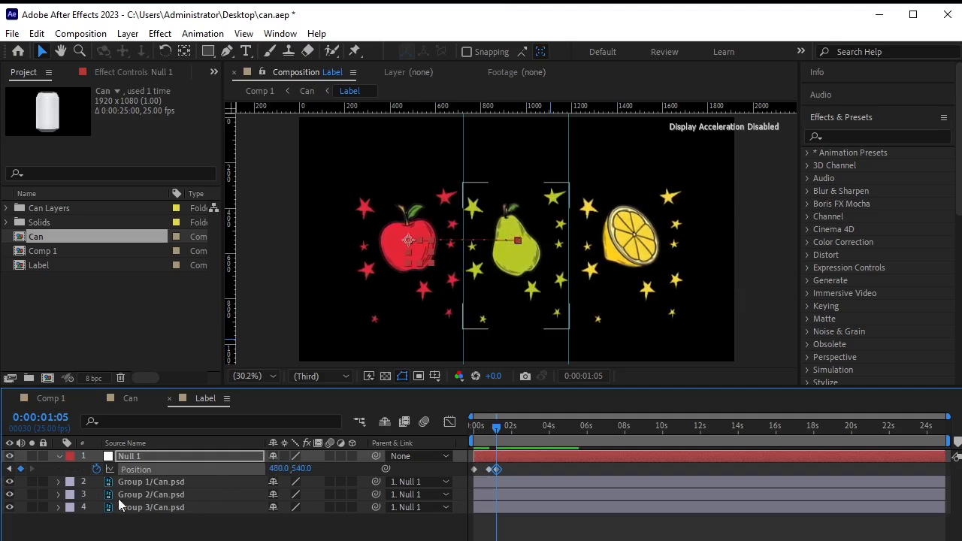
pyautogui.hotkey('shift', 'pagedown')
pyautogui.hotkey('shift', 'pagedown')
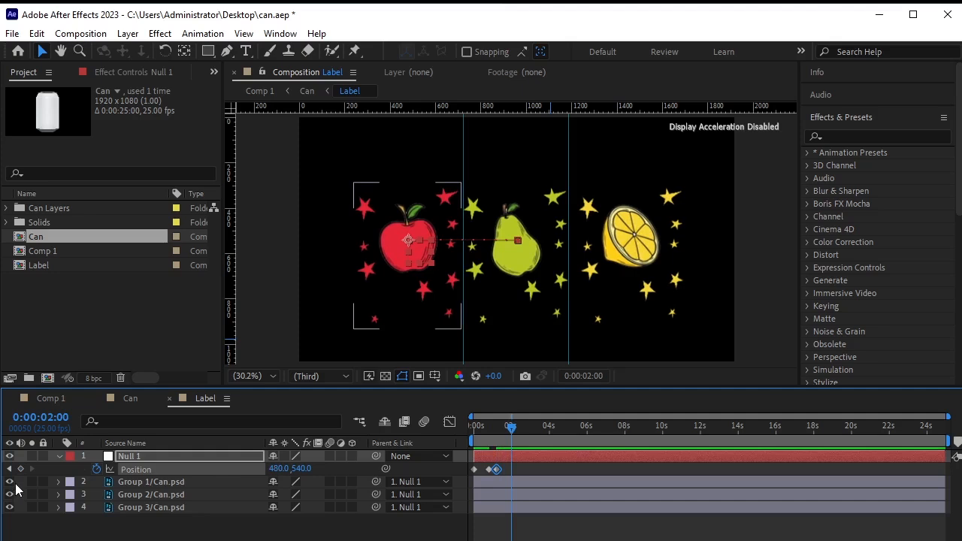
pyautogui.click(21, 468)
# At 0:00:02:10, slide the fruits left to X -32 so the lemon is centred.
pyautogui.hotkey('shift', 'pagedown')
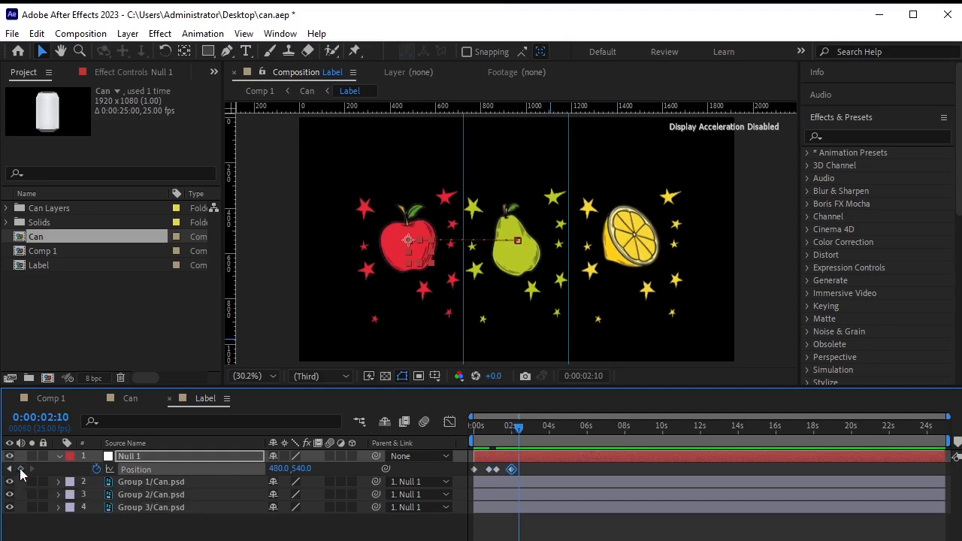
pyautogui.moveTo(280, 468); pyautogui.dragTo(182, 466)
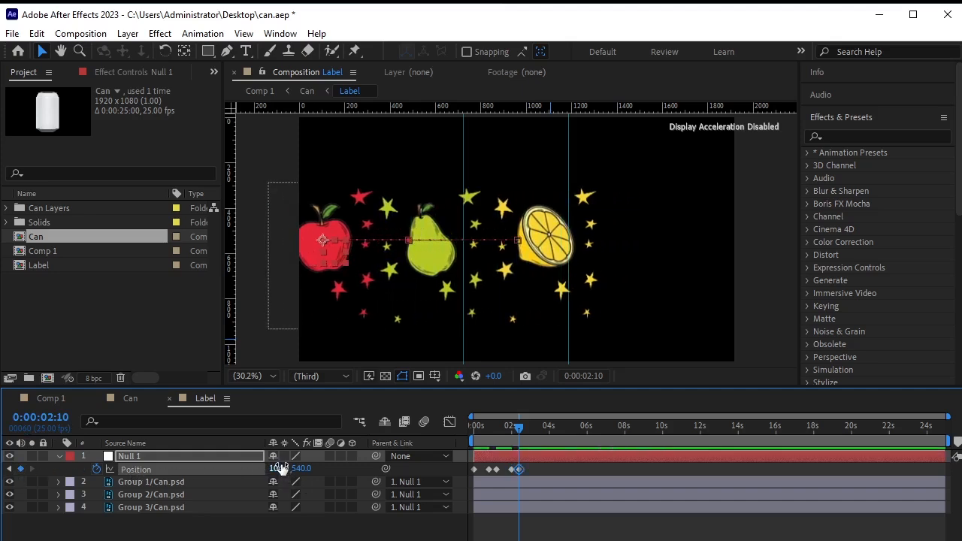
pyautogui.moveTo(281, 467); pyautogui.dragTo(190, 477)
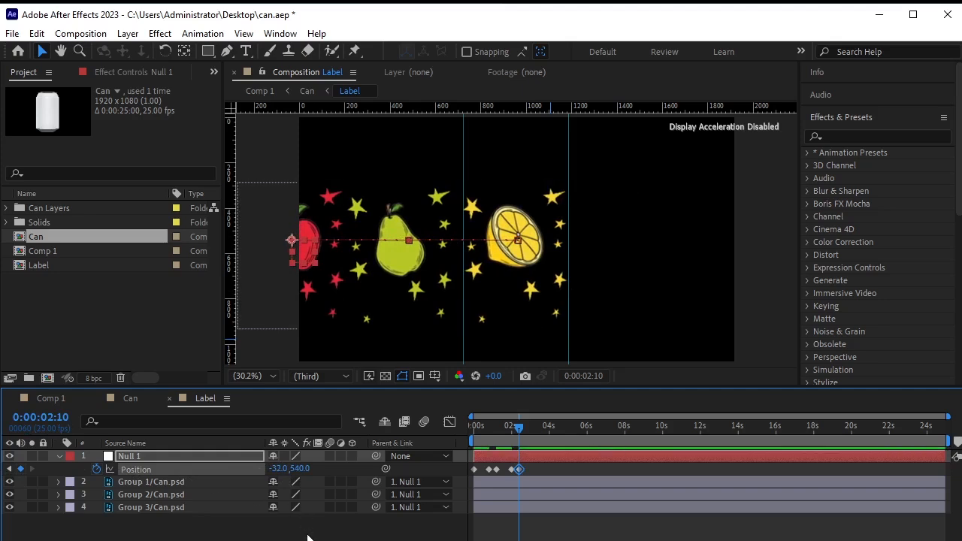
pyautogui.click(290, 534)
pyautogui.click(58, 456)
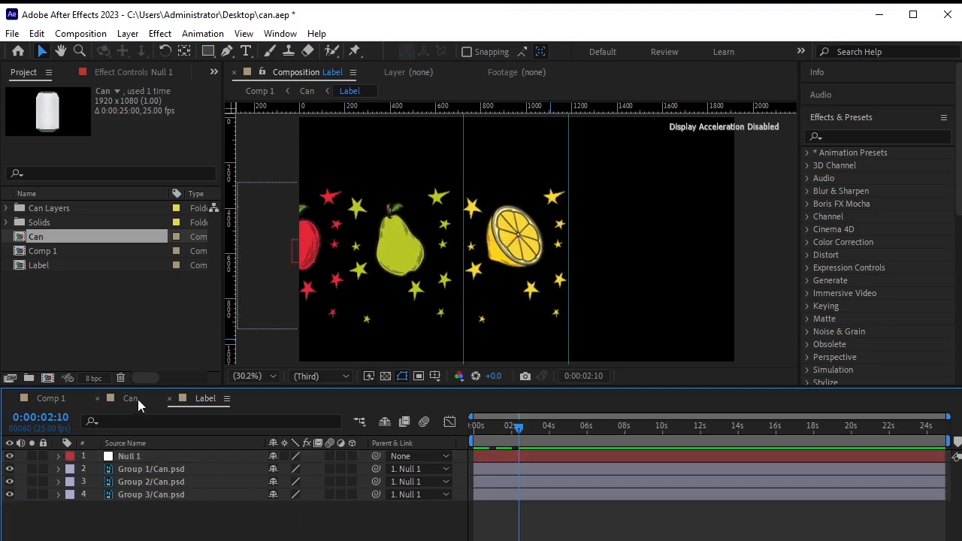
# Preview the label animation in the Can composition from the start.
pyautogui.click(130, 399)
pyautogui.moveTo(518, 426); pyautogui.dragTo(313, 454)
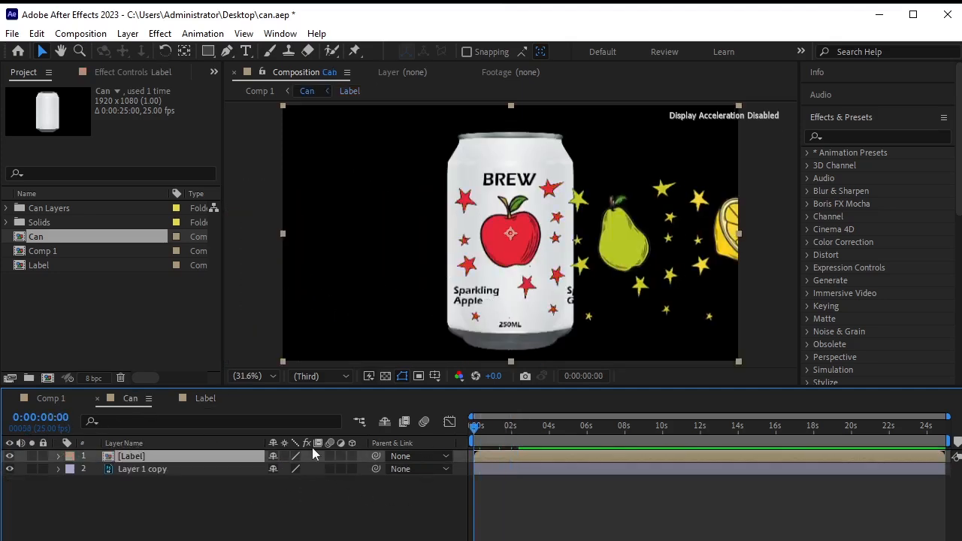
pyautogui.press('space')
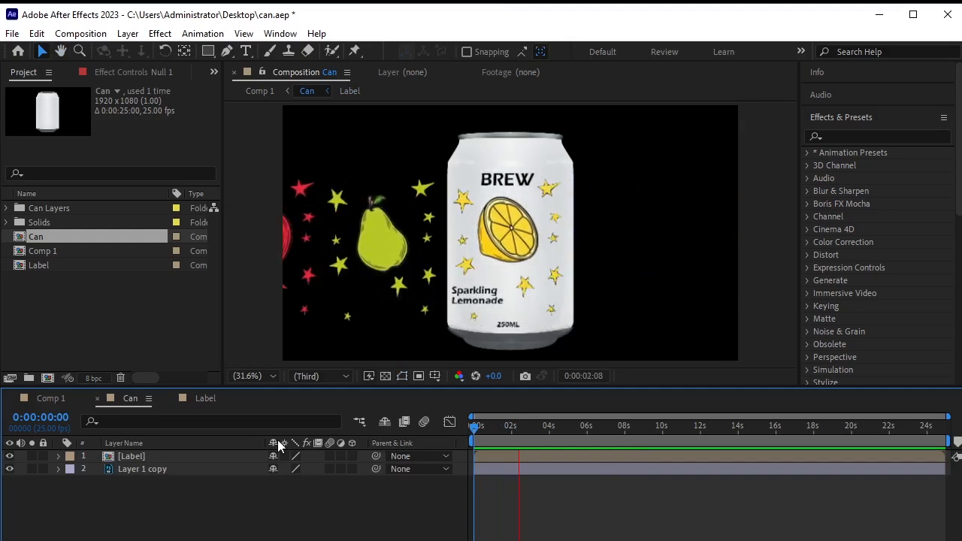
pyautogui.press('space')
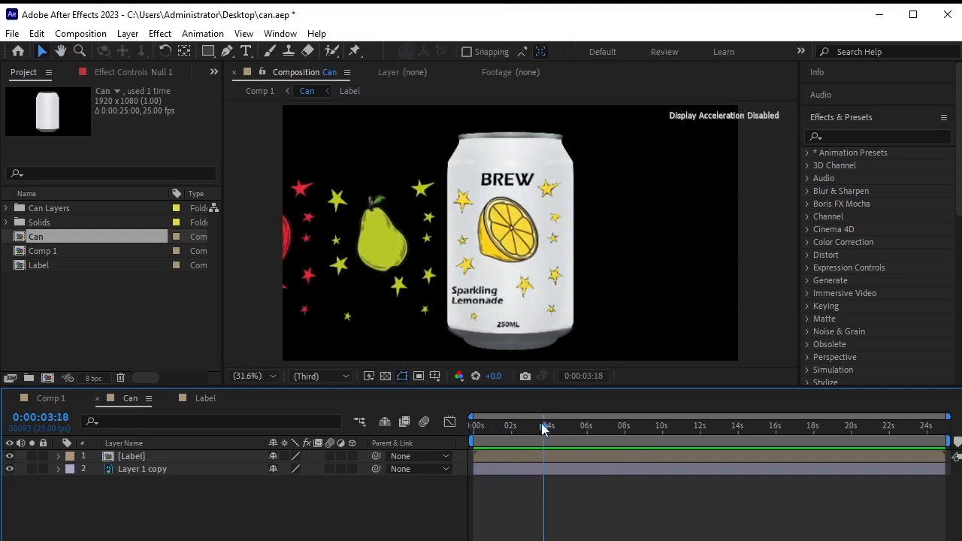
pyautogui.moveTo(543, 429); pyautogui.dragTo(346, 437)
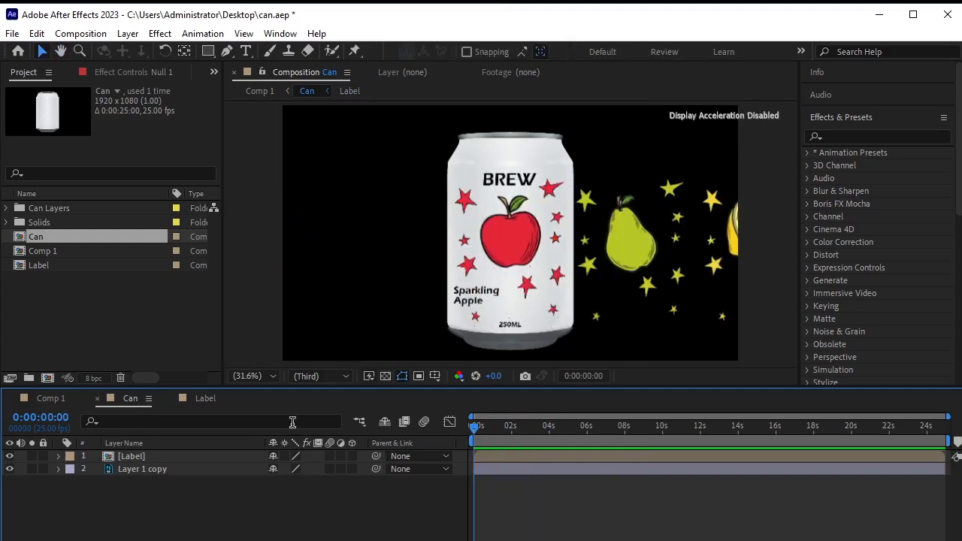
# Duplicate the Layer 1 copy can layer and place the duplicate above the Label layer.
pyautogui.click(203, 474)
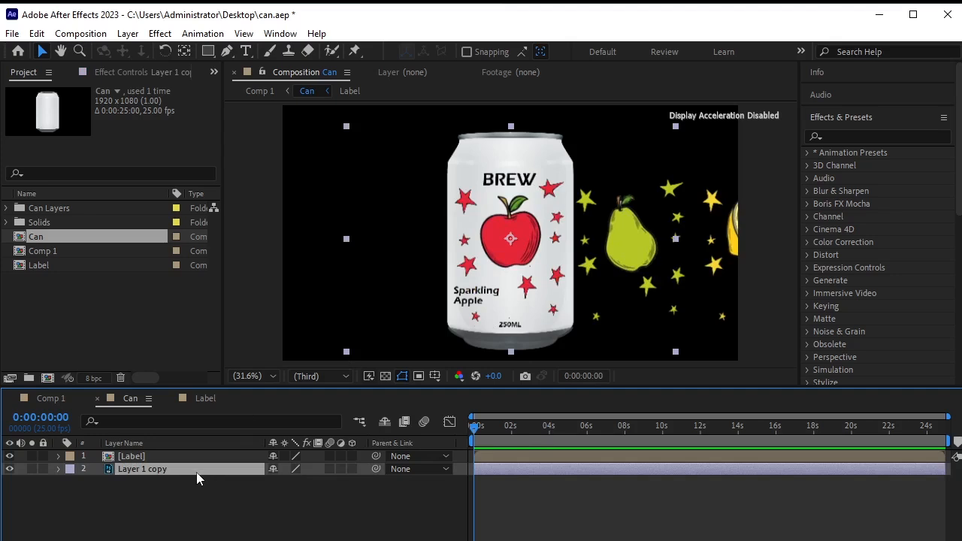
pyautogui.hotkey('ctrl', 'd')
pyautogui.moveTo(196, 468); pyautogui.dragTo(171, 455)
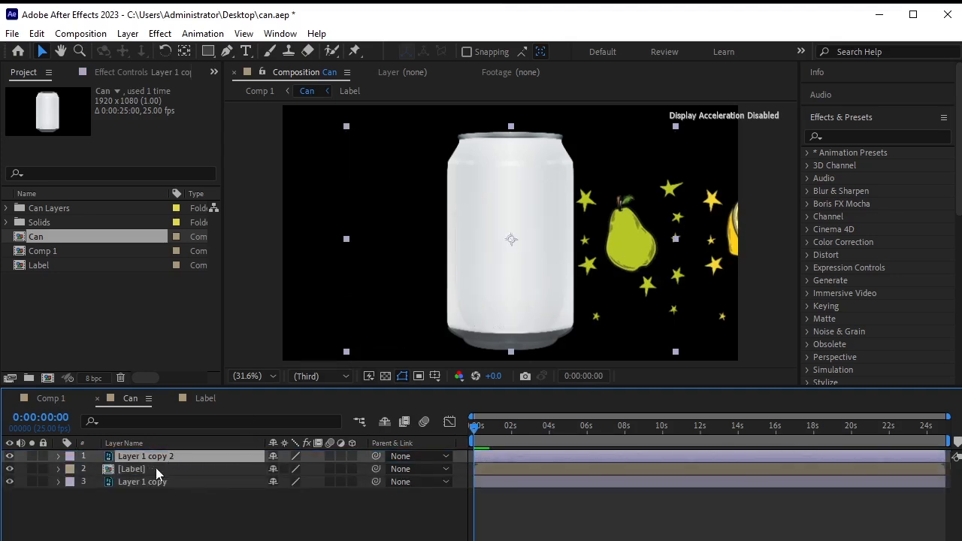
# Set the Label layer's track matte to Layer 1 copy 2 and preview the result.
pyautogui.click(151, 470)
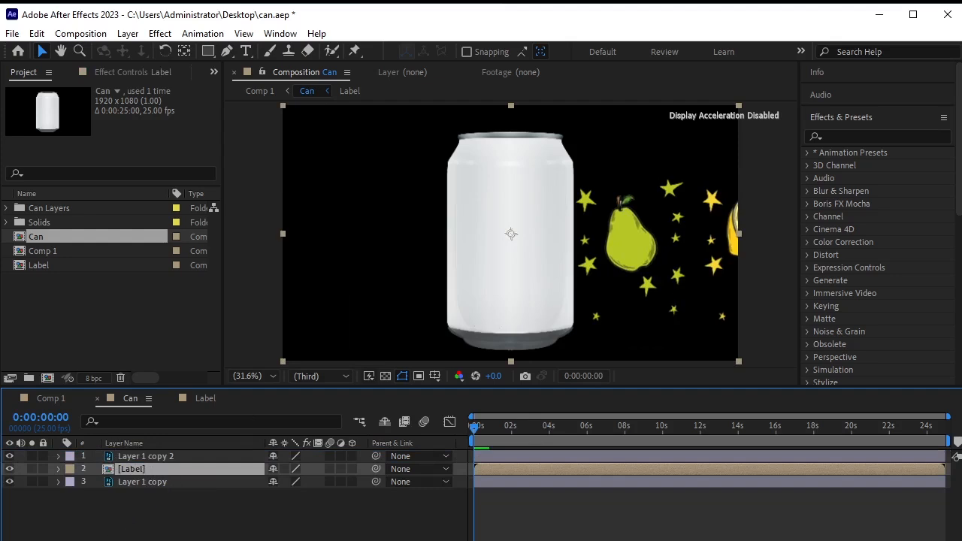
pyautogui.press('F4')
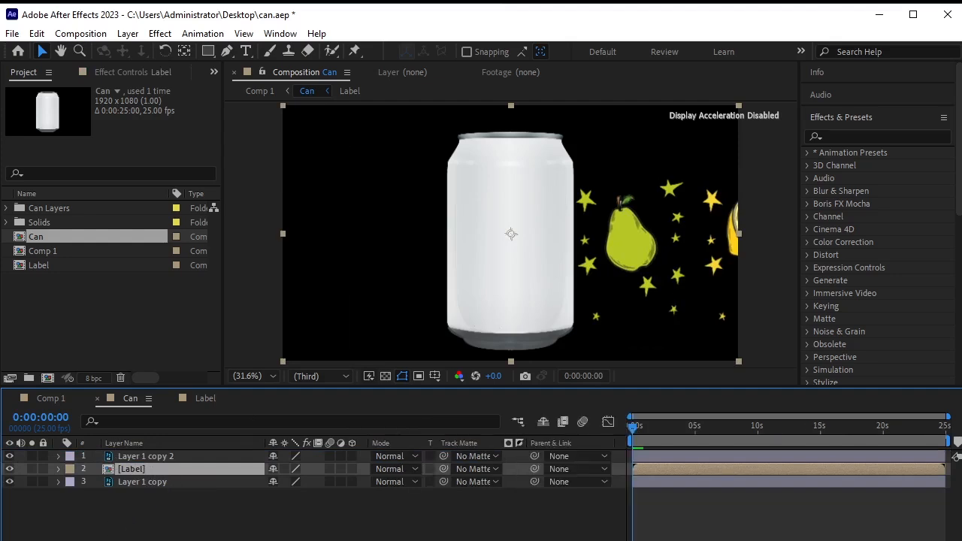
pyautogui.click(495, 468)
pyautogui.click(523, 508)
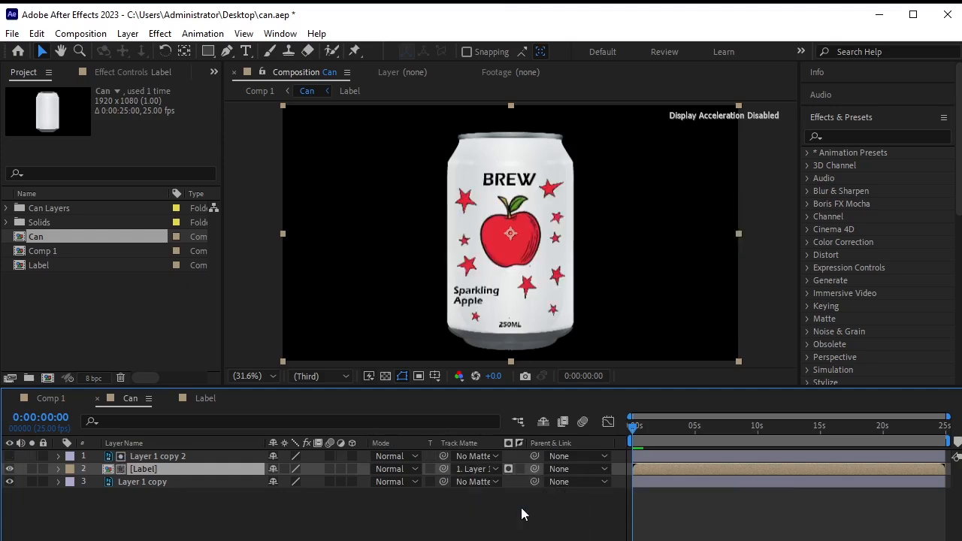
pyautogui.press('space')
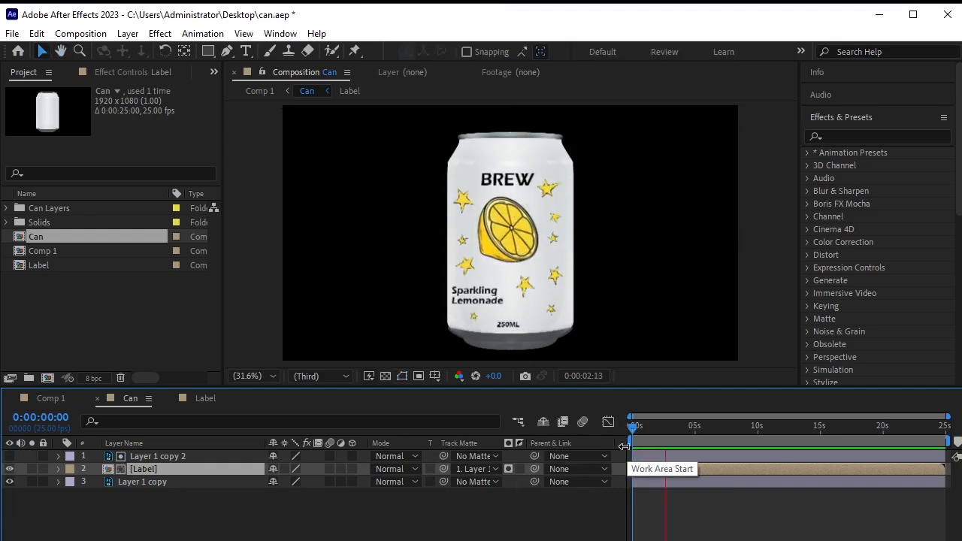
pyautogui.press('space')
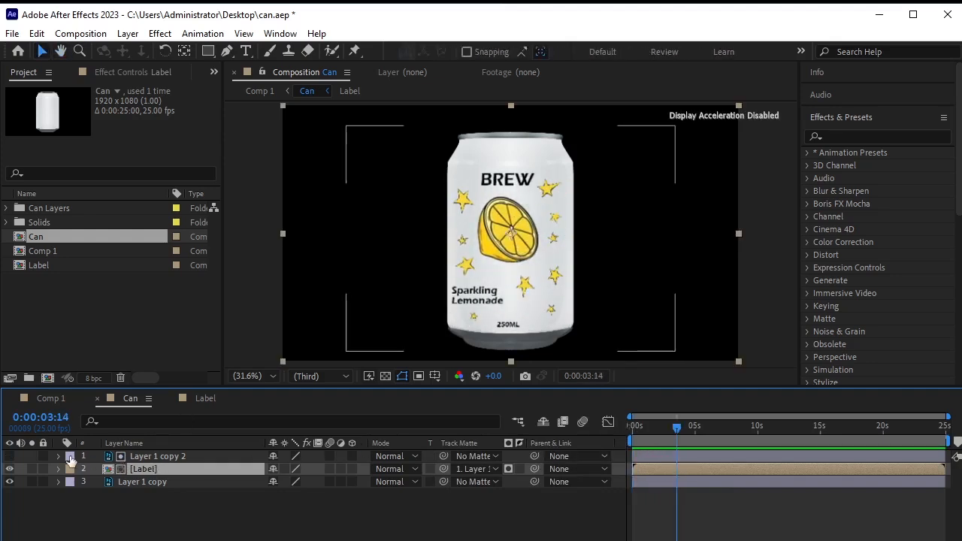
# In the Label comp, reveal Null 1's Position keyframes and zoom the timeline in.
pyautogui.click(204, 398)
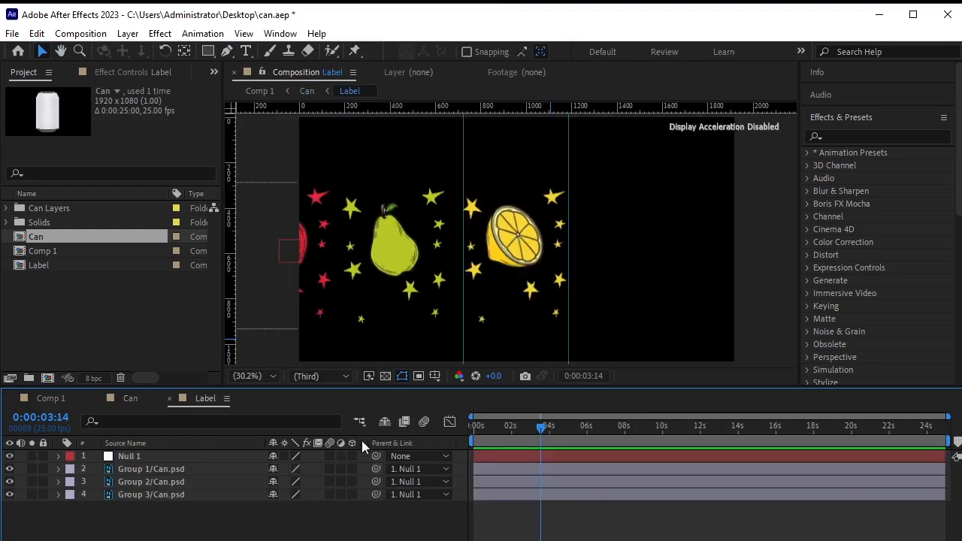
pyautogui.click(241, 453)
pyautogui.press('p')
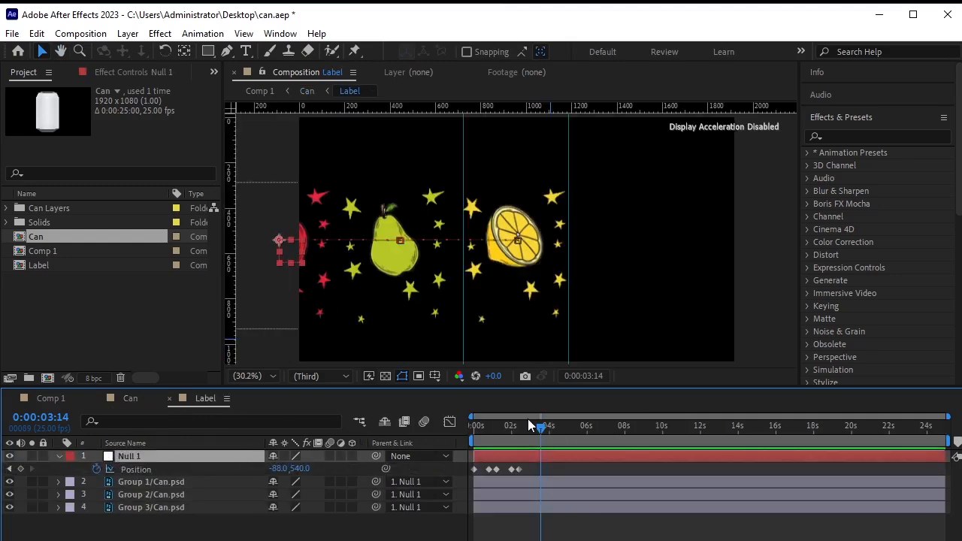
pyautogui.moveTo(528, 428); pyautogui.dragTo(498, 433)
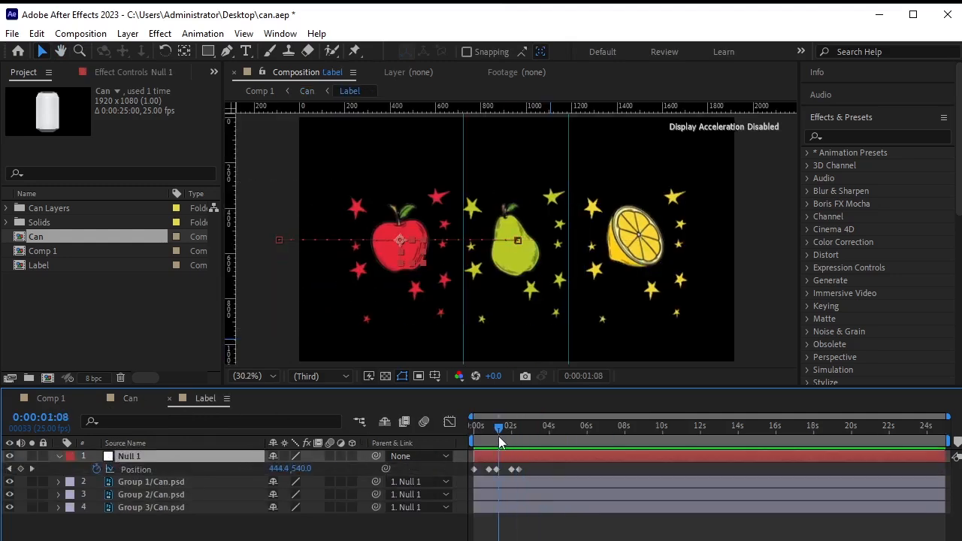
pyautogui.press('=')
pyautogui.press('Home')
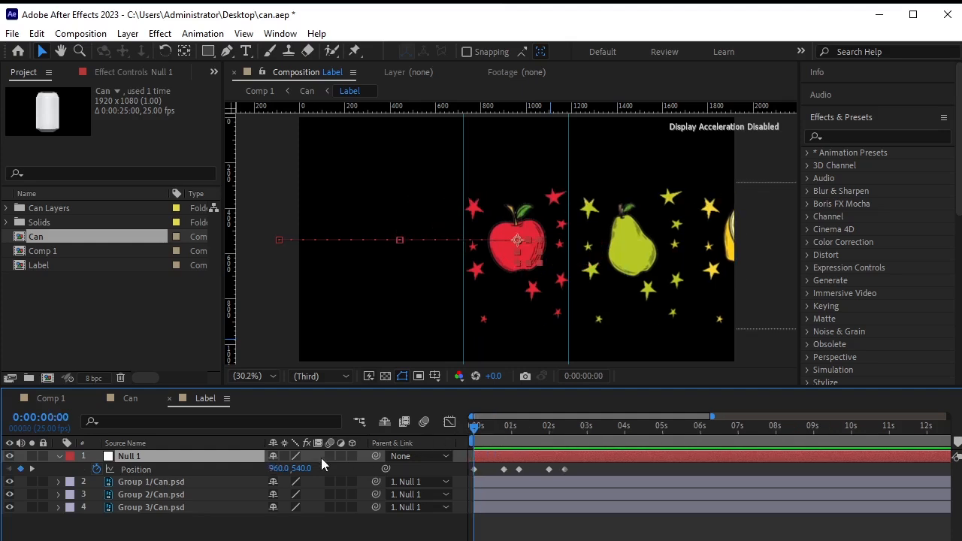
# Apply Easy Ease to the Position keyframes at 0:00:01:05 and 0:00:02:10.
pyautogui.click(30, 467)
pyautogui.click(30, 466)
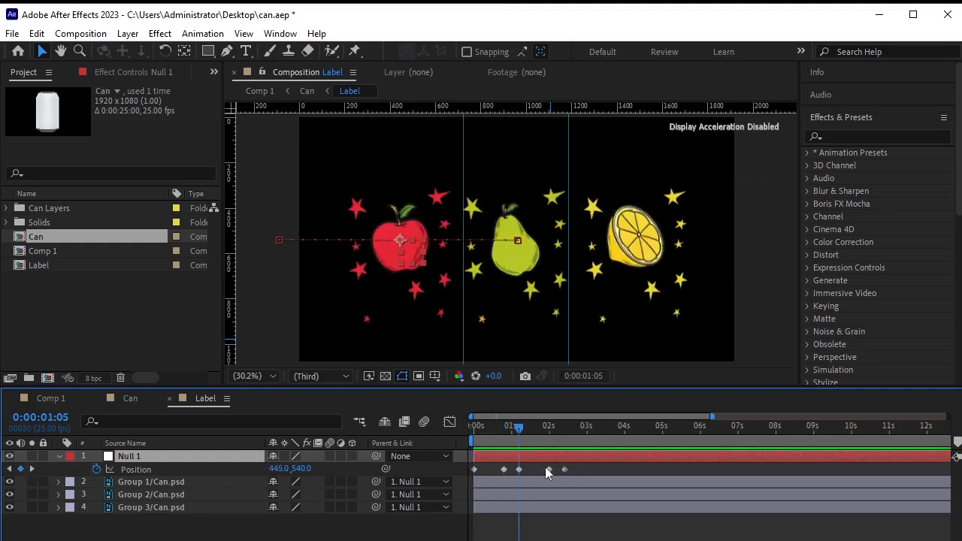
pyautogui.click(520, 469)
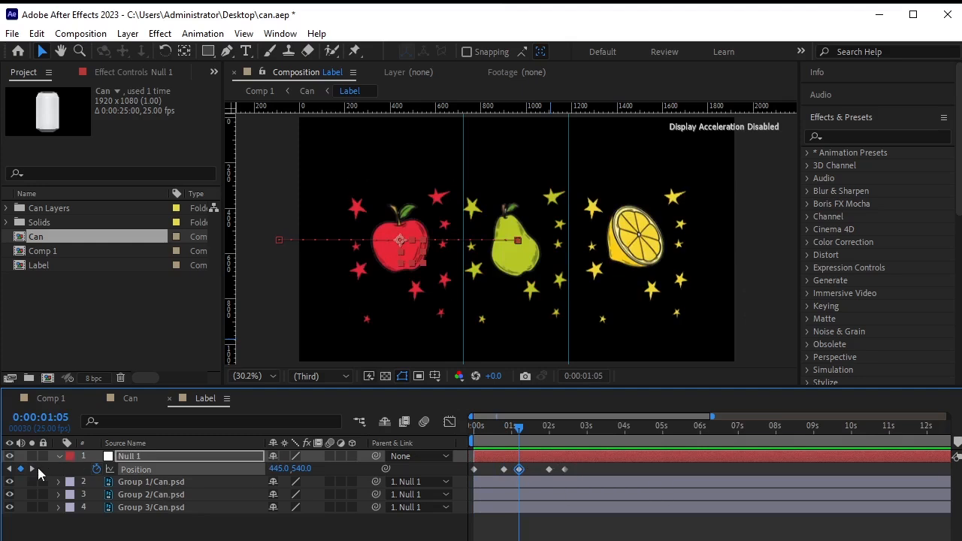
pyautogui.click(32, 468)
pyautogui.click(31, 468)
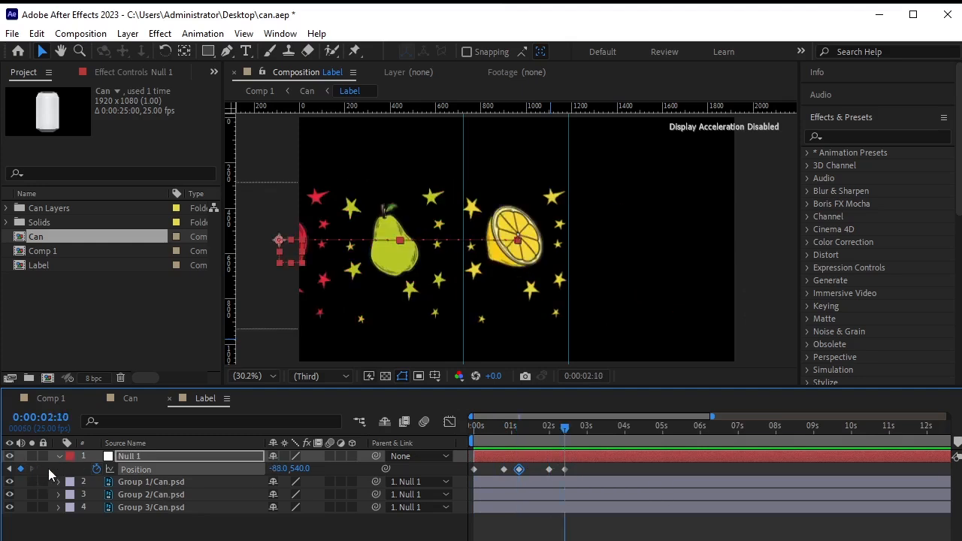
pyautogui.click(564, 469)
pyautogui.press('F9')
# In the Graph Editor, drag Null 1's Position influence handles so speed spikes early then settles.
pyautogui.click(449, 422)
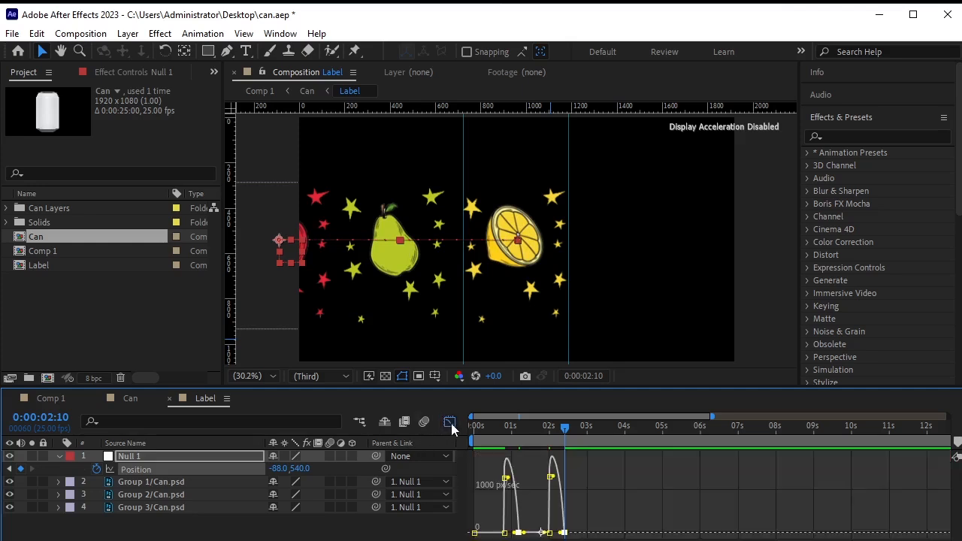
pyautogui.press('=')
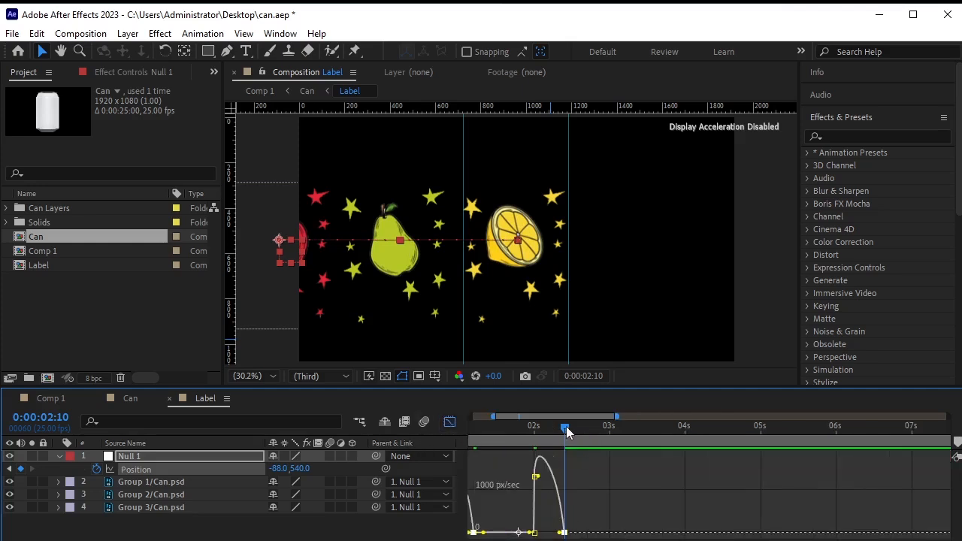
pyautogui.moveTo(566, 428)
pyautogui.mouseDown()
pyautogui.moveTo(394, 463)
pyautogui.moveTo(542, 480)
pyautogui.moveTo(571, 507)
pyautogui.moveTo(569, 531)
pyautogui.moveTo(548, 533)
pyautogui.mouseUp()
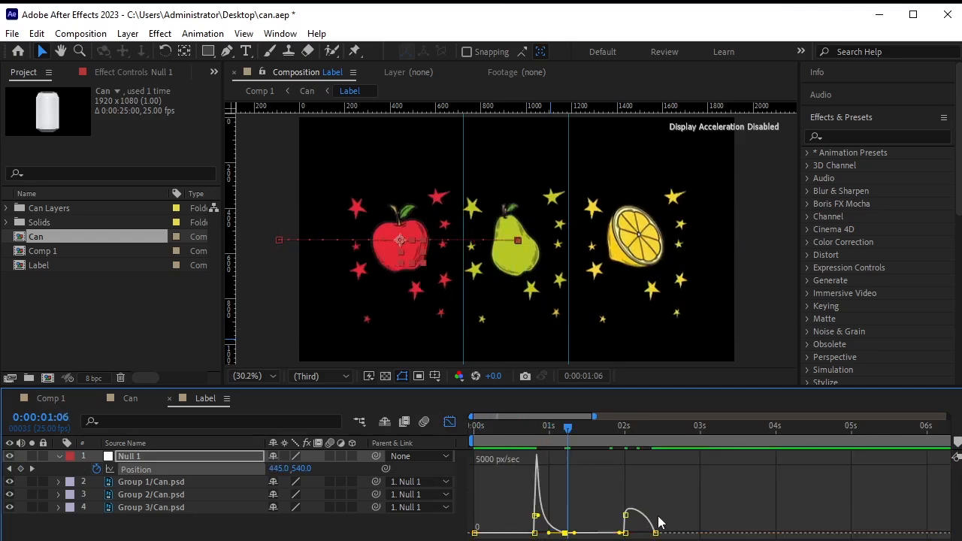
pyautogui.moveTo(658, 523); pyautogui.dragTo(579, 534)
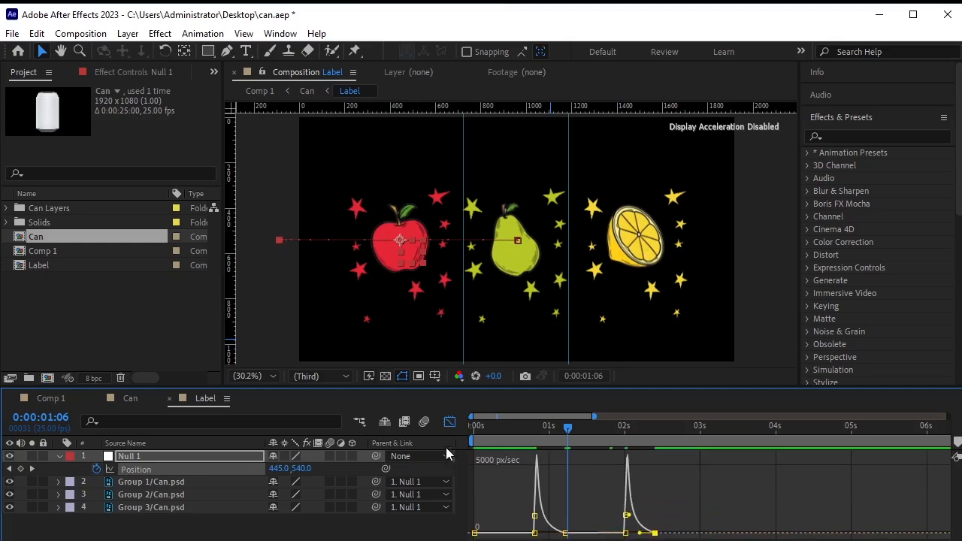
pyautogui.click(449, 421)
pyautogui.moveTo(568, 425); pyautogui.dragTo(223, 471)
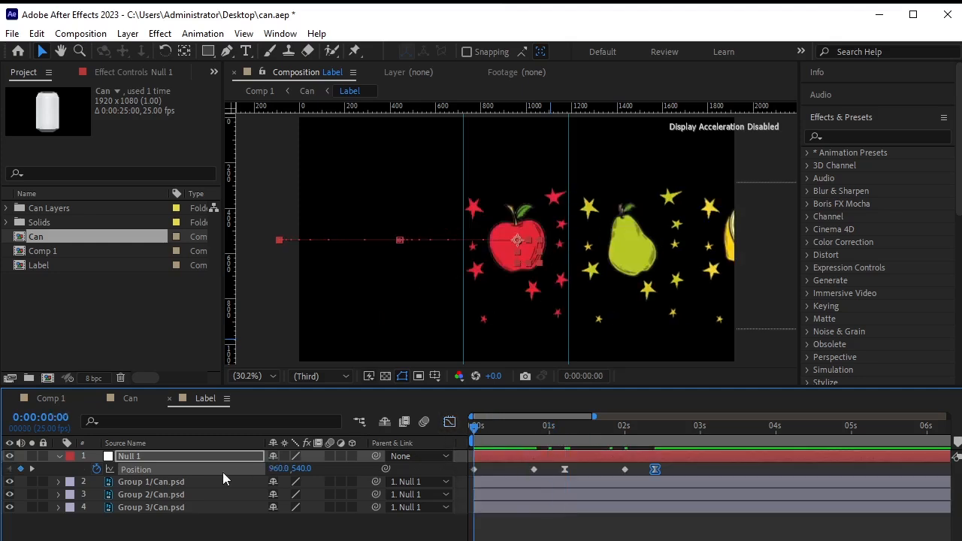
pyautogui.click(57, 456)
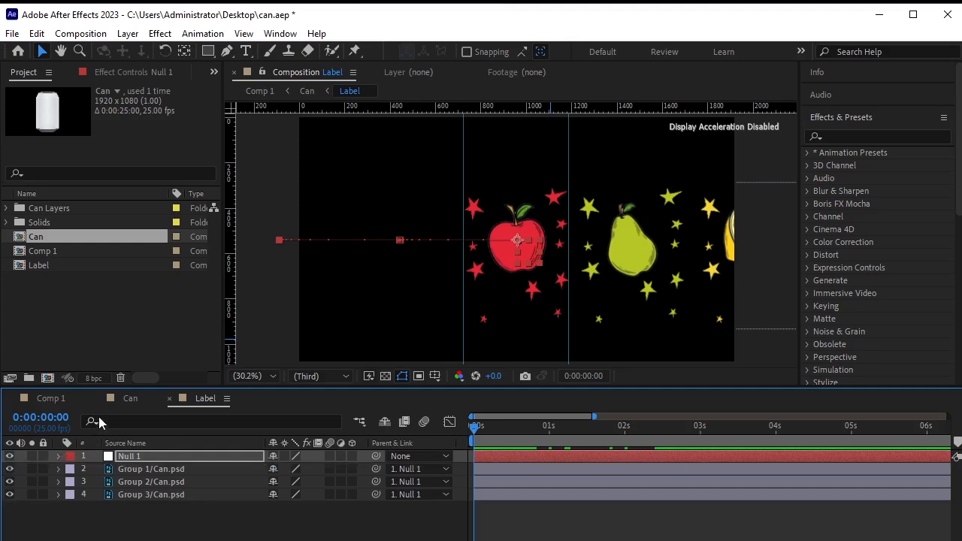
# Preview the Can comp, end the work area near 5 seconds, and preview again.
pyautogui.click(126, 398)
pyautogui.press('space')
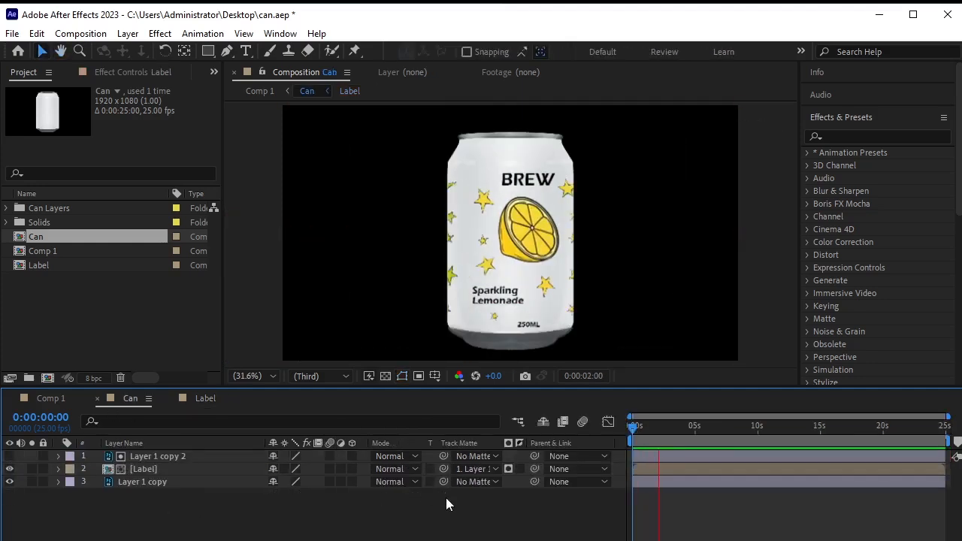
pyautogui.press('space')
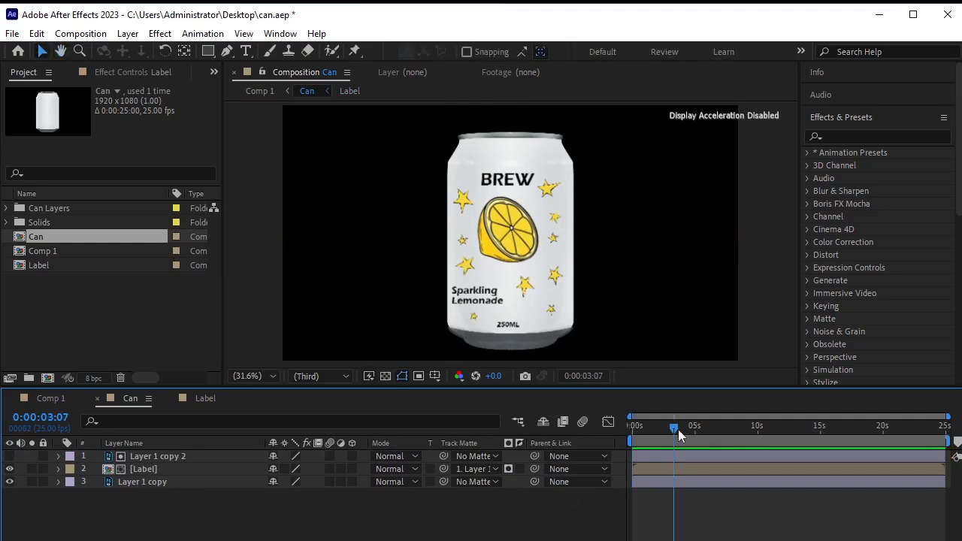
pyautogui.moveTo(679, 434); pyautogui.dragTo(631, 428)
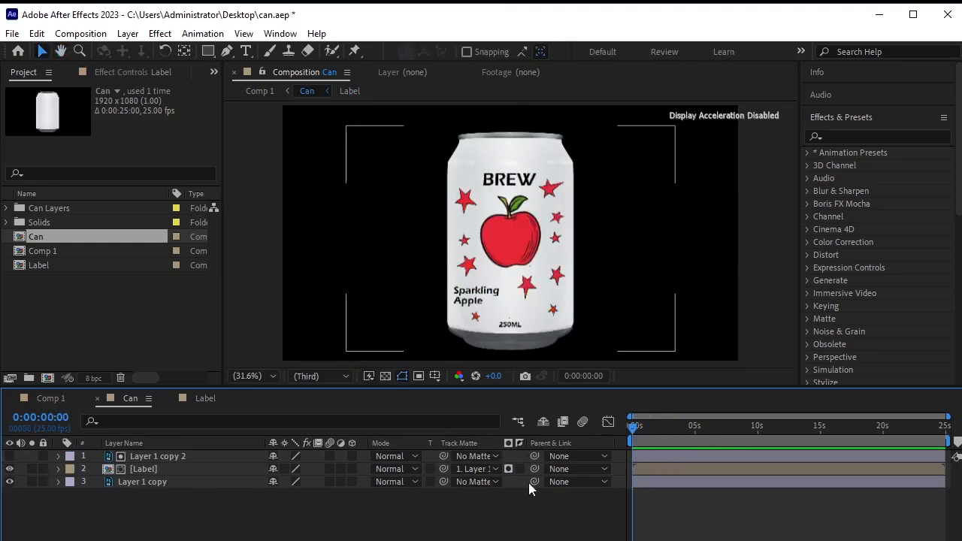
pyautogui.moveTo(948, 436); pyautogui.dragTo(698, 458)
pyautogui.press('space')
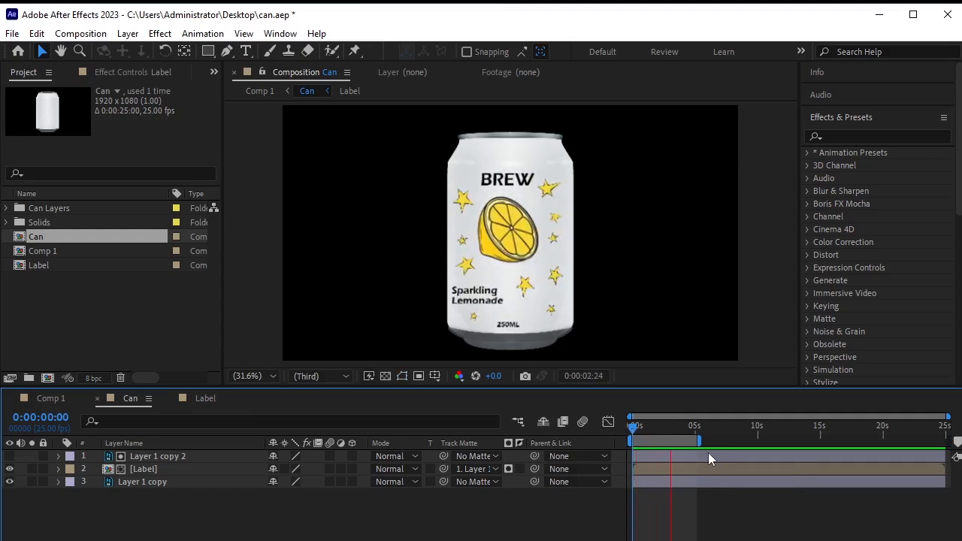
pyautogui.press('space')
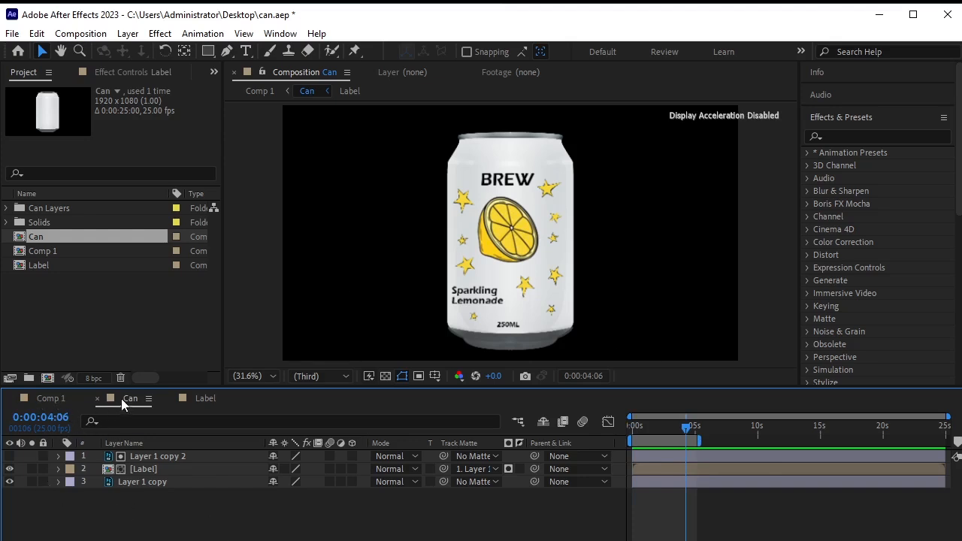
# Pre-compose Layer 1 copy 2 and the two other can layers into Can Rotation, then show Comp 1.
pyautogui.click(214, 455)
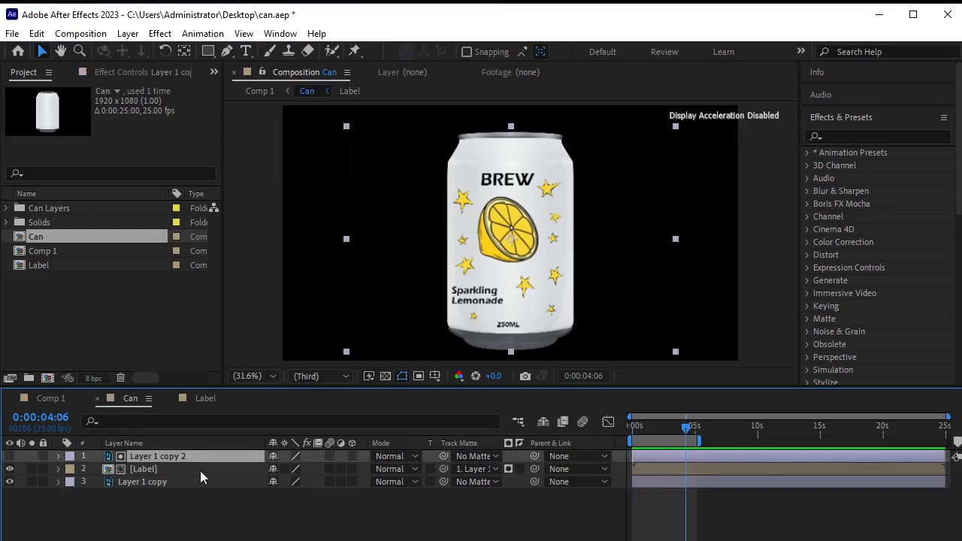
pyautogui.keyDown('shift'); pyautogui.click(199, 480); pyautogui.keyUp('shift')
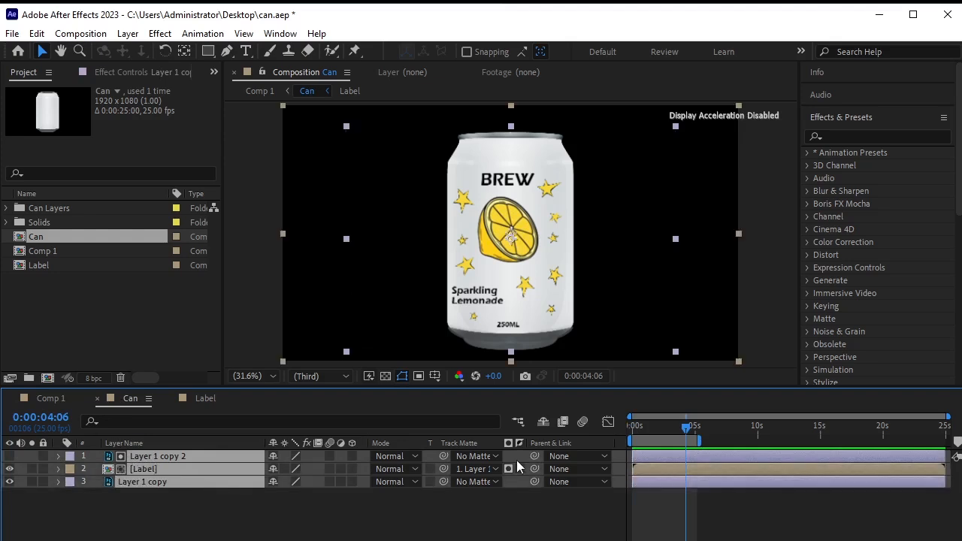
pyautogui.hotkey('ctrl', 'shift', 'c')
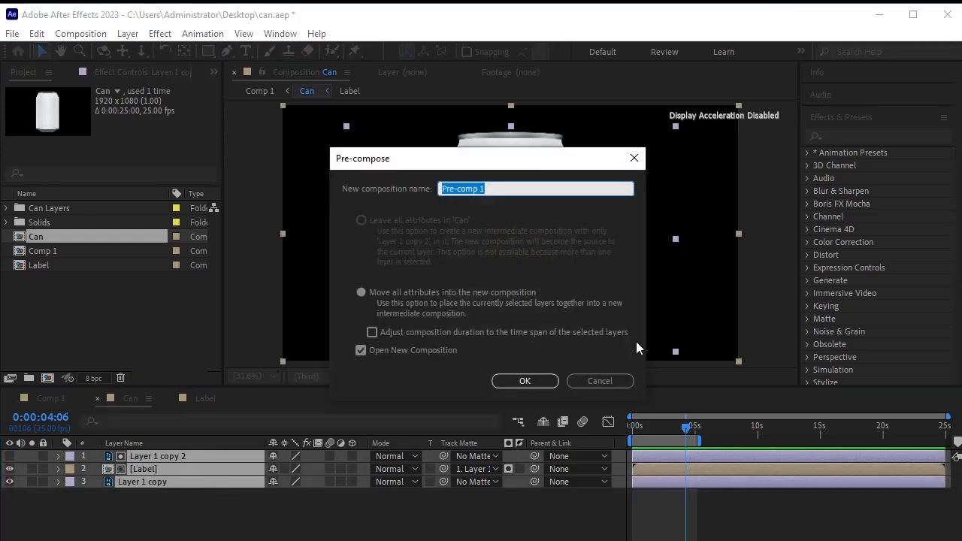
pyautogui.write('Can Rotation')
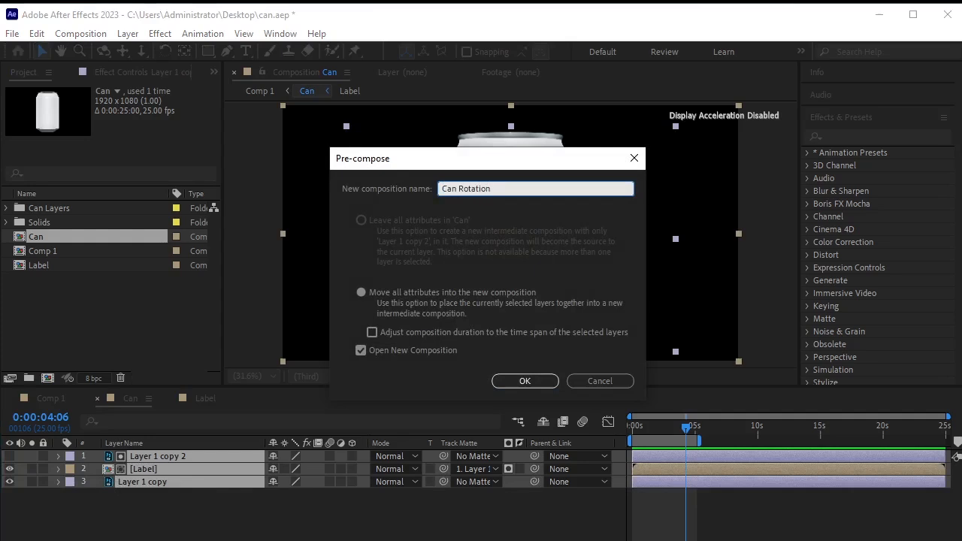
pyautogui.press('Return')
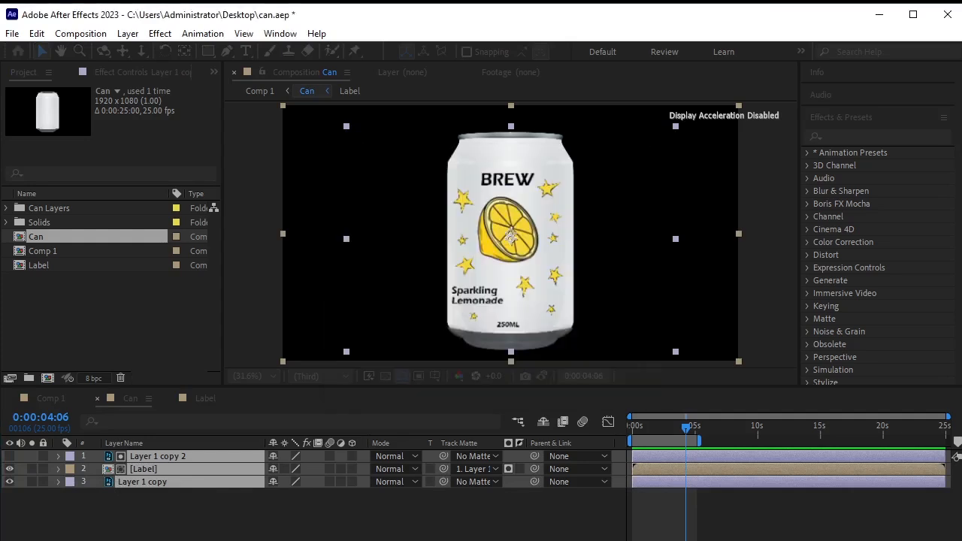
pyautogui.click(130, 404)
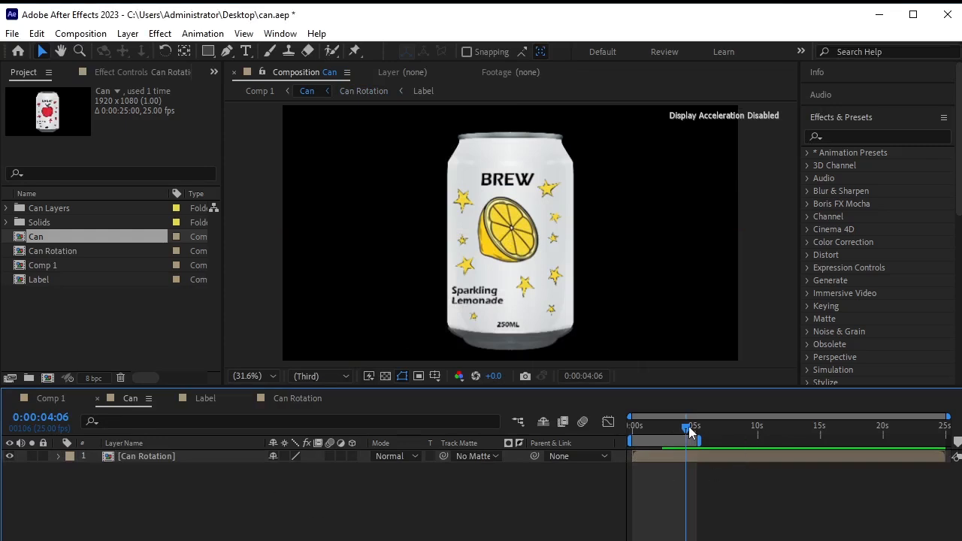
pyautogui.moveTo(686, 426); pyautogui.dragTo(615, 437)
pyautogui.click(50, 399)
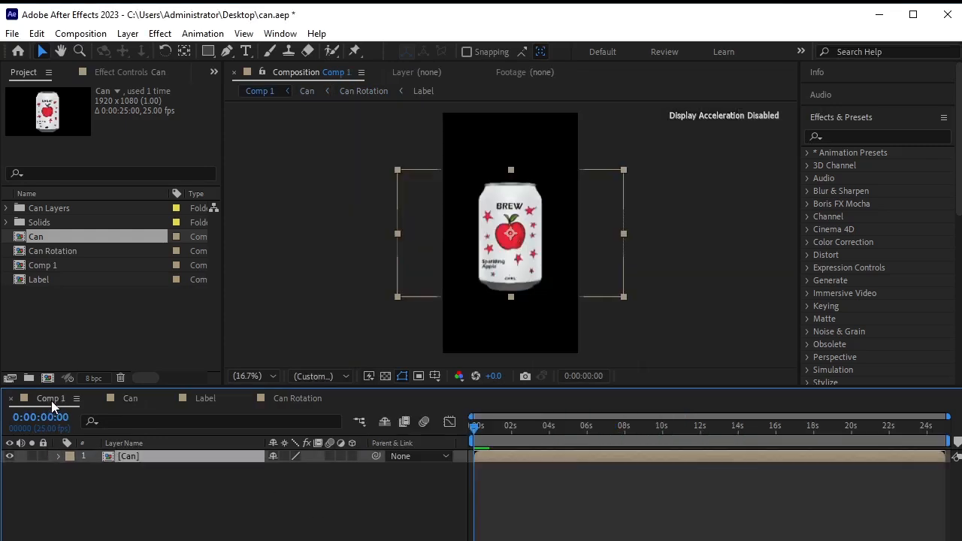
# Preview the cycling fruit labels on the can.
pyautogui.click(167, 489)
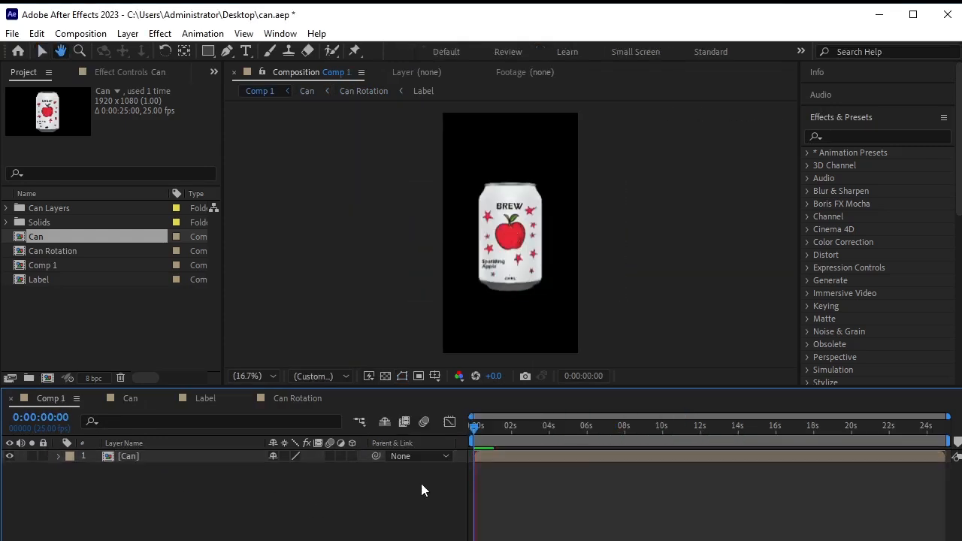
pyautogui.press('space')
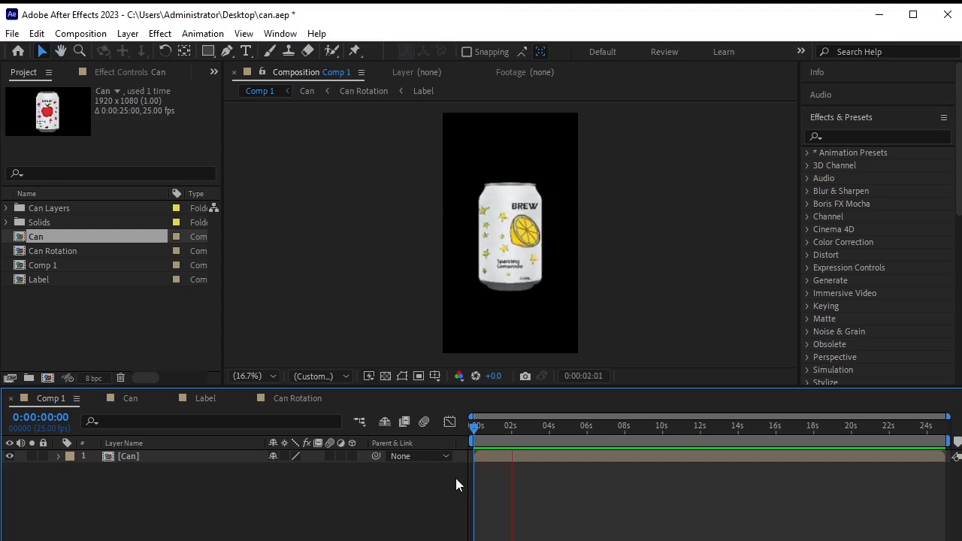
pyautogui.press('space')
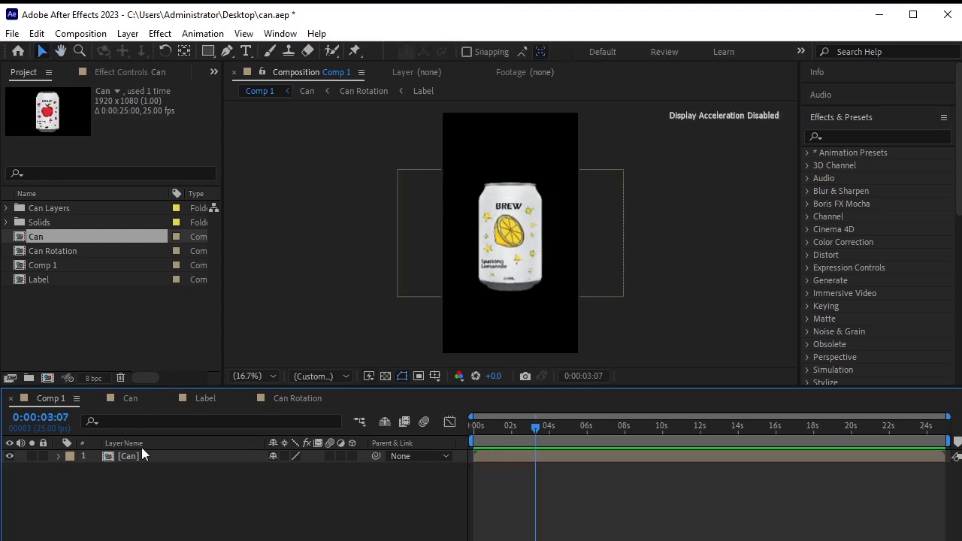
# Rotate the Can layer to 0x+11.0° so it tilts clockwise.
pyautogui.click(162, 456)
pyautogui.press('r')
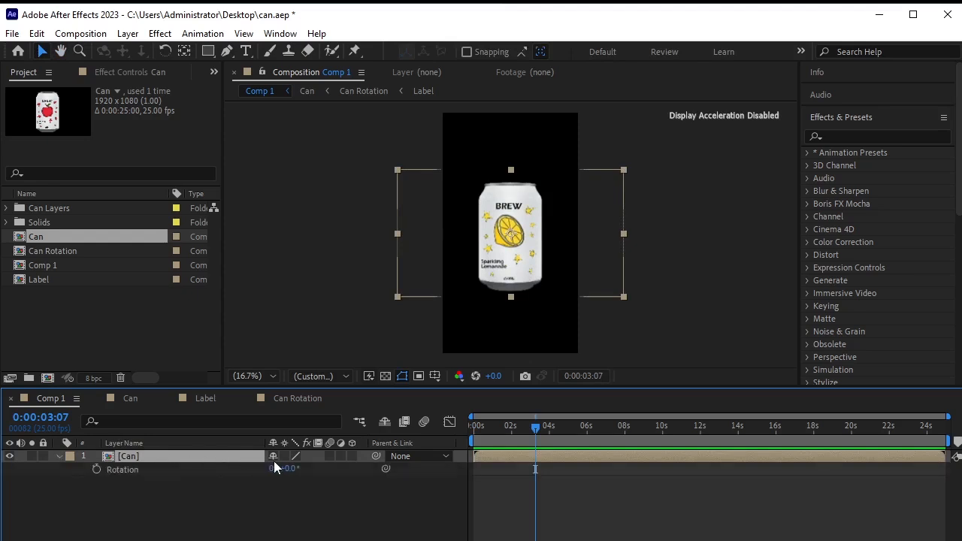
pyautogui.moveTo(287, 468)
pyautogui.mouseDown()
pyautogui.moveTo(304, 468)
pyautogui.moveTo(293, 468)
pyautogui.mouseUp()
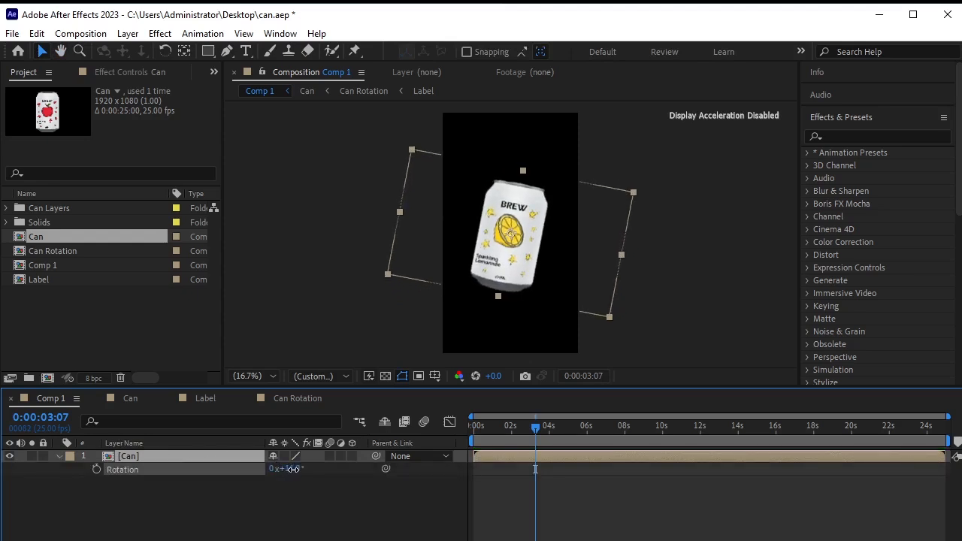
pyautogui.click(59, 456)
pyautogui.click(112, 480)
# Preview the tilted can from the start and return to the first frame.
pyautogui.moveTo(532, 428); pyautogui.dragTo(324, 456)
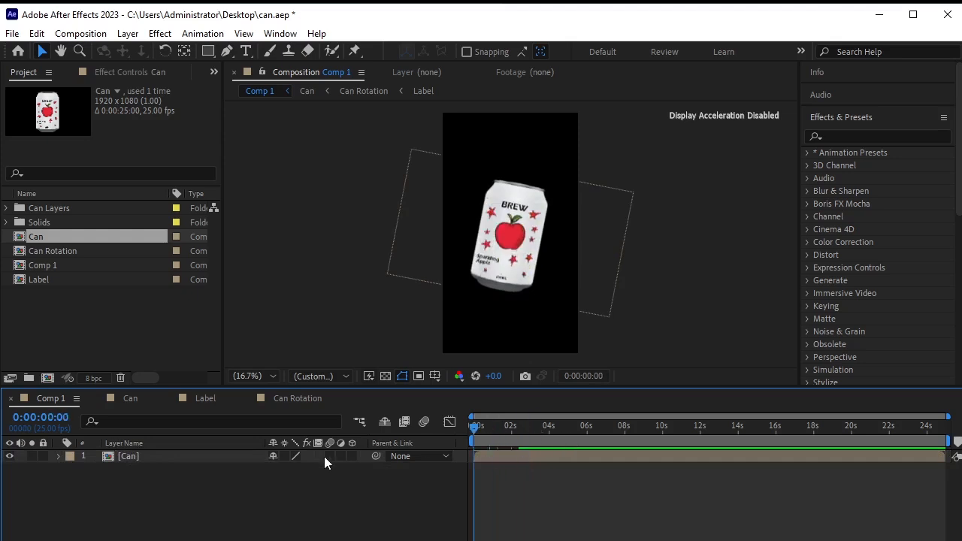
pyautogui.press('space')
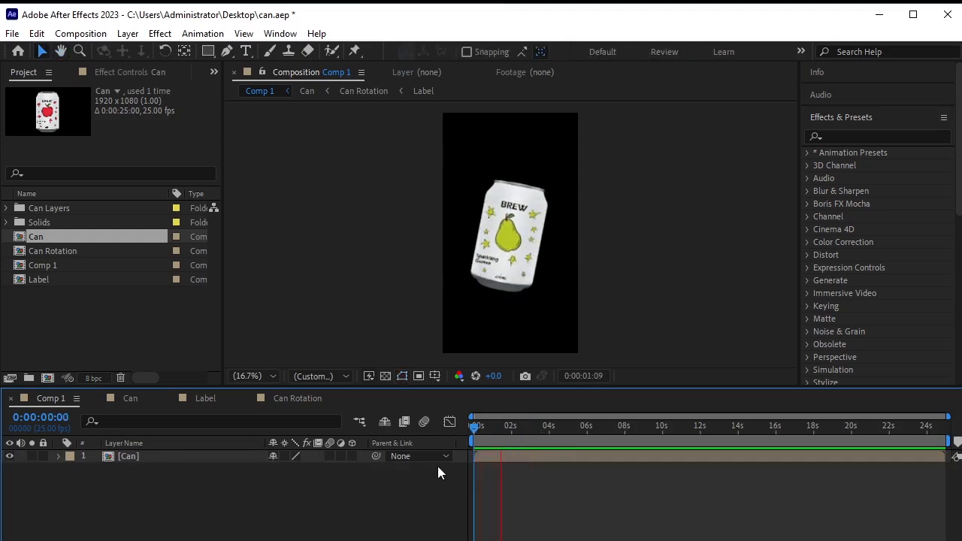
pyautogui.press('space')
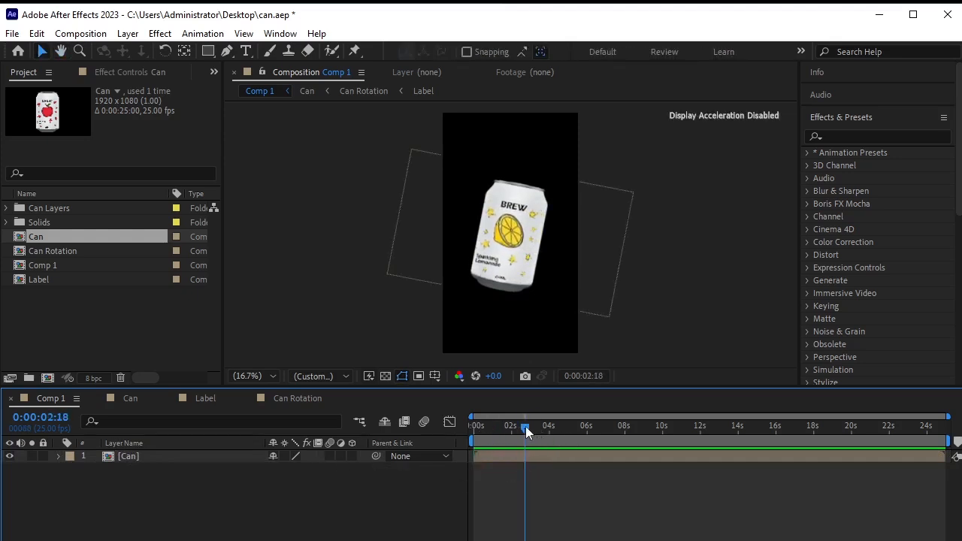
pyautogui.moveTo(525, 425); pyautogui.dragTo(450, 438)
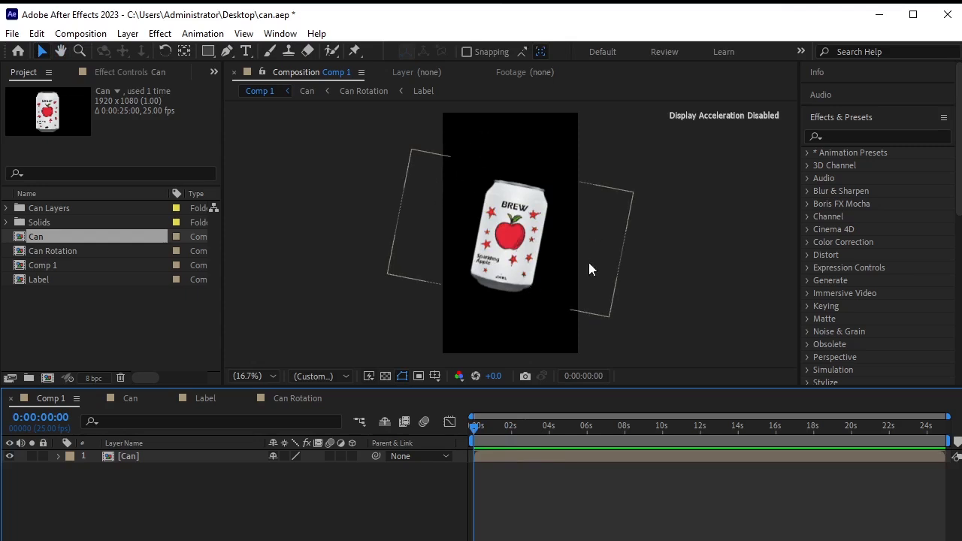
# Import apple 1, apple 2 and Apple images and add them as layers in Comp 1.
pyautogui.click(74, 314)
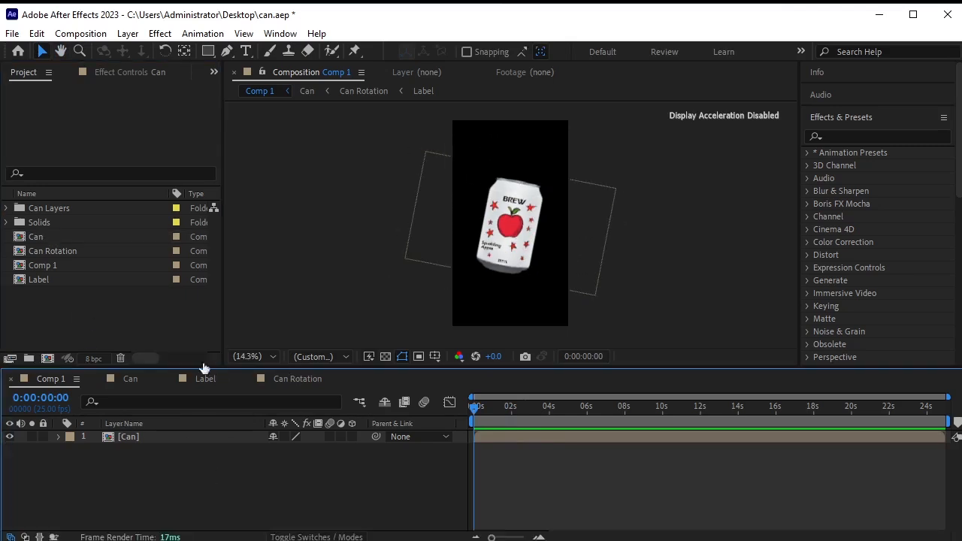
pyautogui.rightClick(125, 306)
pyautogui.moveTo(226, 384)
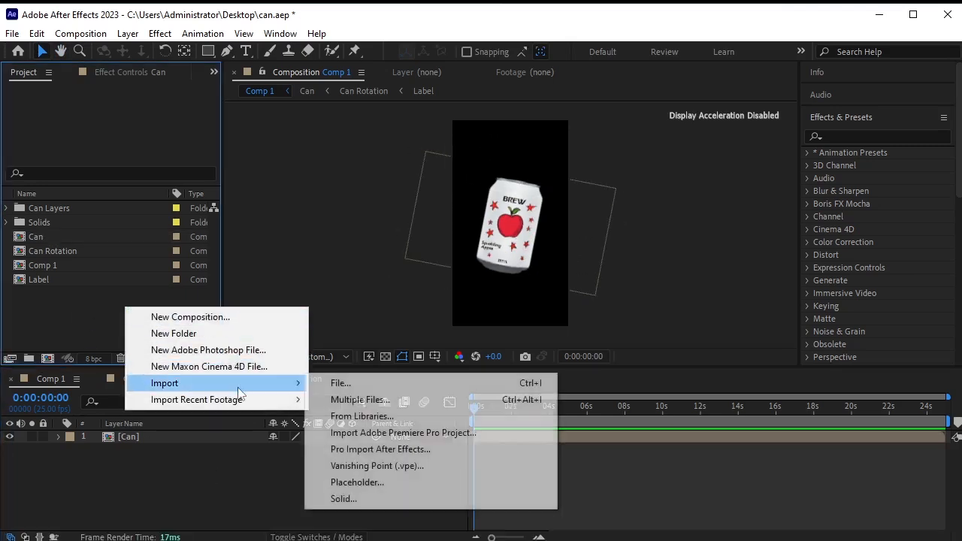
pyautogui.click(369, 386)
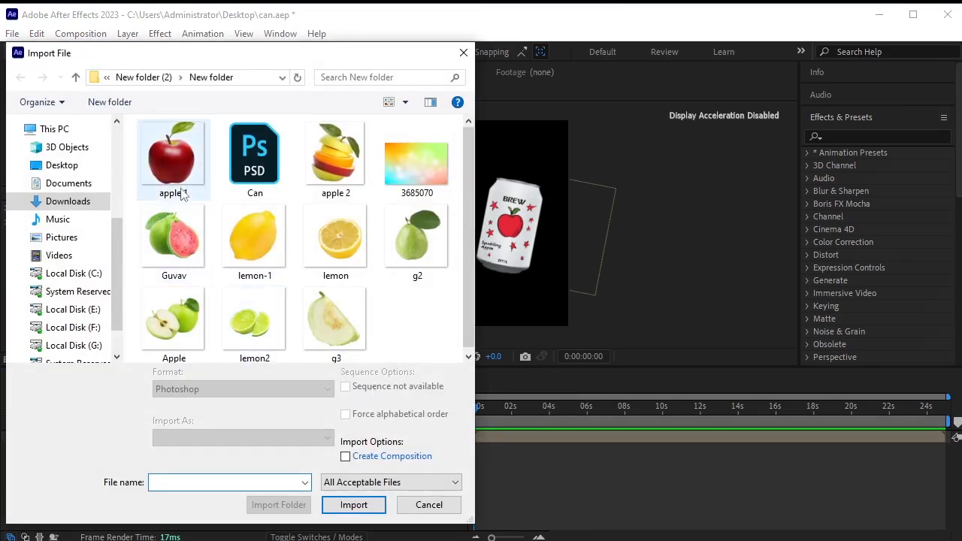
pyautogui.click(171, 159)
pyautogui.keyDown('ctrl'); pyautogui.click(335, 158); pyautogui.keyUp('ctrl')
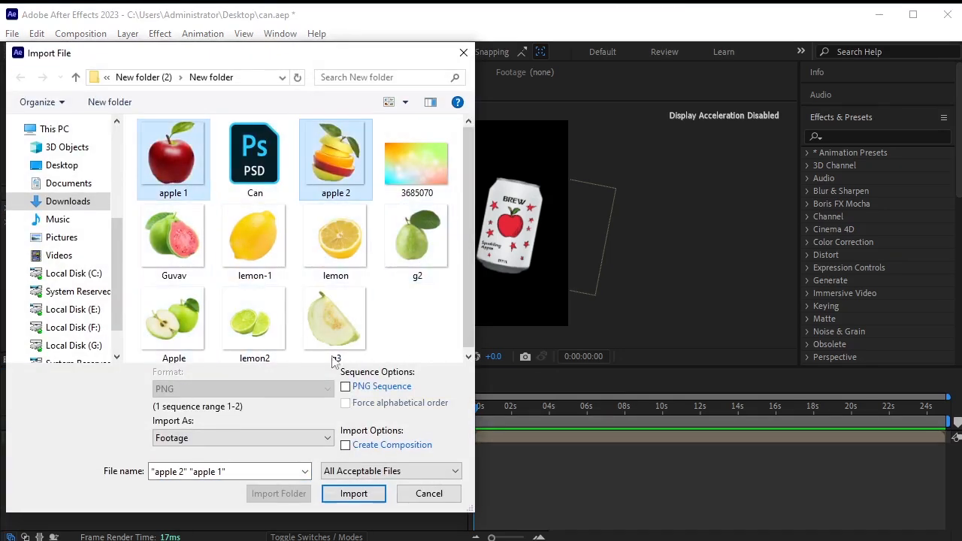
pyautogui.keyDown('ctrl'); pyautogui.click(168, 324); pyautogui.keyUp('ctrl')
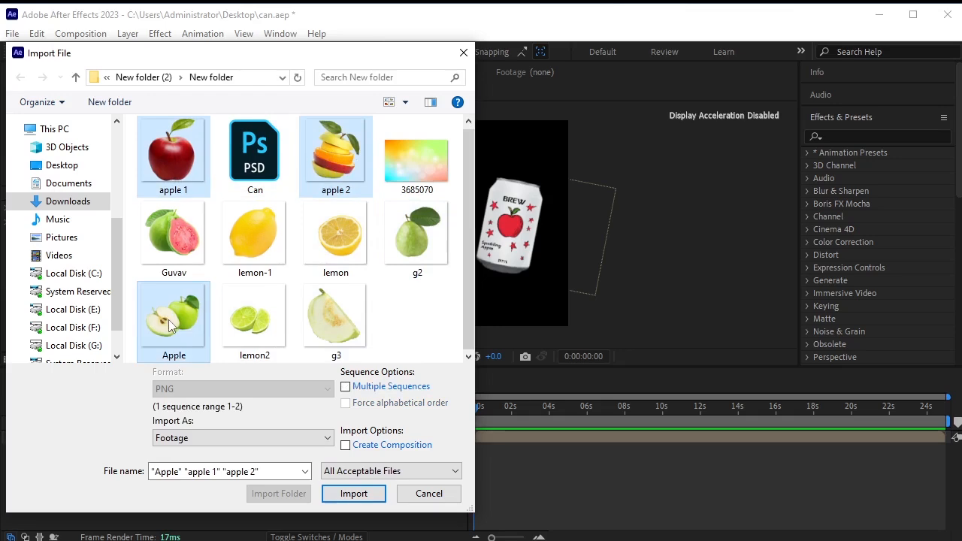
pyautogui.click(351, 494)
pyautogui.moveTo(106, 293); pyautogui.dragTo(163, 479)
# Scale apple 1 to 35% and apple 2 to 34%, moving the sliced fruit to the can's lower right.
pyautogui.click(229, 499)
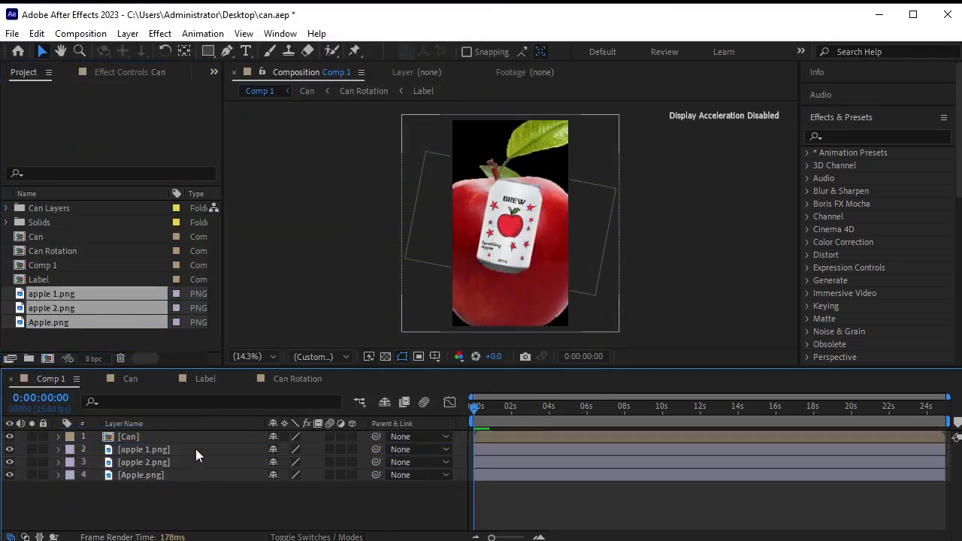
pyautogui.click(195, 449)
pyautogui.press('s')
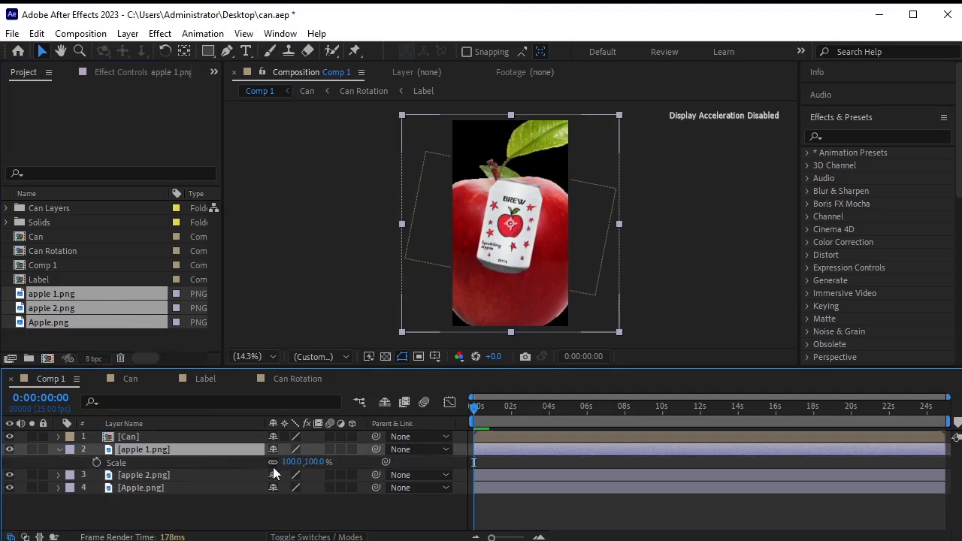
pyautogui.moveTo(308, 462); pyautogui.dragTo(271, 471)
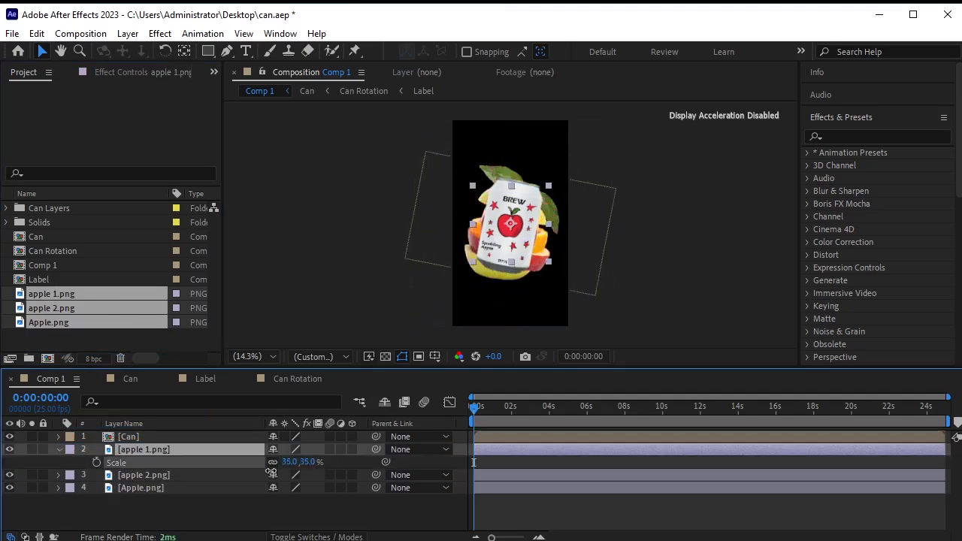
pyautogui.click(183, 474)
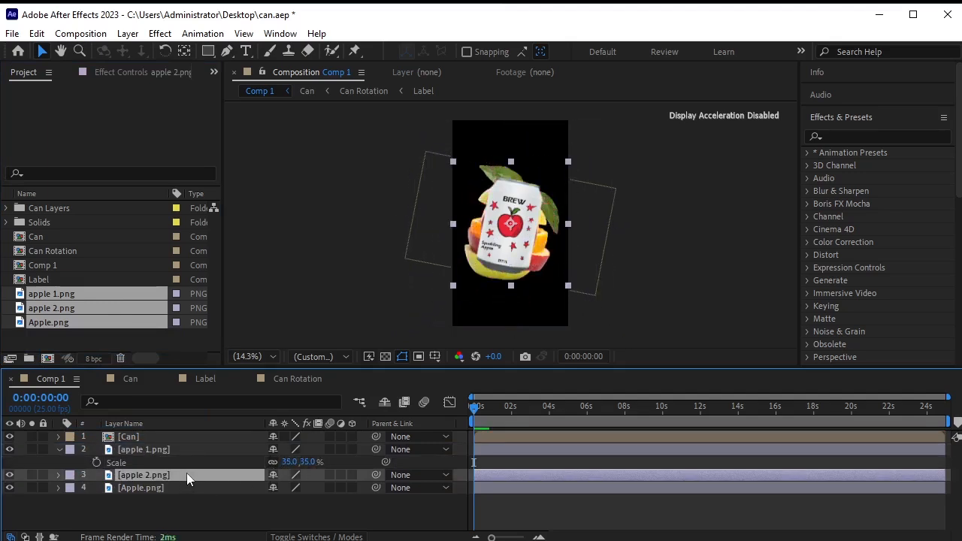
pyautogui.press('s')
pyautogui.moveTo(314, 487); pyautogui.dragTo(276, 490)
pyautogui.moveTo(509, 229); pyautogui.dragTo(545, 303)
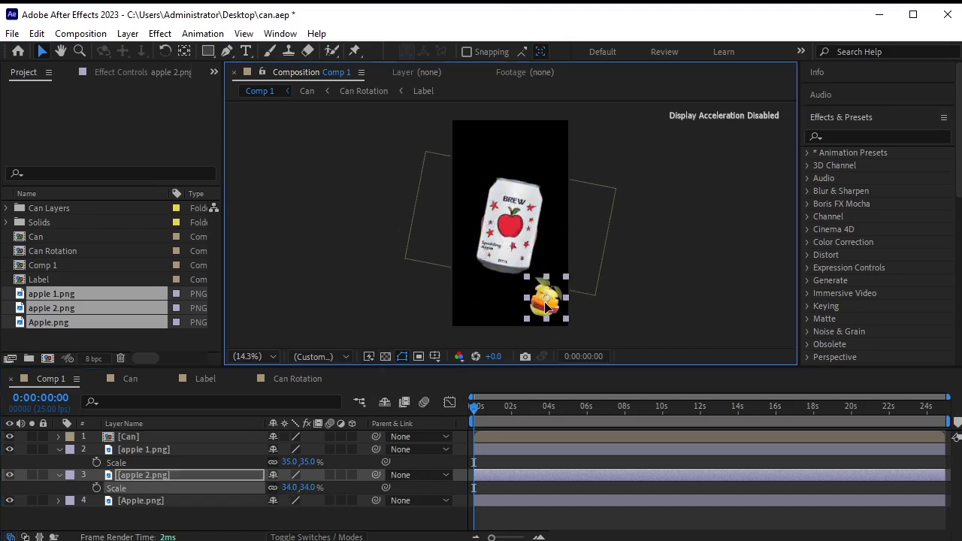
# Place the red apple above the can at 16% and the green apple at its lower left.
pyautogui.click(526, 449)
pyautogui.moveTo(513, 183); pyautogui.dragTo(488, 115)
pyautogui.moveTo(290, 461); pyautogui.dragTo(277, 462)
pyautogui.click(124, 475)
pyautogui.click(154, 504)
pyautogui.moveTo(510, 223); pyautogui.dragTo(479, 279)
pyautogui.click(546, 302)
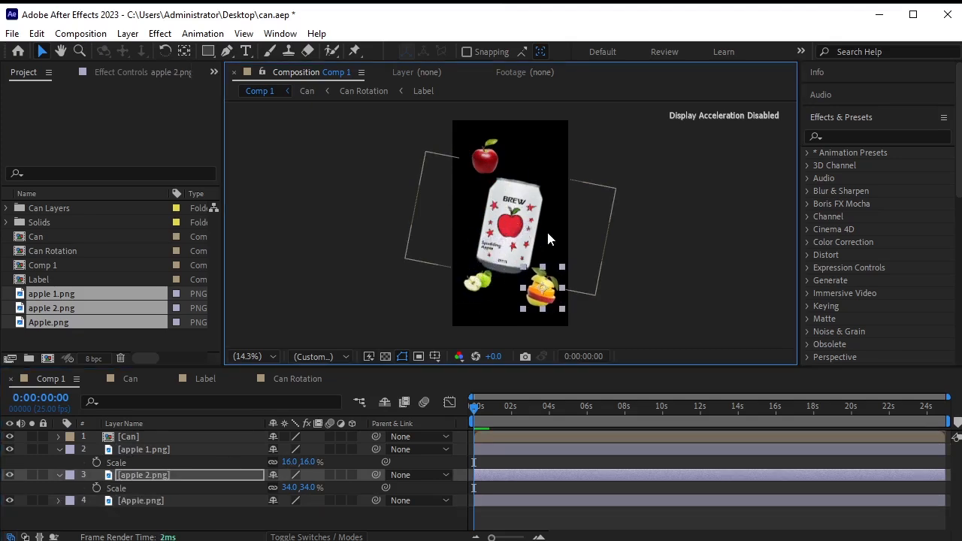
pyautogui.scroll(2, 528, 232)
pyautogui.scroll(-2, 528, 233)
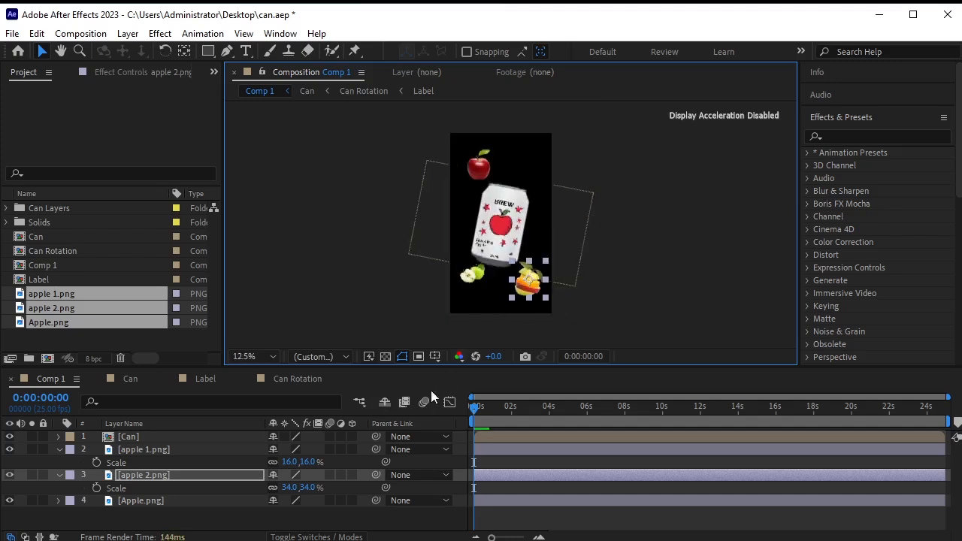
pyautogui.click(59, 475)
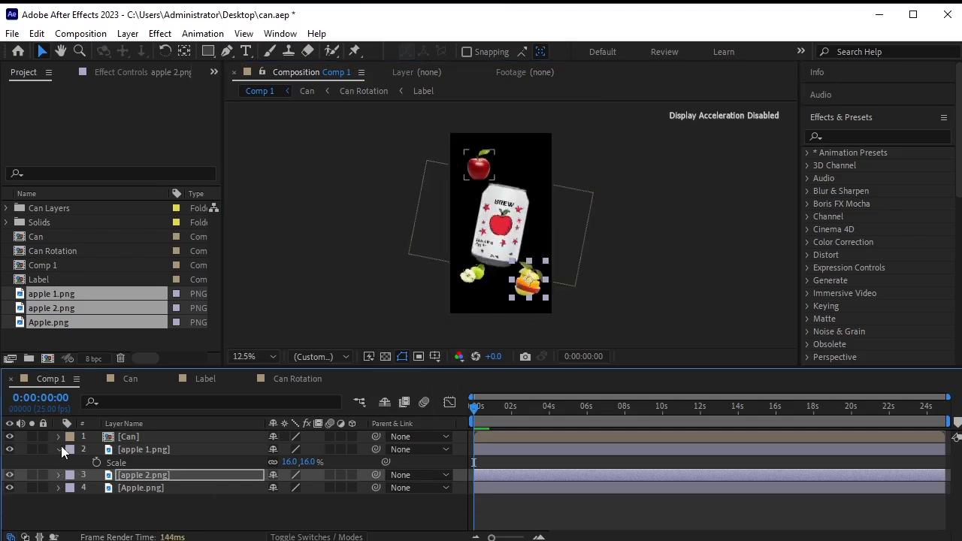
# Rotate the red apple (apple 1) counterclockwise.
pyautogui.click(129, 449)
pyautogui.press('r')
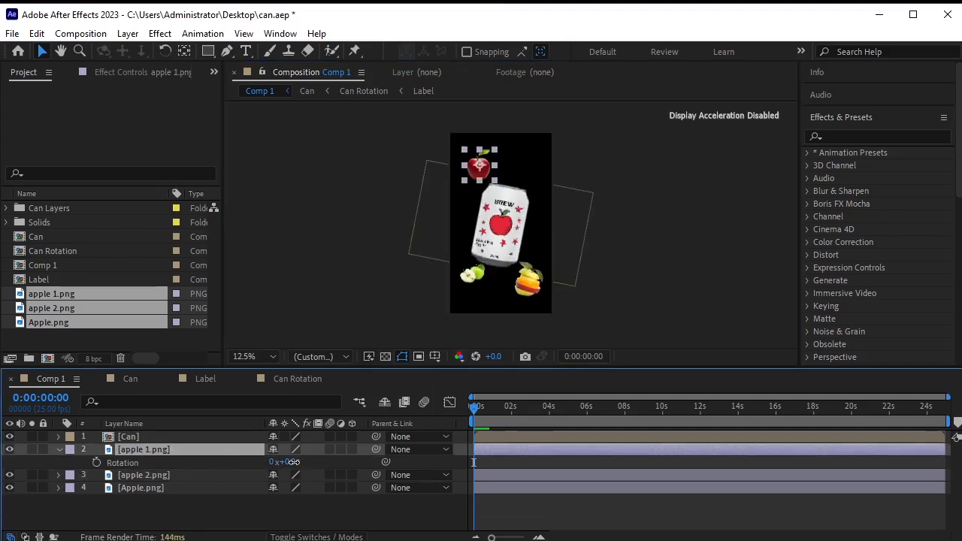
pyautogui.moveTo(293, 462); pyautogui.dragTo(279, 463)
pyautogui.click(59, 448)
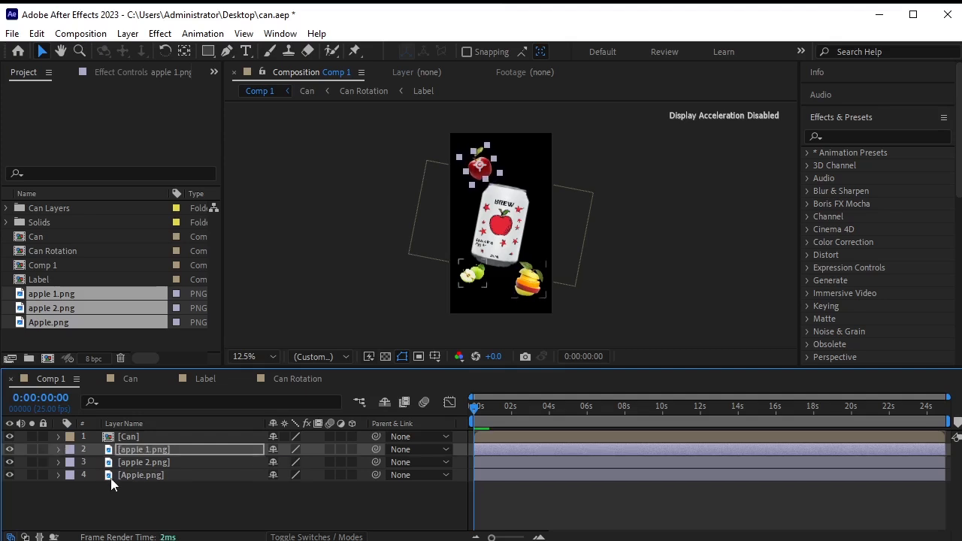
# Enlarge the green Apple layer to 118% and nudge it slightly down.
pyautogui.click(164, 461)
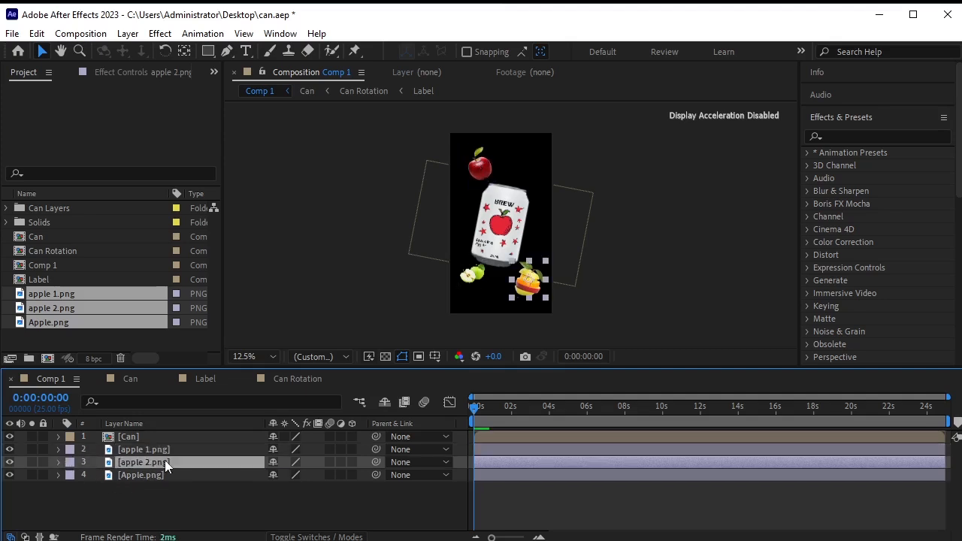
pyautogui.click(160, 473)
pyautogui.press('s')
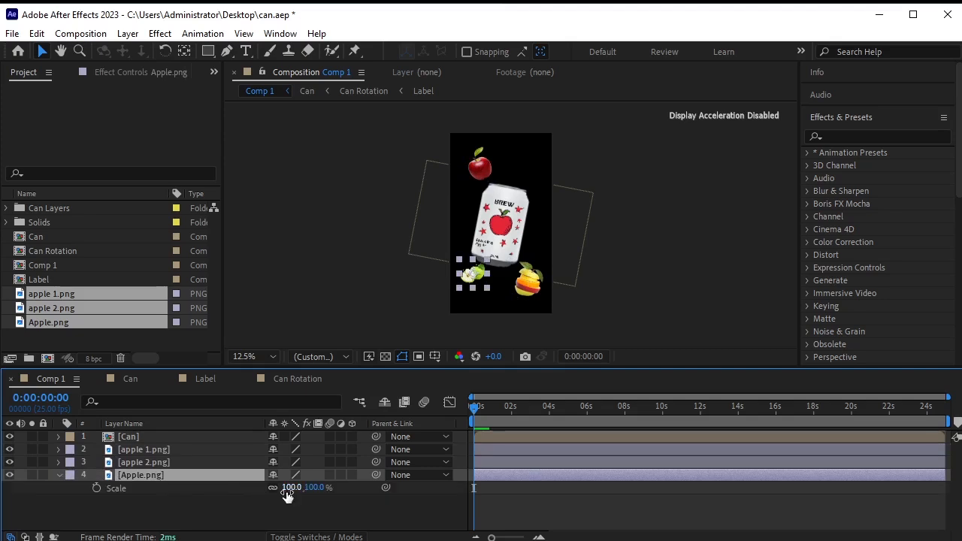
pyautogui.moveTo(289, 490); pyautogui.dragTo(297, 487)
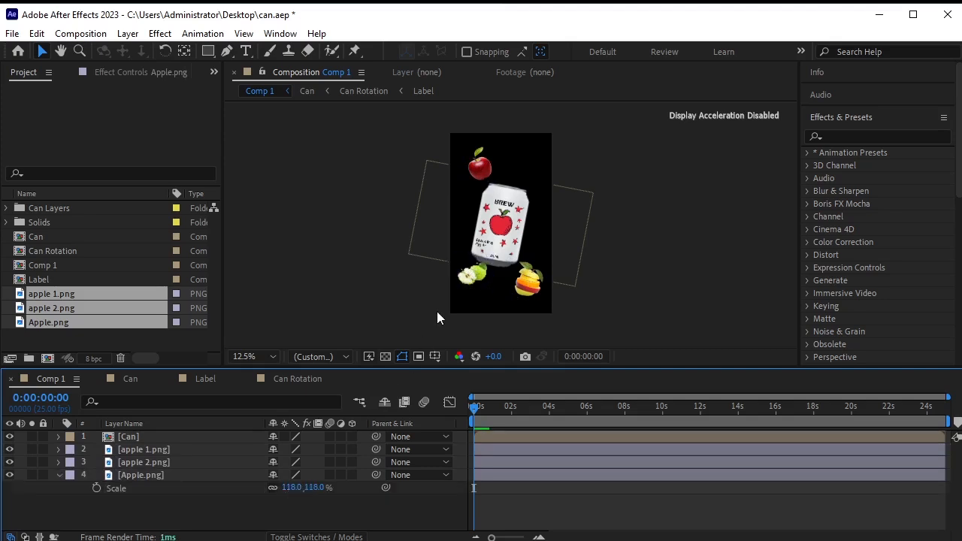
pyautogui.moveTo(473, 272); pyautogui.dragTo(473, 276)
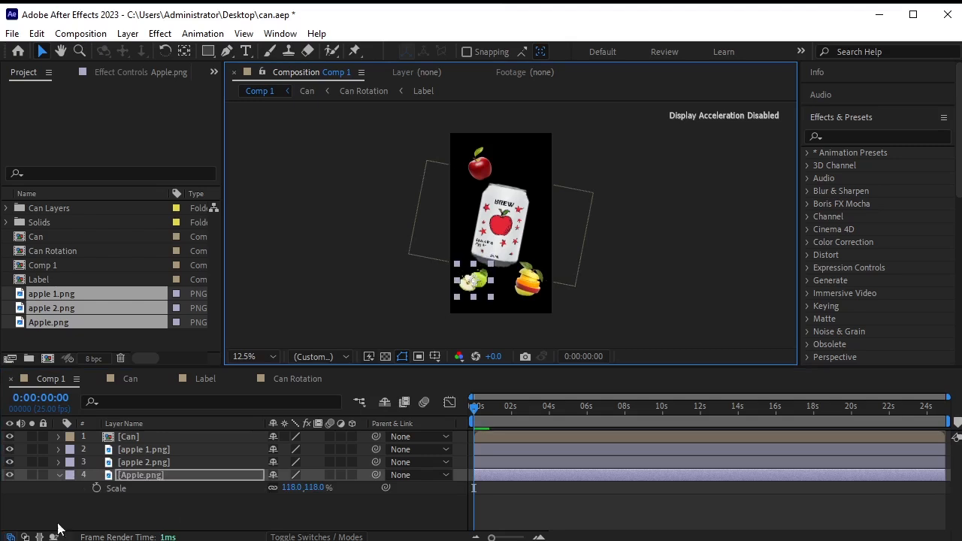
pyautogui.click(64, 477)
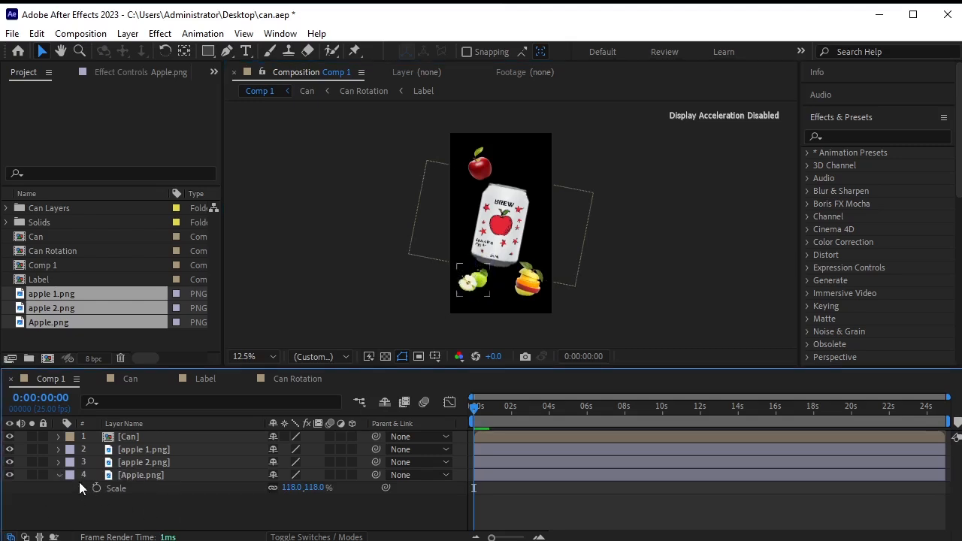
pyautogui.click(57, 475)
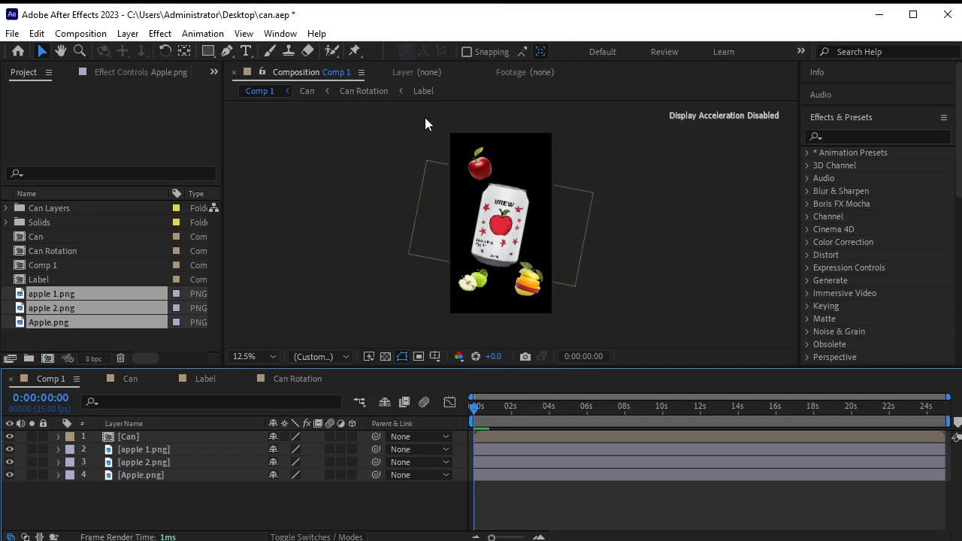
# Save the project as can.aep.
pyautogui.scroll(1, 529, 230)
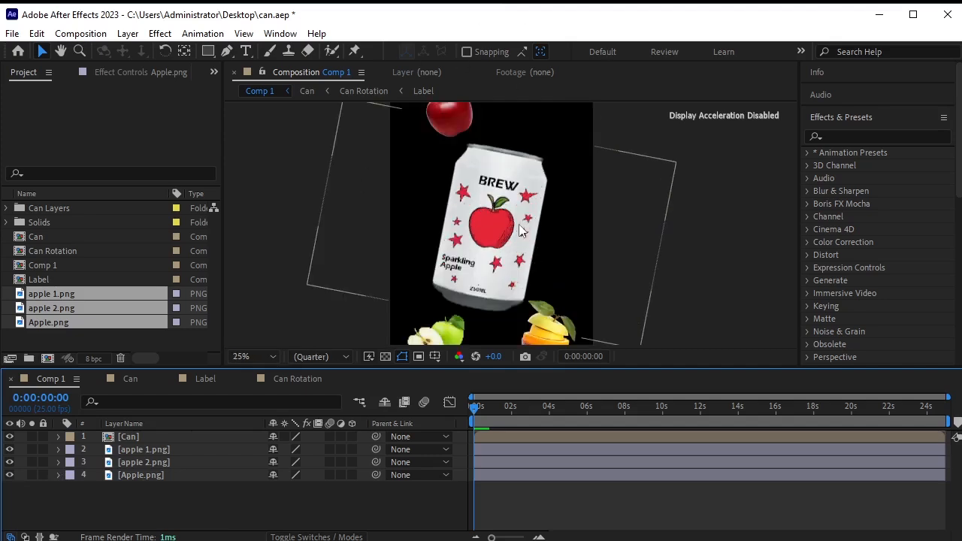
pyautogui.scroll(-1, 513, 230)
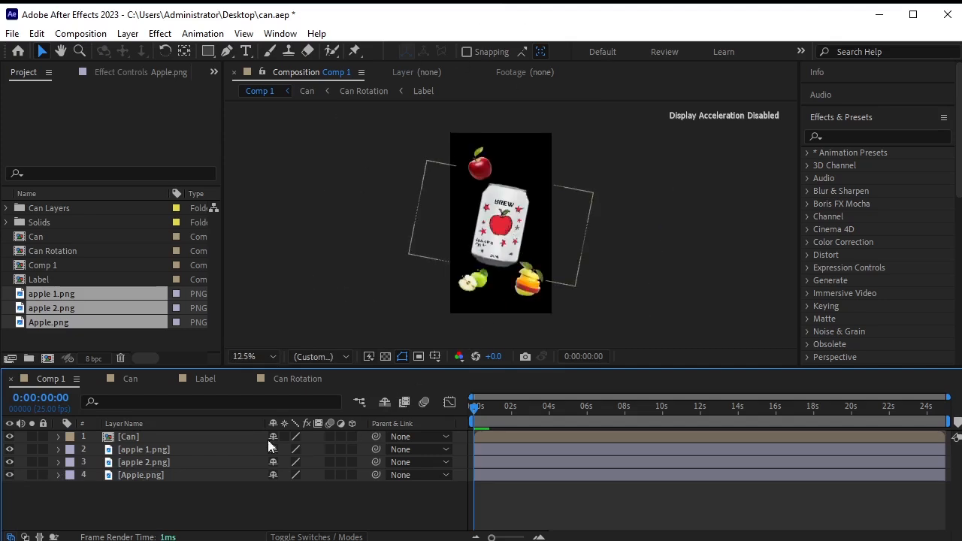
pyautogui.hotkey('ctrl', 's')
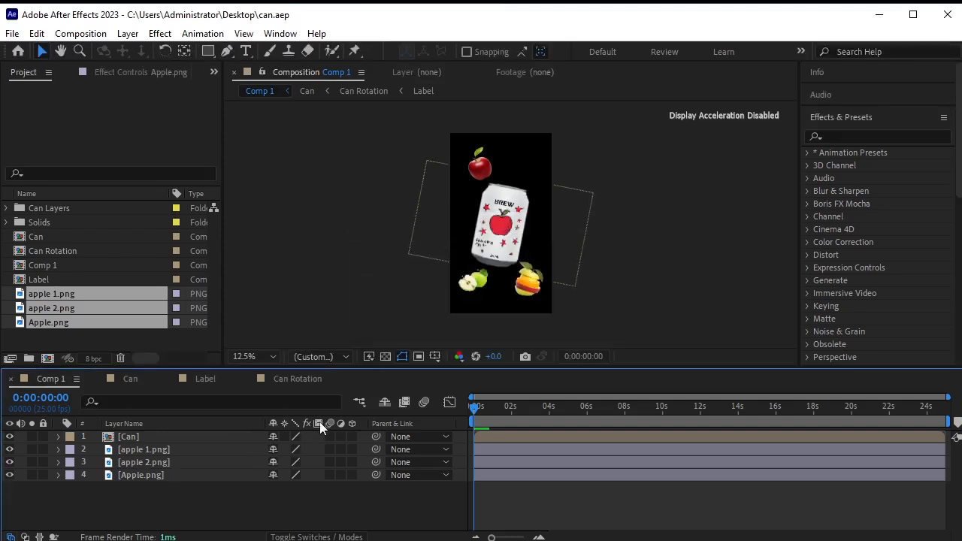
pyautogui.click(161, 449)
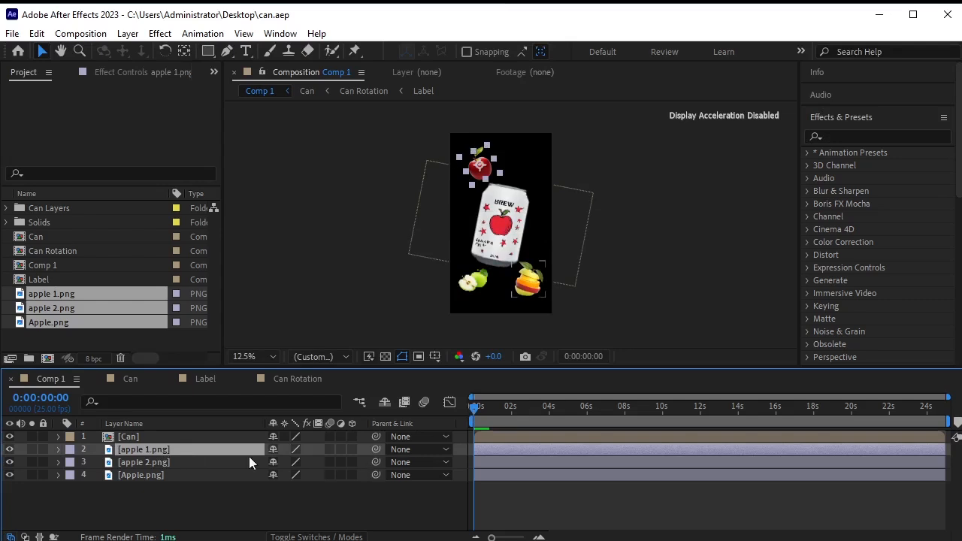
# Set starting Position keyframes on all three apple layers.
pyautogui.keyDown('shift'); pyautogui.click(167, 479); pyautogui.keyUp('shift')
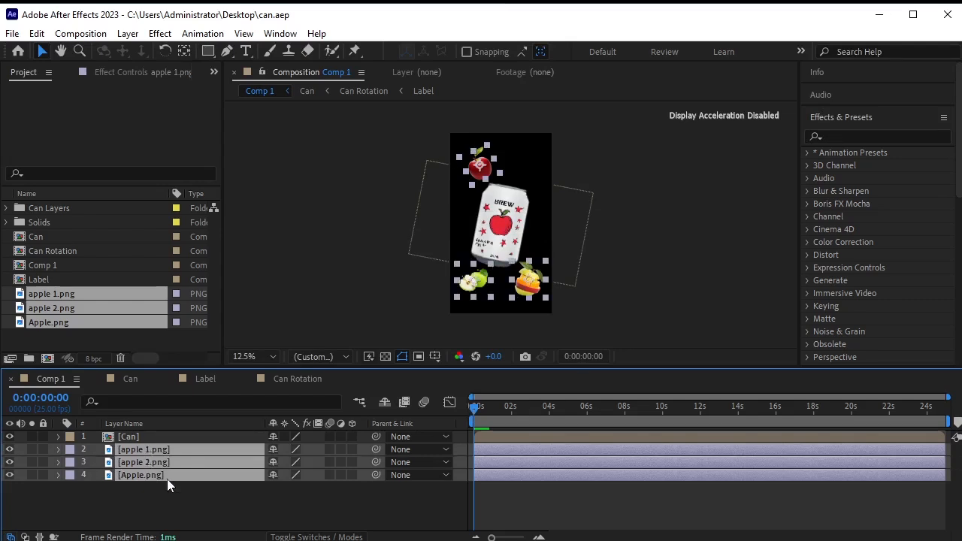
pyautogui.press('p')
pyautogui.click(97, 462)
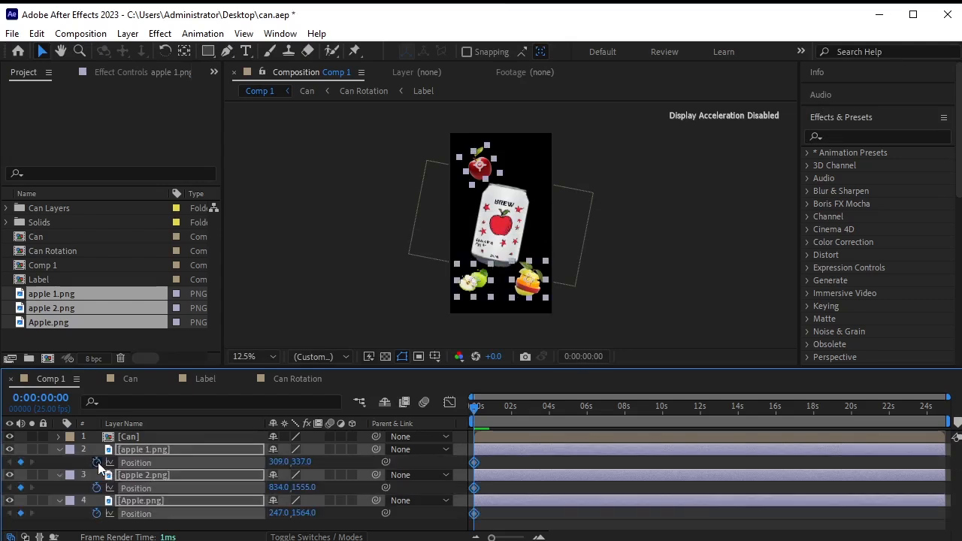
pyautogui.click(541, 455)
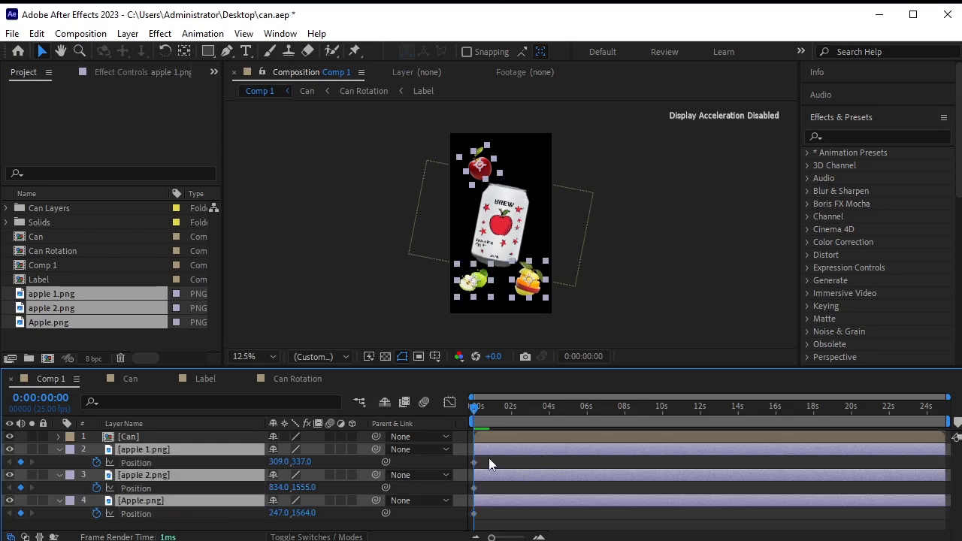
pyautogui.click(618, 219)
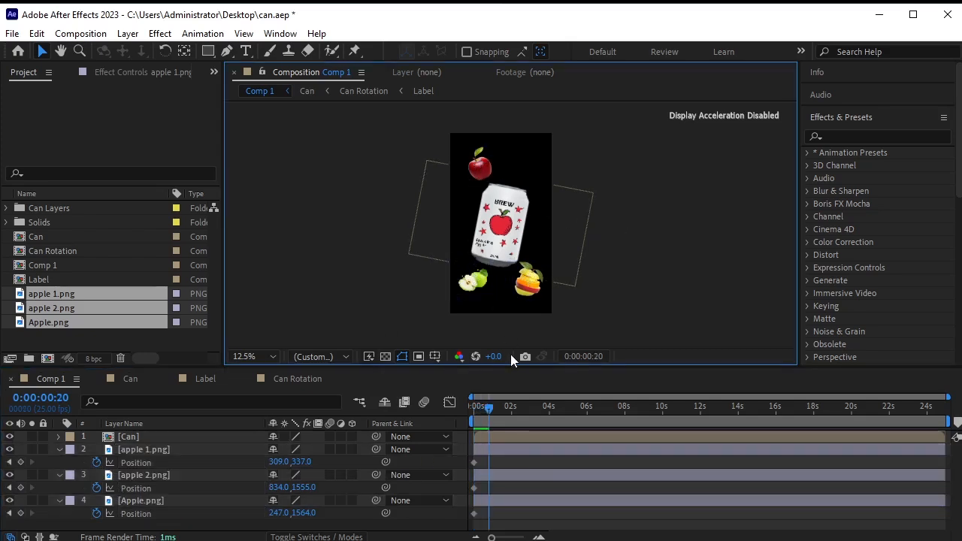
# At 0:00:00:22, move apple 1 down below the can to 477.0,1601.0.
pyautogui.hotkey('shift', 'pageup')
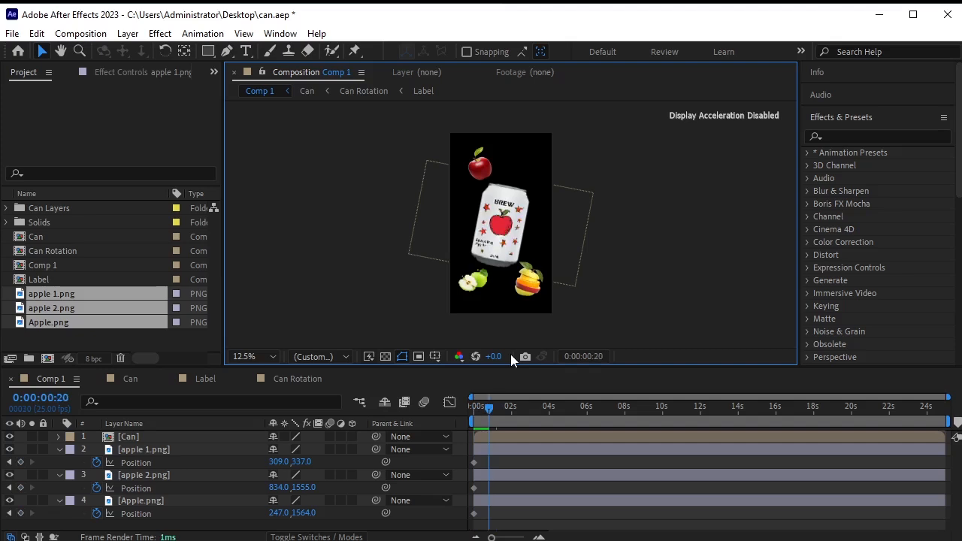
pyautogui.press('pagedown')
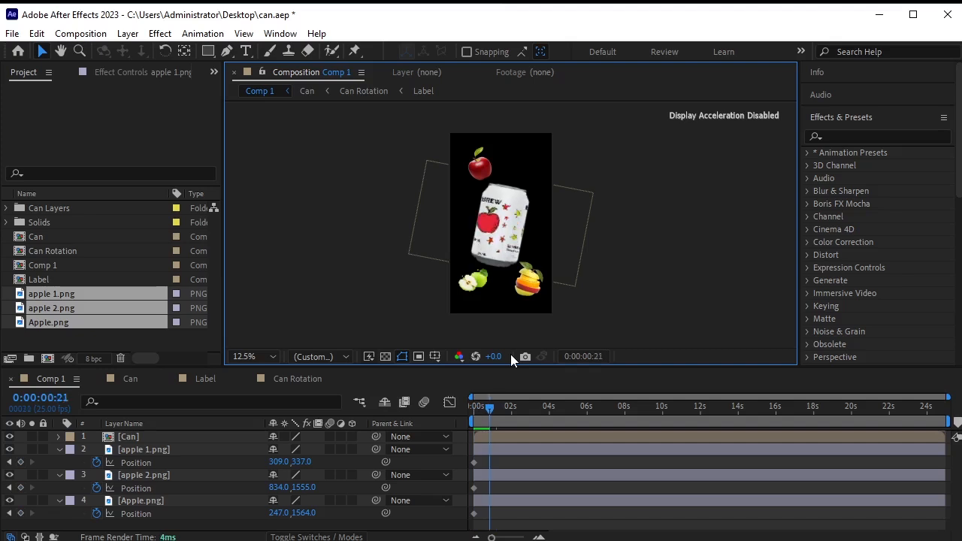
pyautogui.press('pagedown')
pyautogui.press('pageup')
pyautogui.press('pagedown')
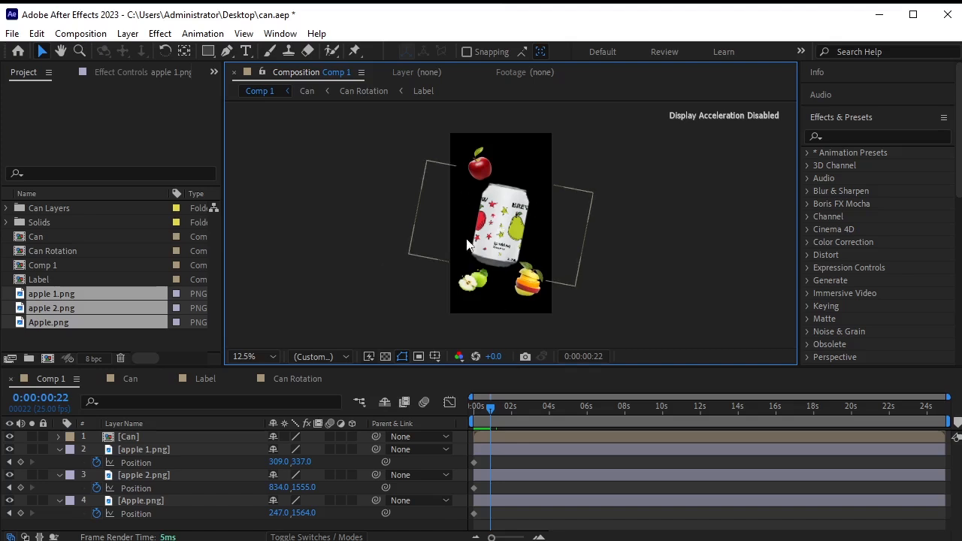
pyautogui.click(130, 451)
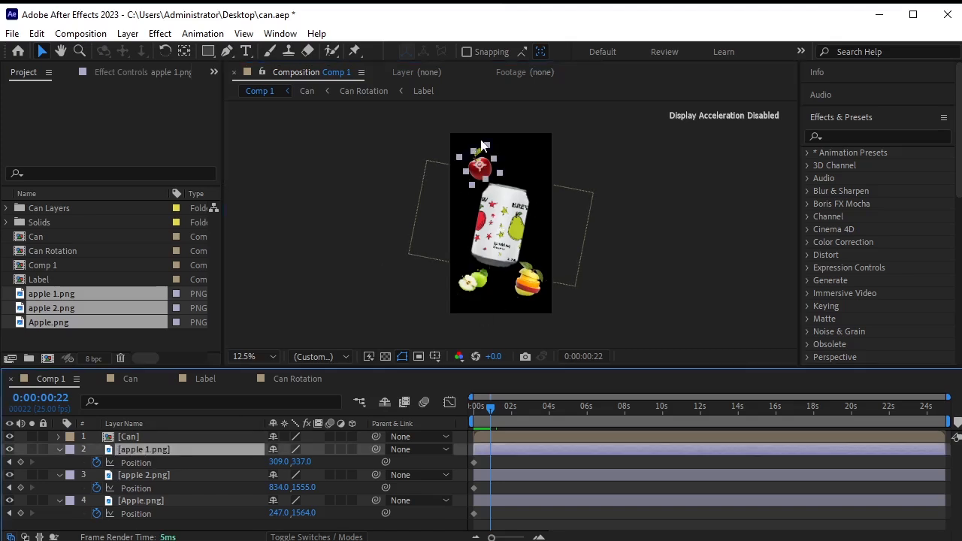
pyautogui.moveTo(478, 170); pyautogui.dragTo(495, 287)
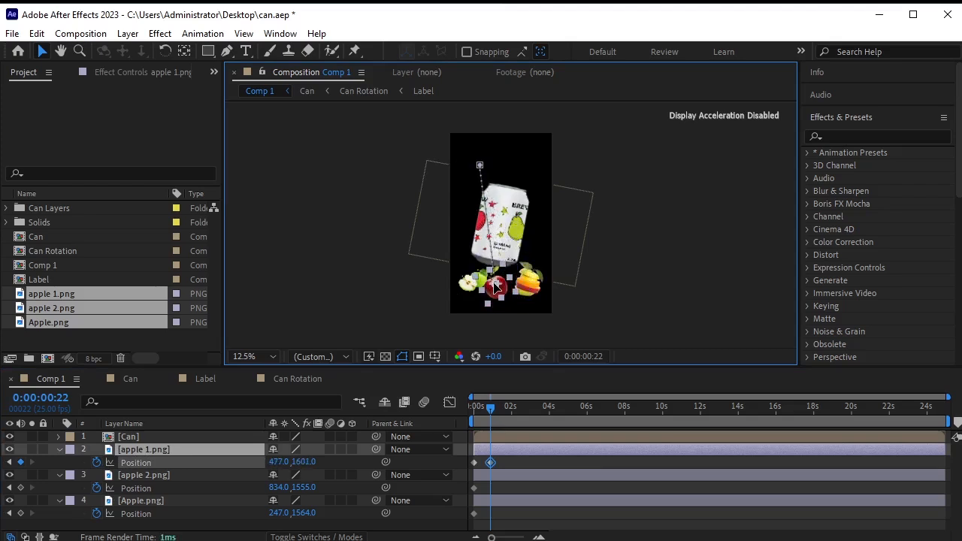
# Enlarge the composition viewer and select apple 1's new position keyframe.
pyautogui.scroll(2, 492, 293)
pyautogui.scroll(-1, 491, 292)
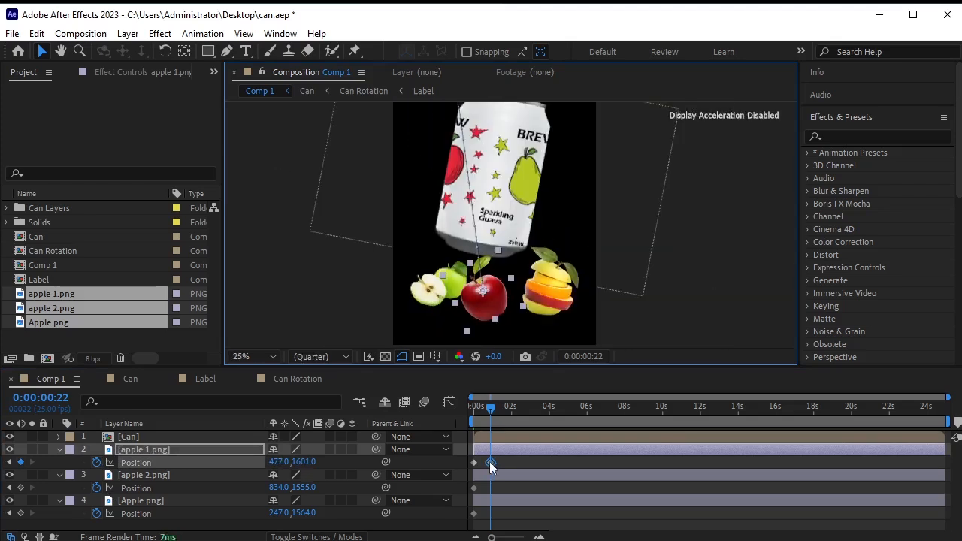
pyautogui.click(467, 337)
pyautogui.moveTo(452, 366); pyautogui.dragTo(449, 418)
pyautogui.click(483, 325)
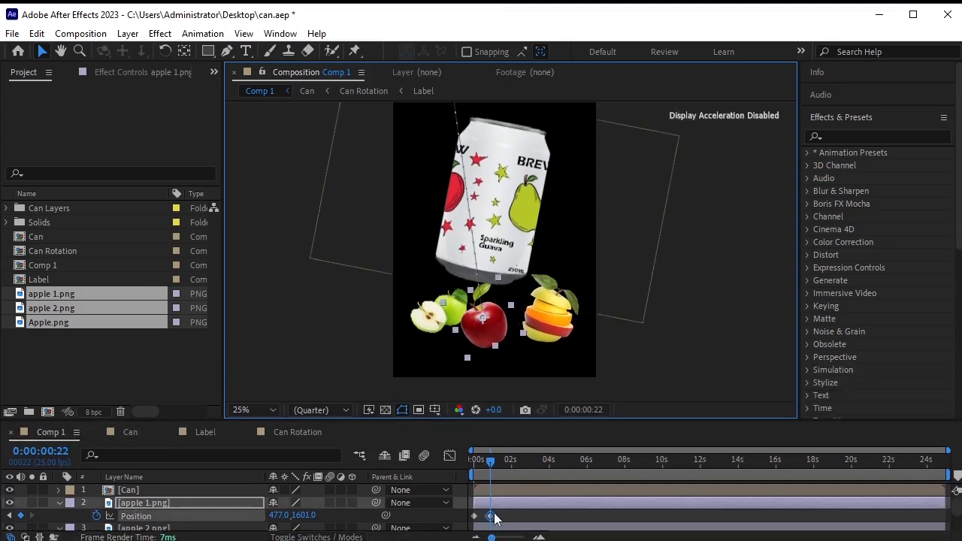
pyautogui.rightClick(491, 516)
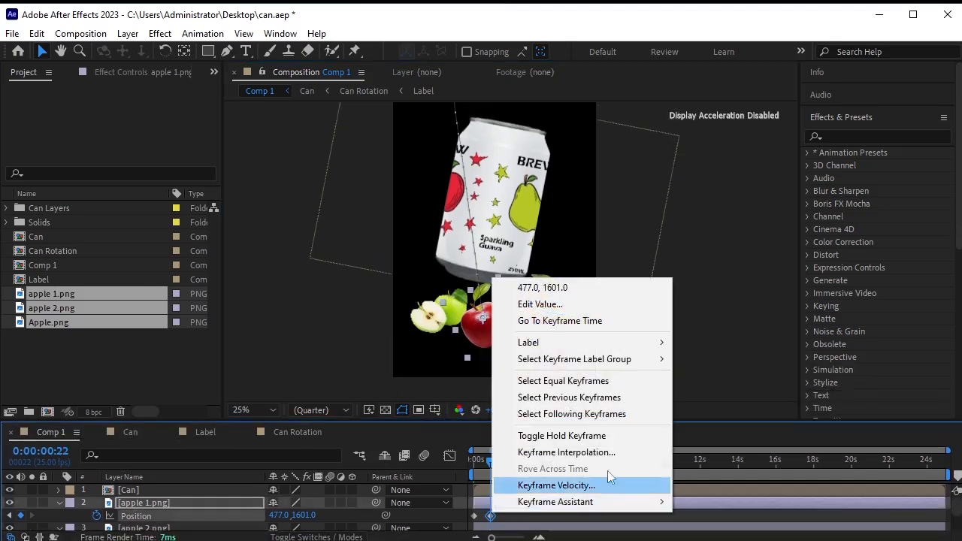
# Set apple 1's keyframe temporal and spatial interpolation to Continuous Bezier.
pyautogui.click(621, 453)
pyautogui.moveTo(507, 287); pyautogui.dragTo(635, 157)
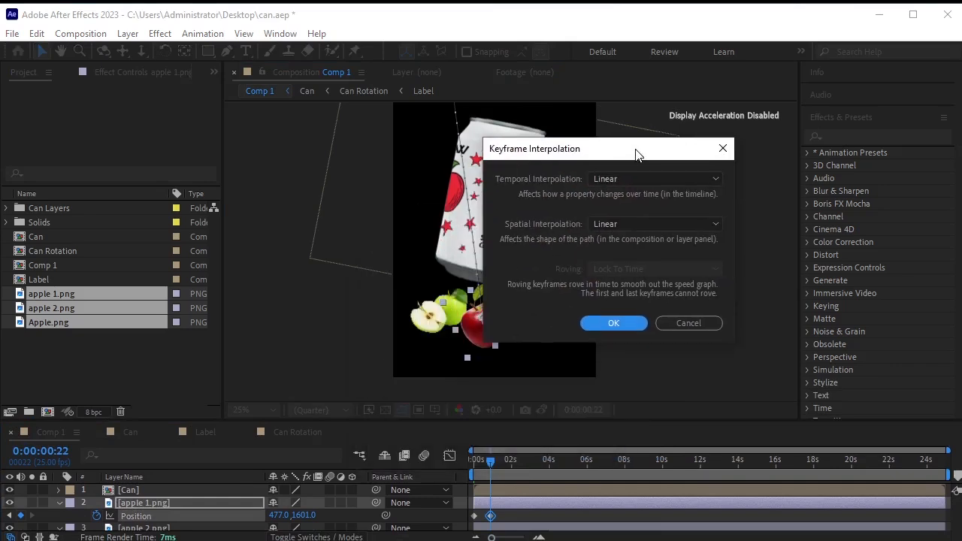
pyautogui.click(633, 182)
pyautogui.click(636, 246)
pyautogui.click(638, 226)
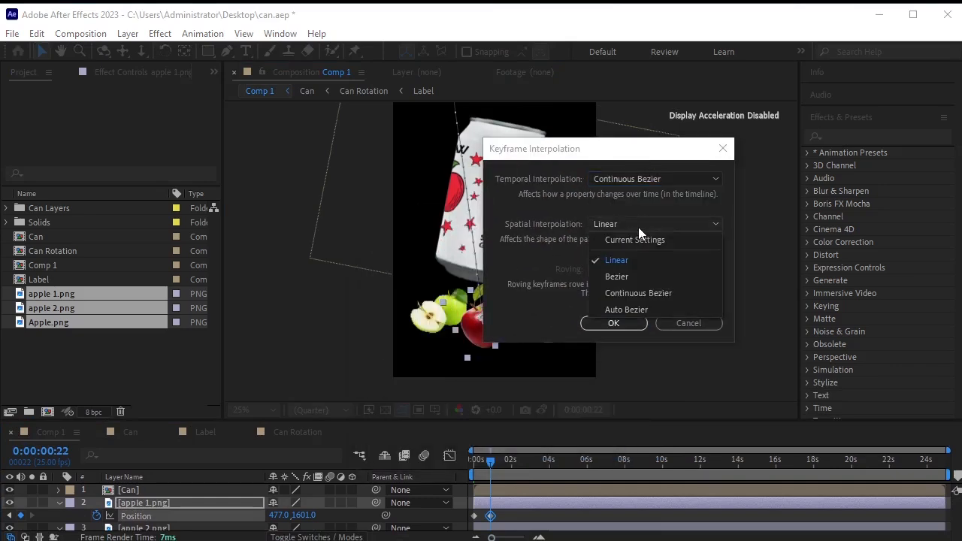
pyautogui.click(636, 290)
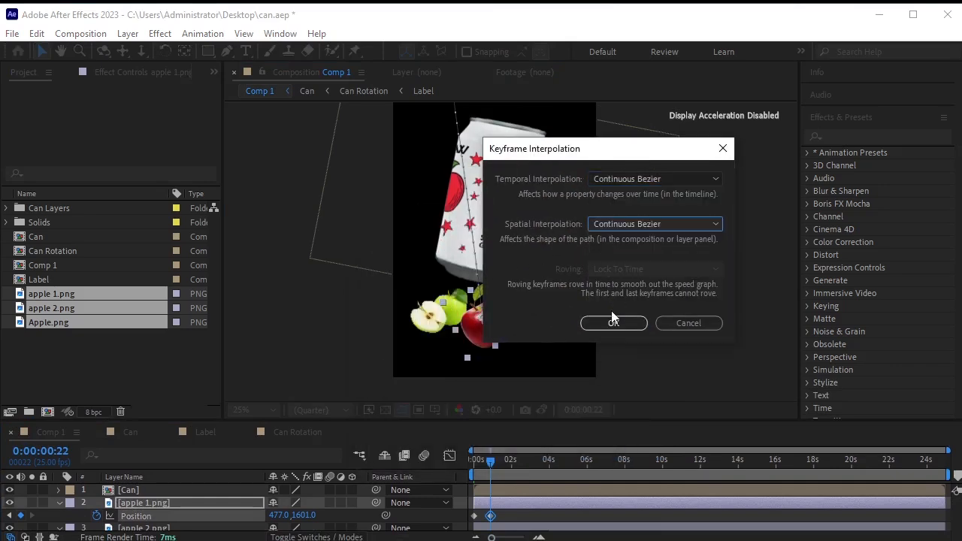
pyautogui.click(612, 322)
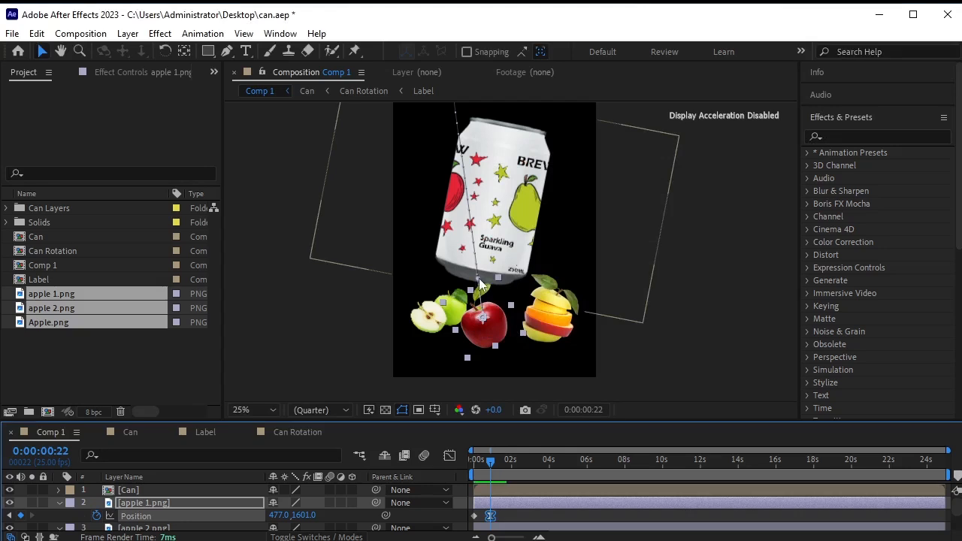
# Drag a Bezier handle to bend apple 1's motion path into a curve.
pyautogui.moveTo(479, 278); pyautogui.dragTo(566, 166)
pyautogui.scroll(-1, 554, 197)
pyautogui.scroll(1, 554, 197)
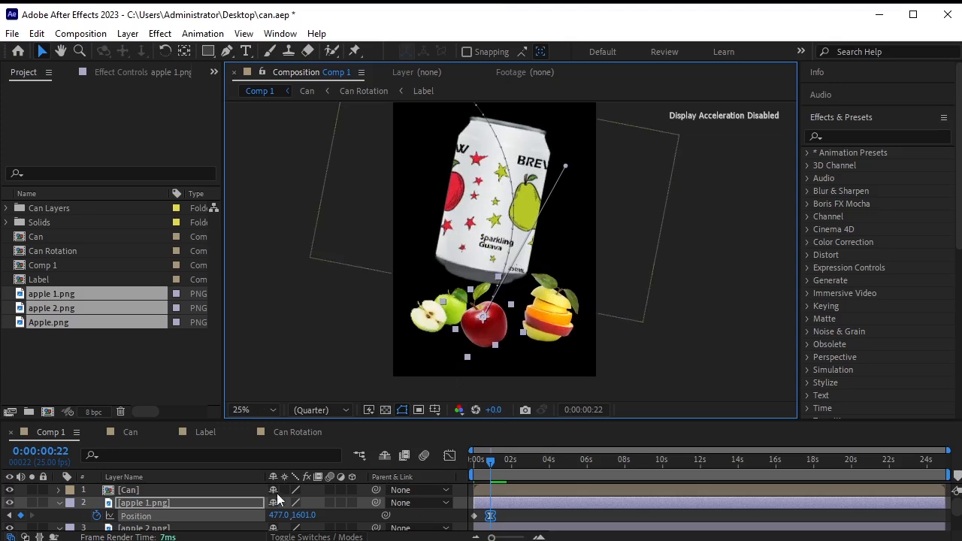
pyautogui.scroll(-1, 203, 510)
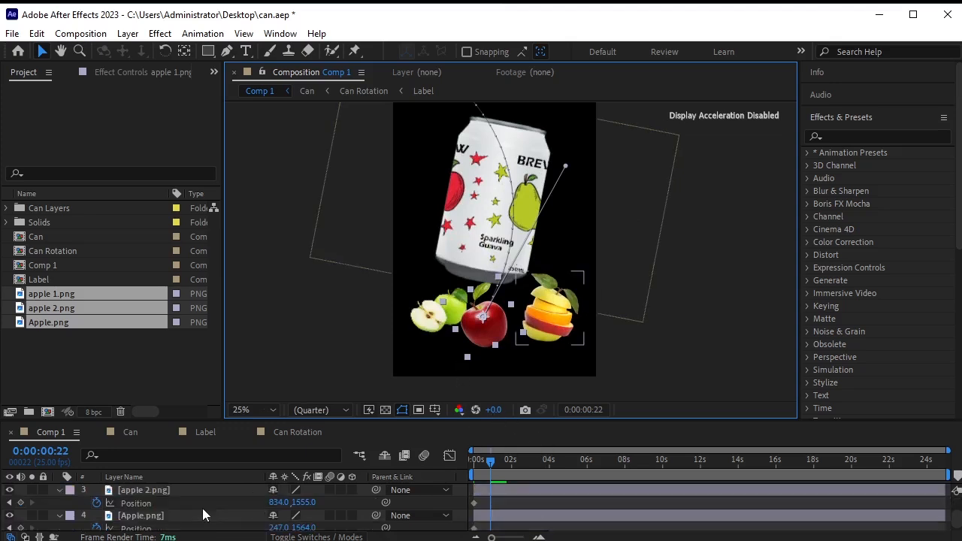
# Move the apple 2 sliced fruit up to the top of the can.
pyautogui.click(155, 489)
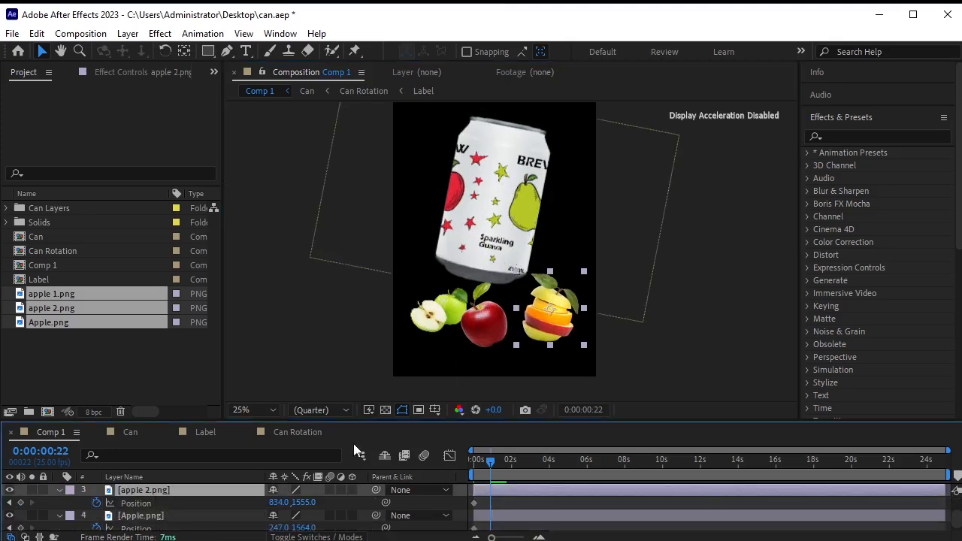
pyautogui.press('space')
pyautogui.moveTo(471, 139); pyautogui.dragTo(466, 195)
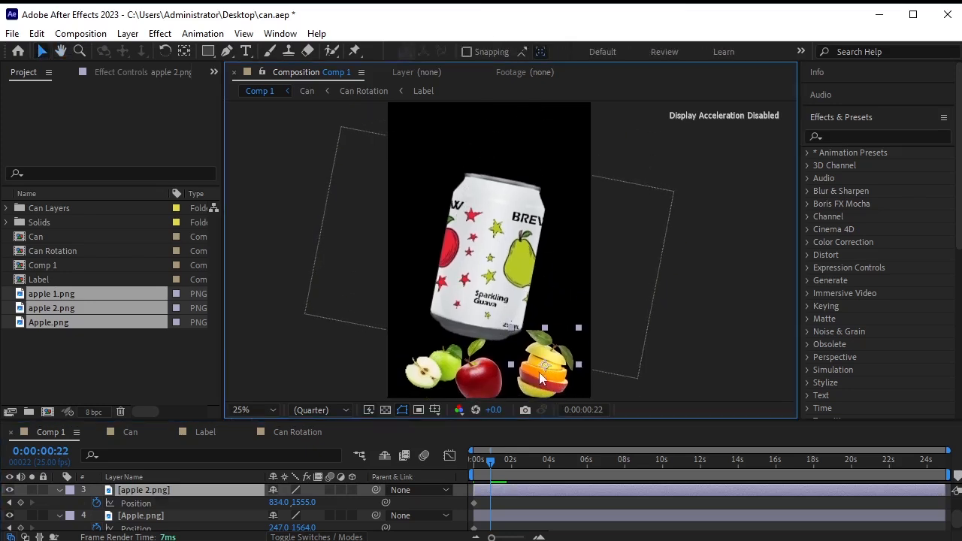
pyautogui.moveTo(538, 378); pyautogui.dragTo(504, 141)
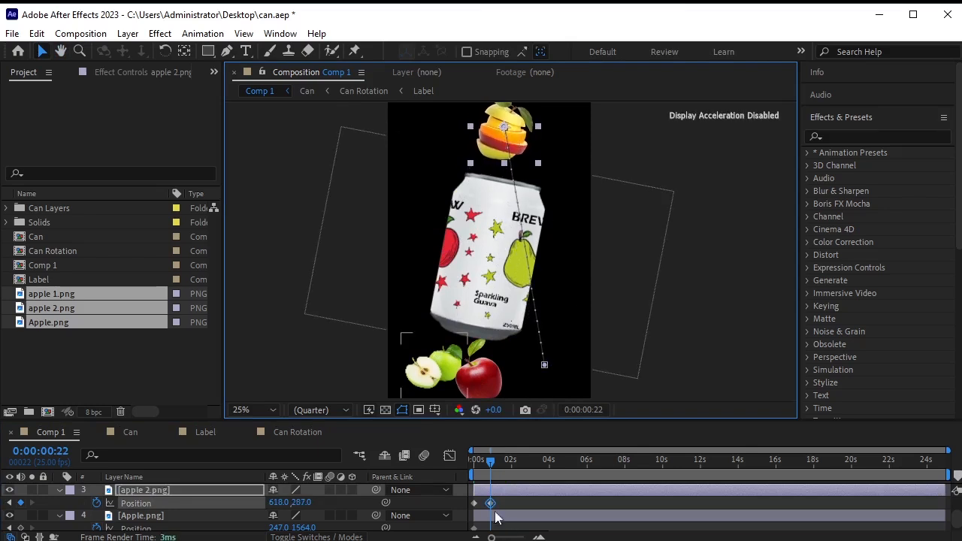
# Set apple 2's keyframe temporal and spatial interpolation to Continuous Bezier.
pyautogui.rightClick(492, 503)
pyautogui.rightClick(487, 504)
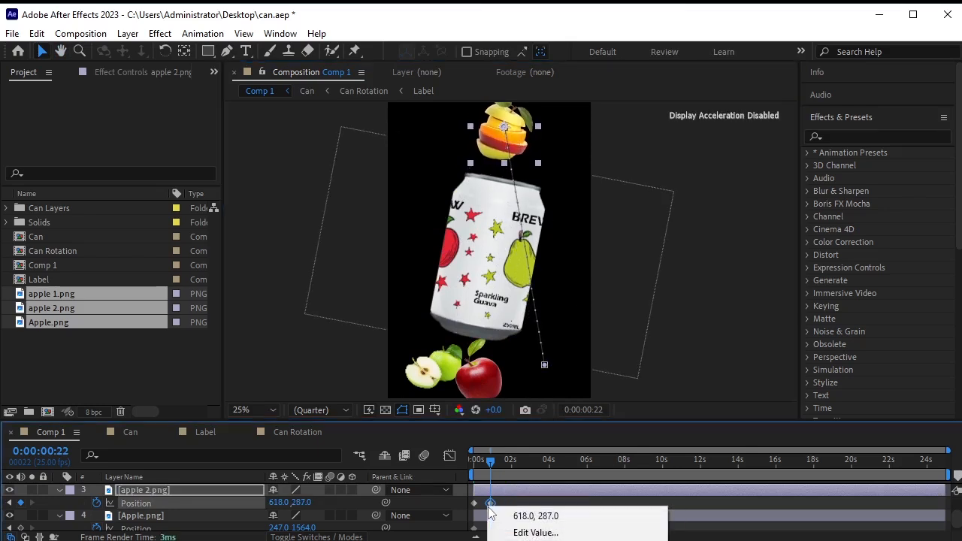
pyautogui.hotkey('ctrl', 'alt', 'k')
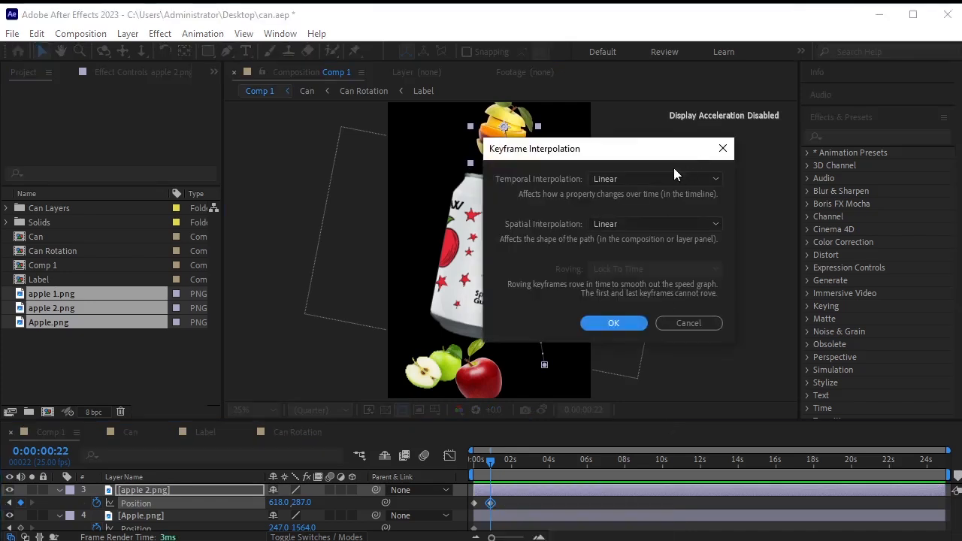
pyautogui.click(665, 181)
pyautogui.click(663, 249)
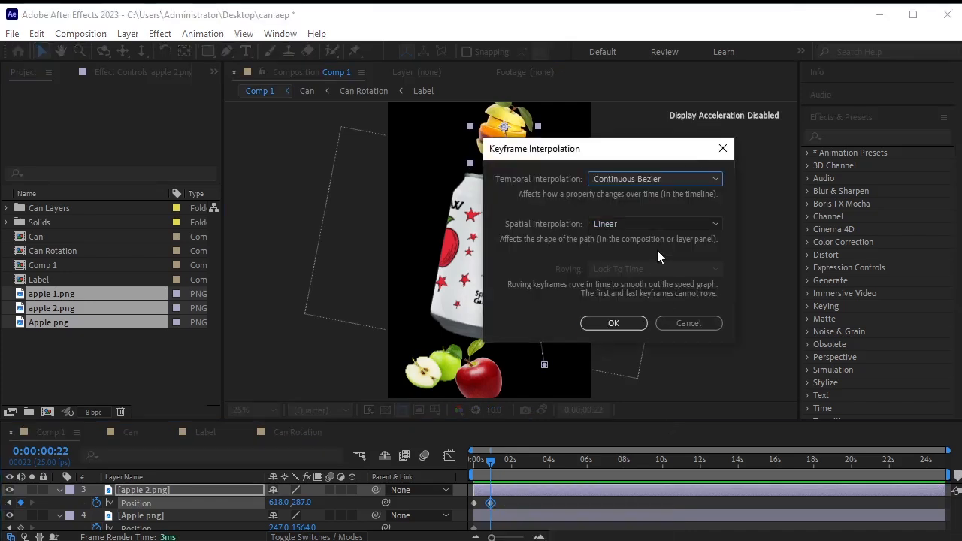
pyautogui.click(631, 225)
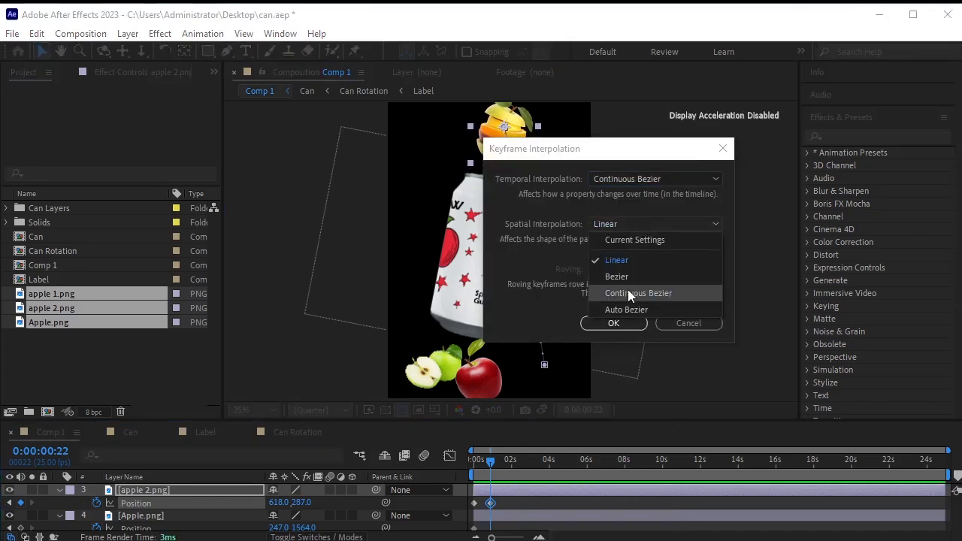
pyautogui.click(628, 292)
pyautogui.click(610, 323)
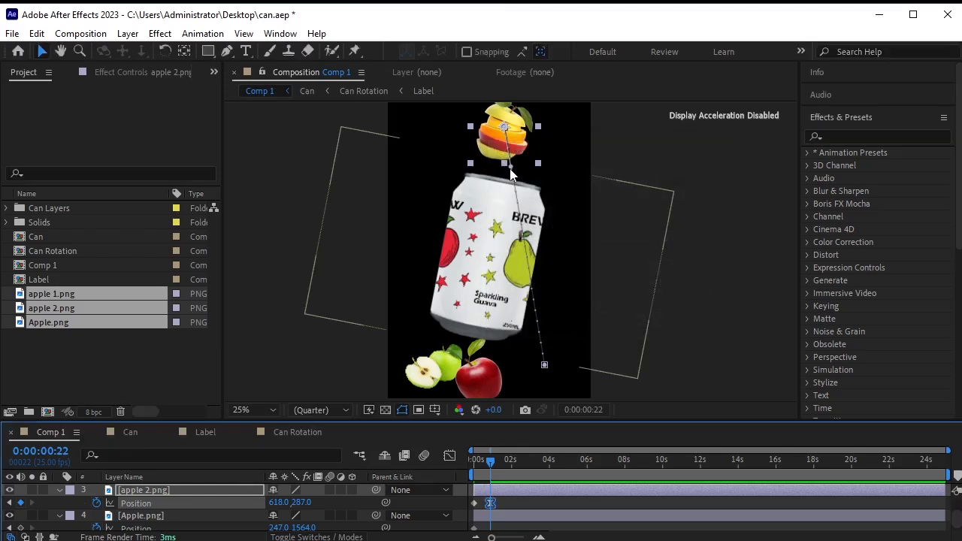
# Place apple 2 at 698,291 and bend its motion path into a wide curve.
pyautogui.moveTo(496, 167); pyautogui.dragTo(393, 250)
pyautogui.moveTo(517, 116); pyautogui.dragTo(532, 117)
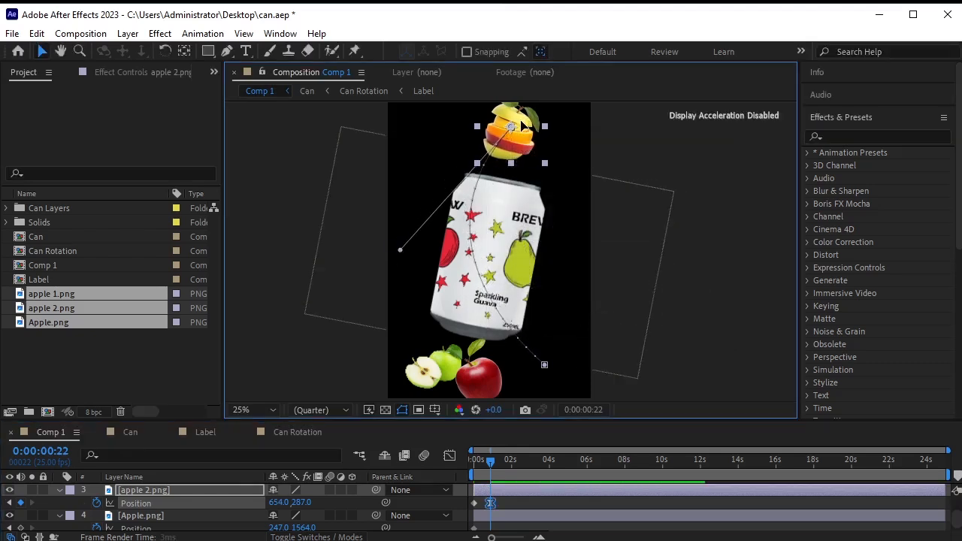
pyautogui.moveTo(404, 258); pyautogui.dragTo(380, 263)
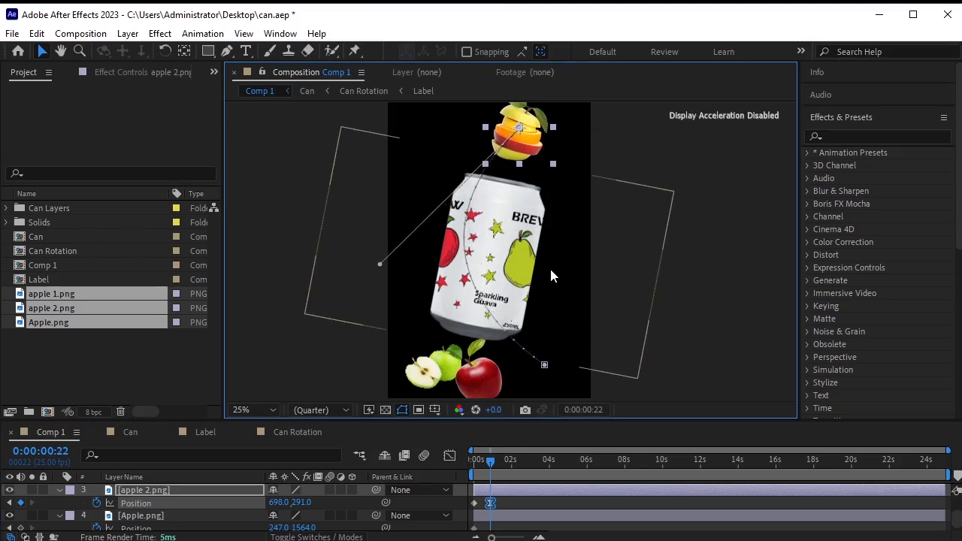
pyautogui.scroll(-1, 141, 520)
pyautogui.click(142, 511)
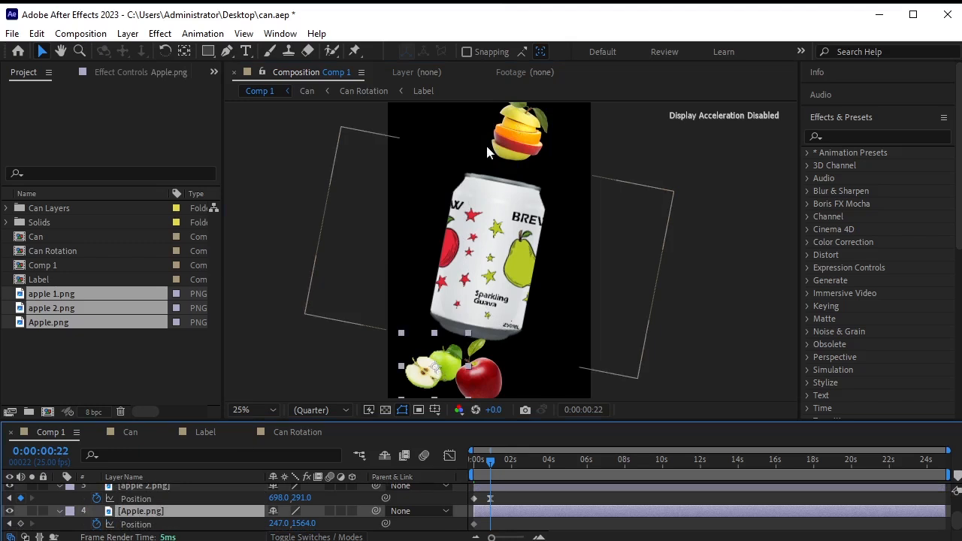
# Raise Apple.png to 263.0,352.0, make its keyframe Continuous Bezier, and curve its path.
pyautogui.moveTo(438, 360); pyautogui.dragTo(424, 154)
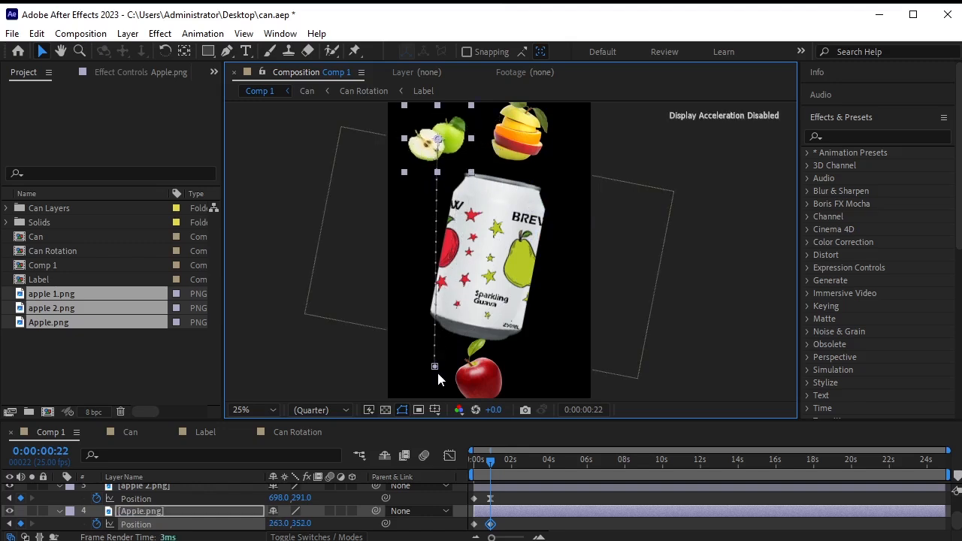
pyautogui.rightClick(490, 525)
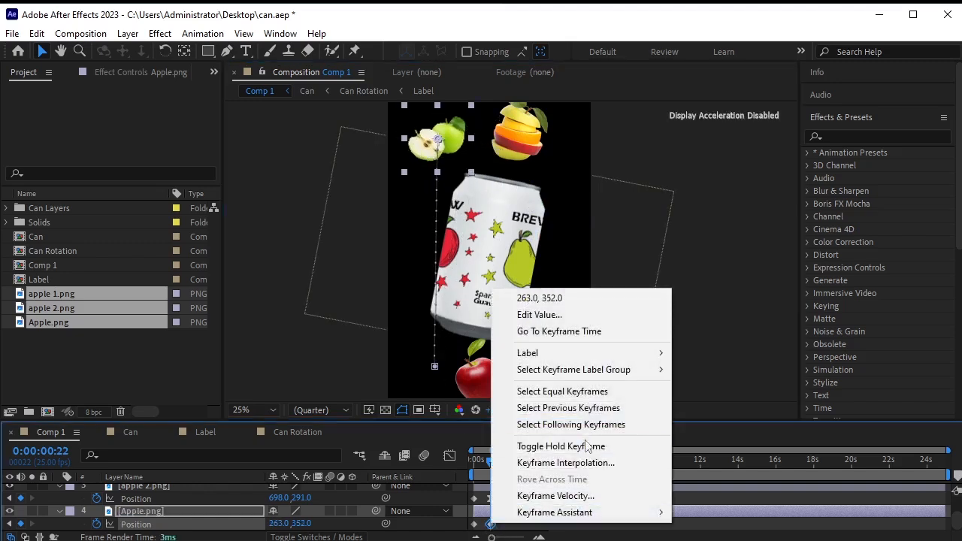
pyautogui.click(565, 462)
pyautogui.click(650, 179)
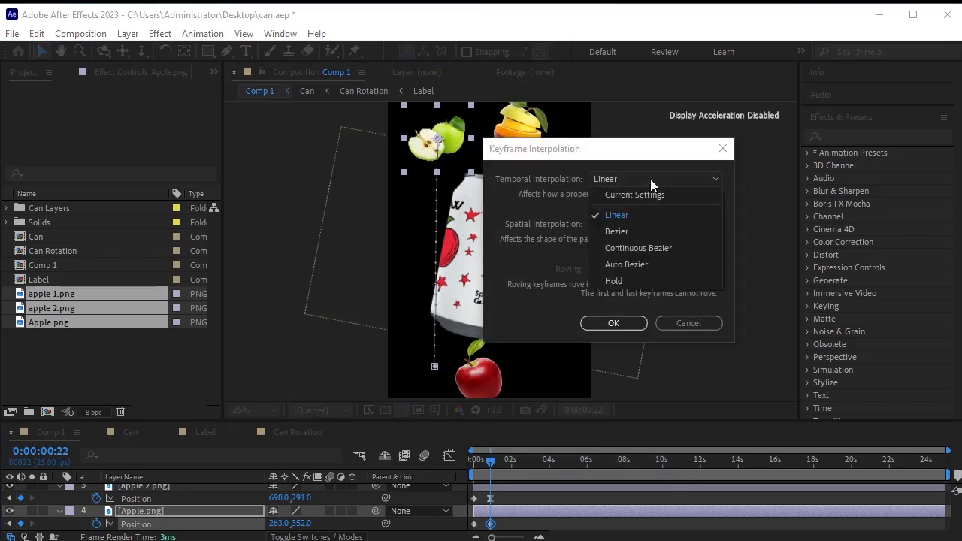
pyautogui.click(651, 248)
pyautogui.click(656, 223)
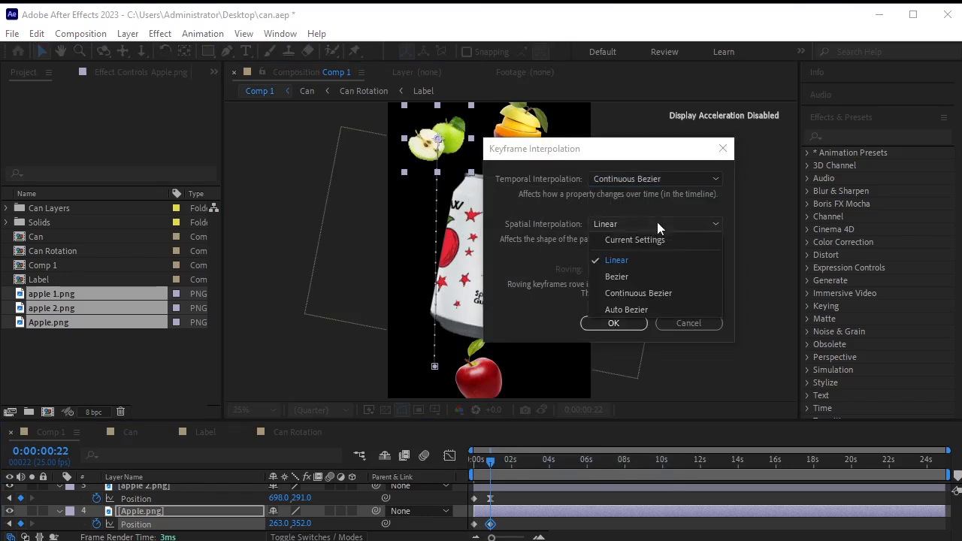
pyautogui.click(639, 293)
pyautogui.click(613, 323)
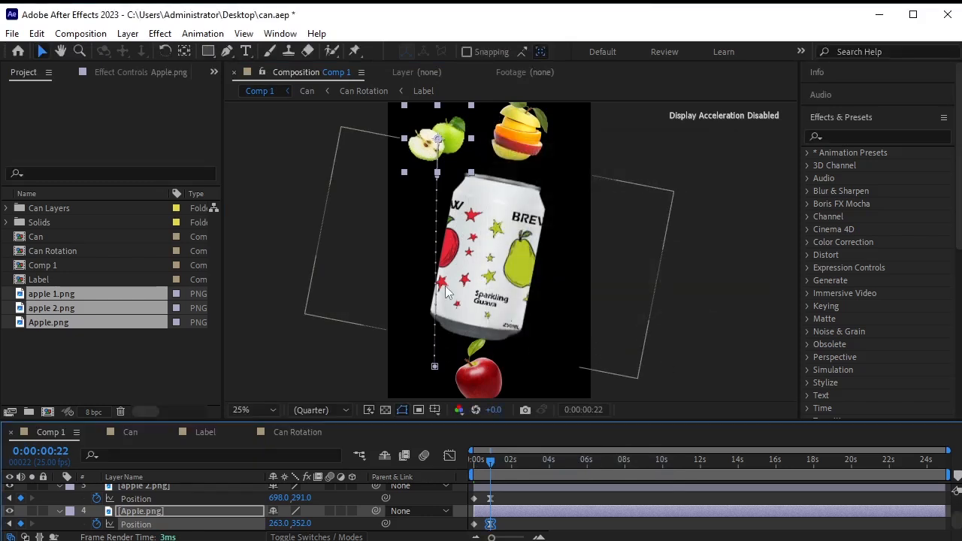
pyautogui.moveTo(438, 181); pyautogui.dragTo(588, 268)
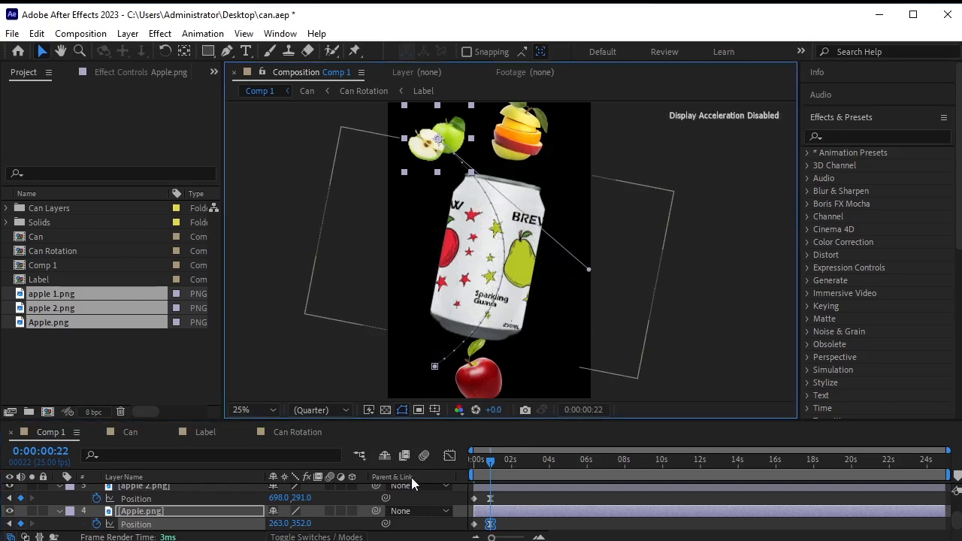
# Fit the composition in the viewer and preview the animation from the start.
pyautogui.click(254, 410)
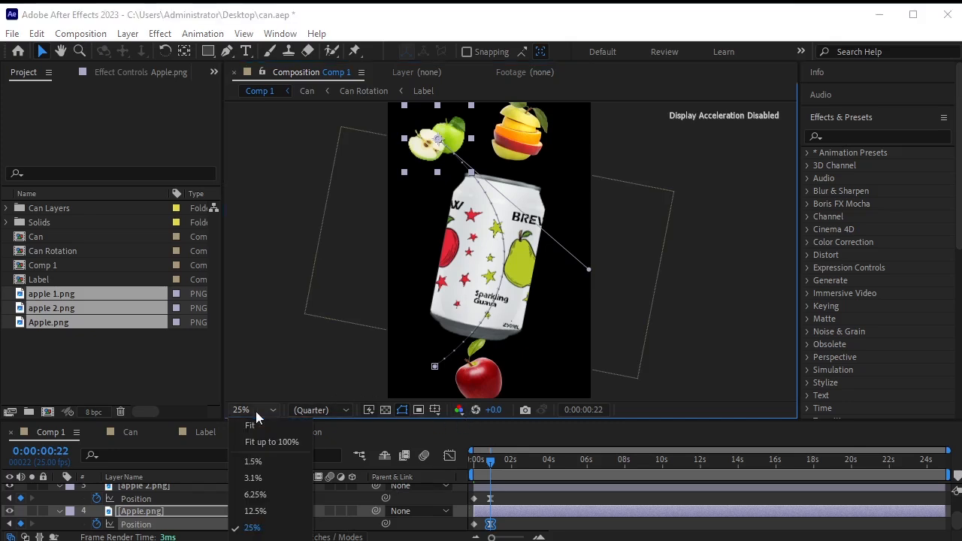
pyautogui.click(264, 422)
pyautogui.click(726, 315)
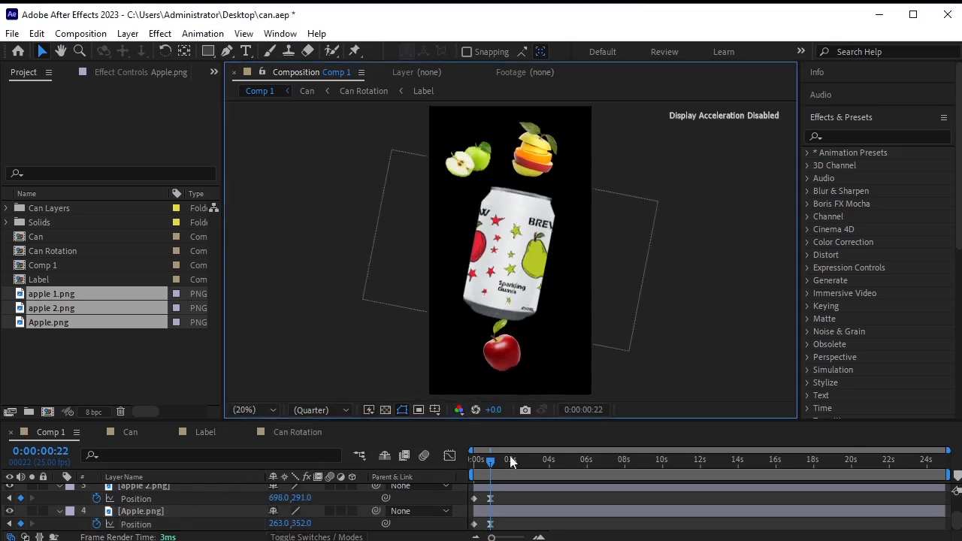
pyautogui.click(474, 462)
pyautogui.press('space')
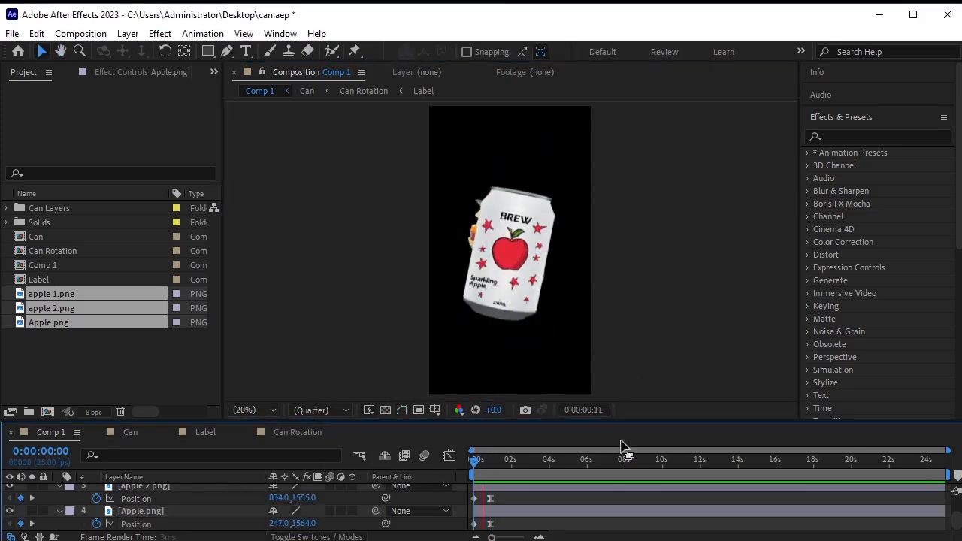
pyautogui.press('space')
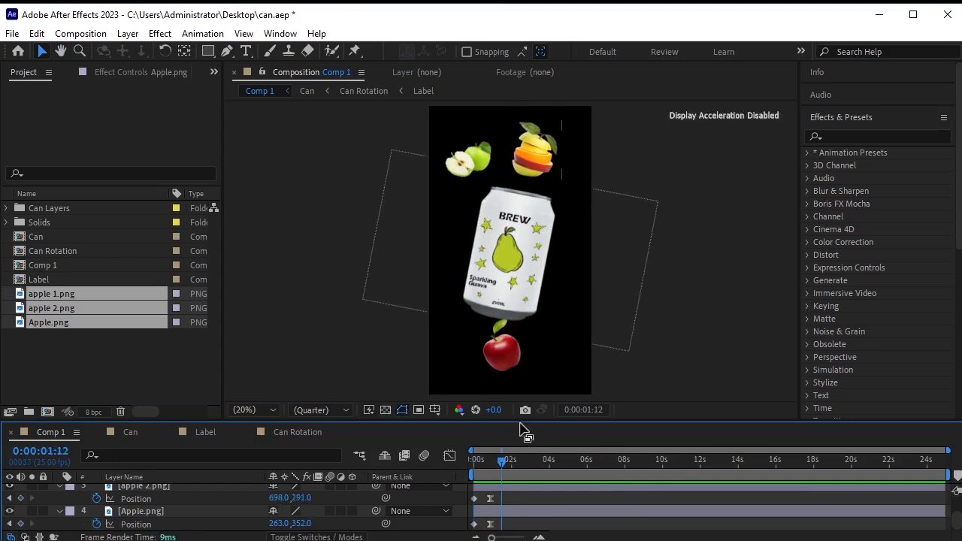
# Easy Ease all three apples' Position keyframes and reshape their speed curves to 100% influence.
pyautogui.moveTo(524, 420); pyautogui.dragTo(526, 347)
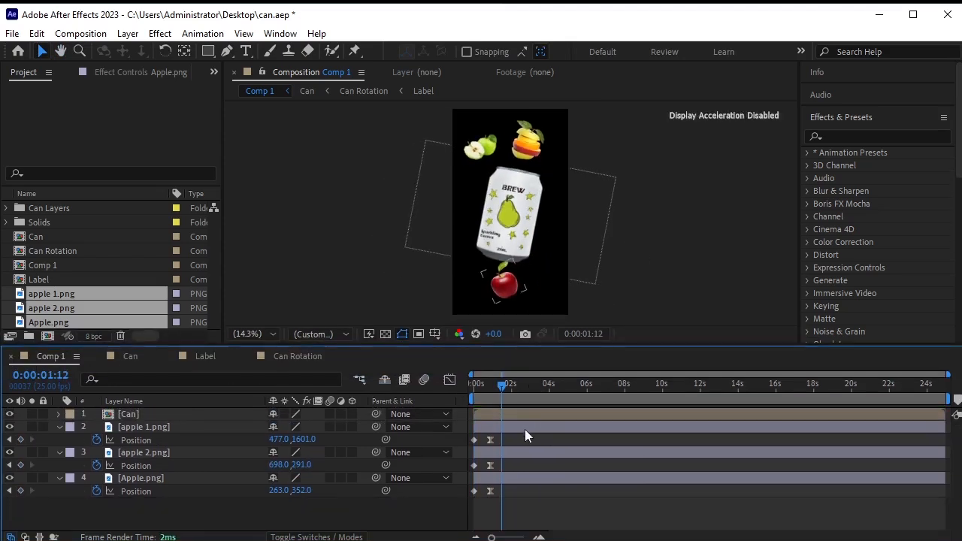
pyautogui.moveTo(516, 435); pyautogui.dragTo(465, 507)
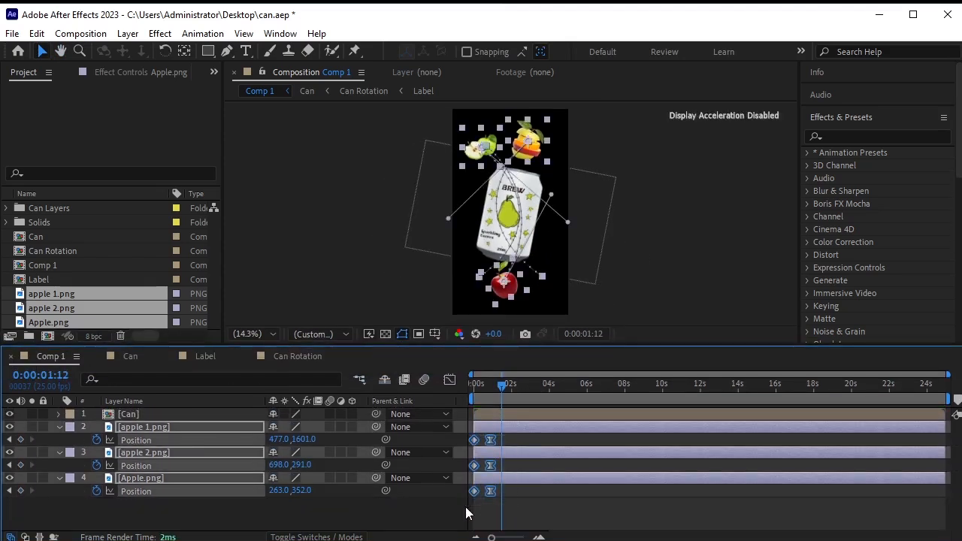
pyautogui.press('F9')
pyautogui.click(450, 380)
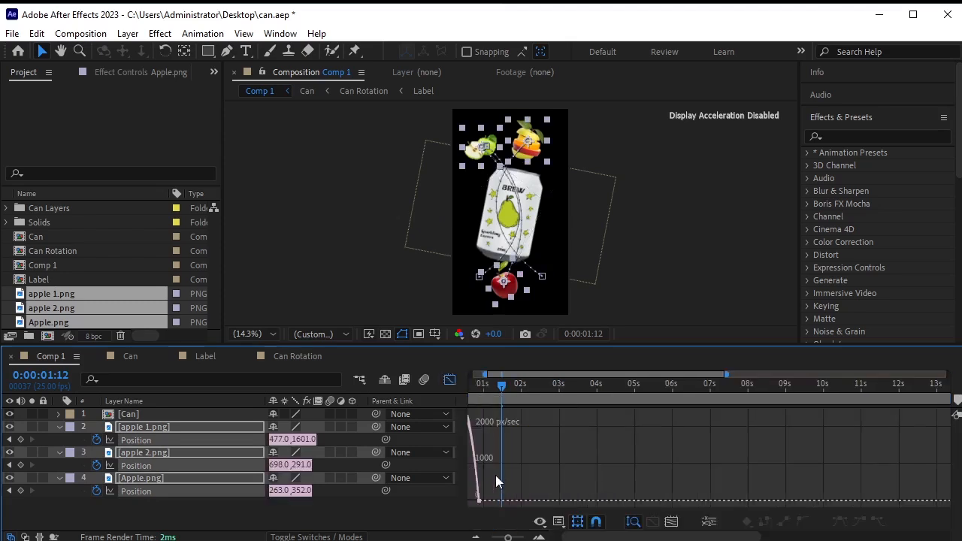
pyautogui.press('Home')
pyautogui.press('u')
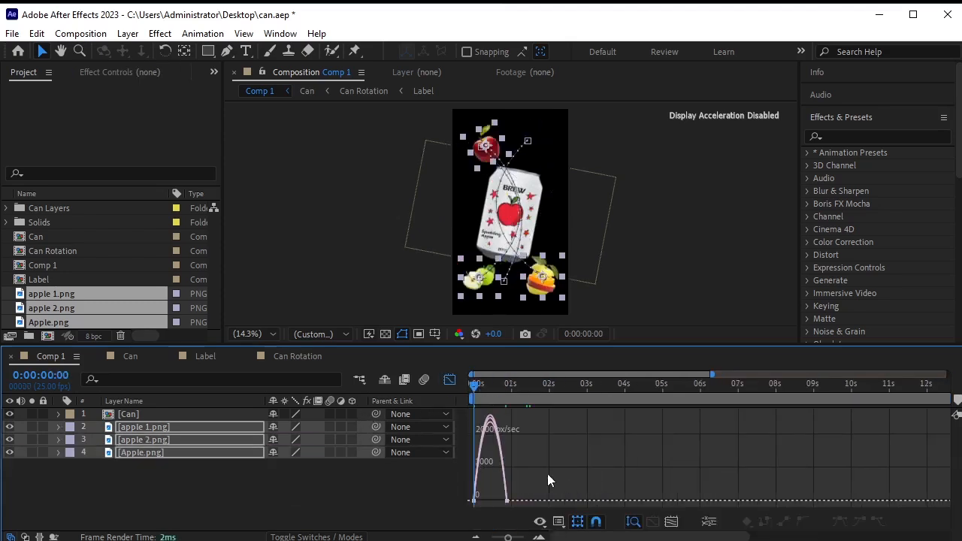
pyautogui.press('=')
pyautogui.moveTo(555, 497); pyautogui.dragTo(473, 506)
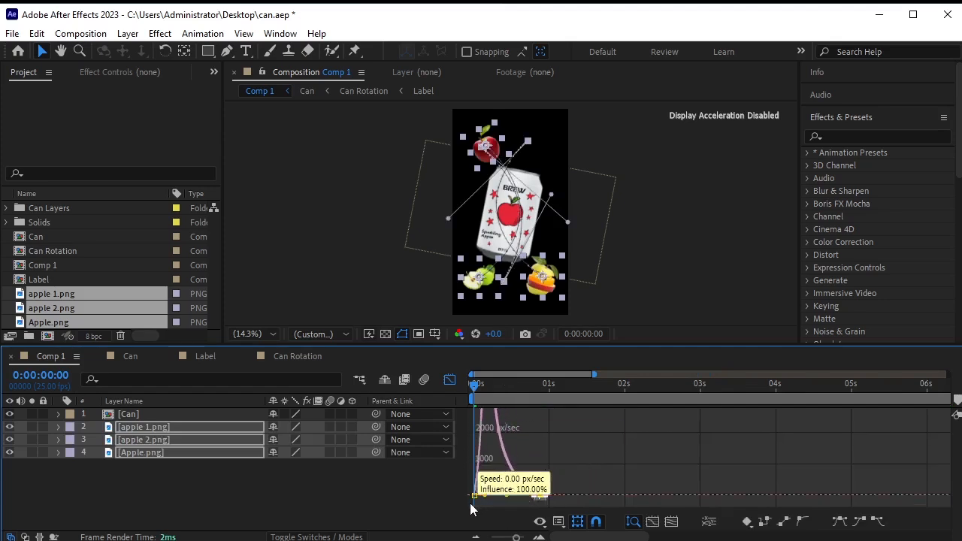
pyautogui.click(449, 380)
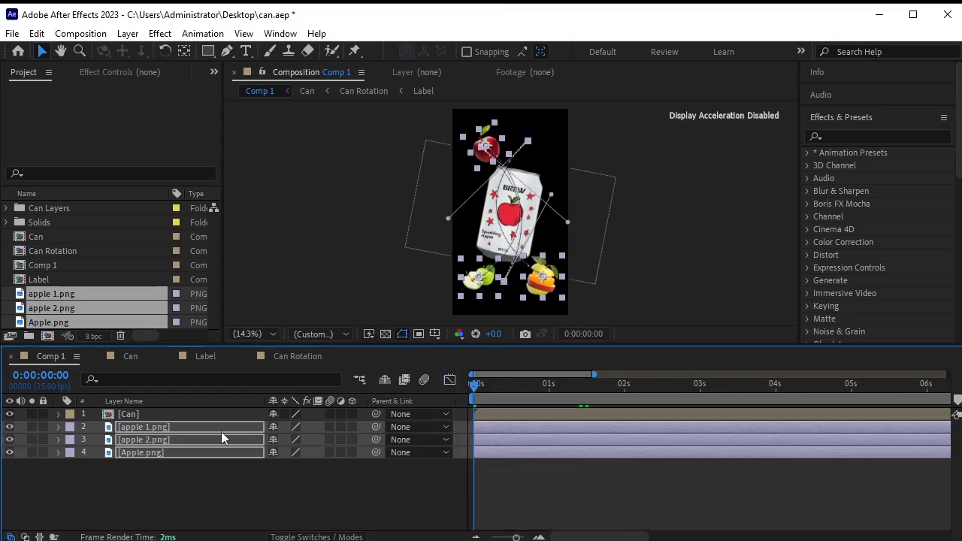
# Add starting Rotation keyframes to all three fruit layers, then move to 0:22.
pyautogui.press('u')
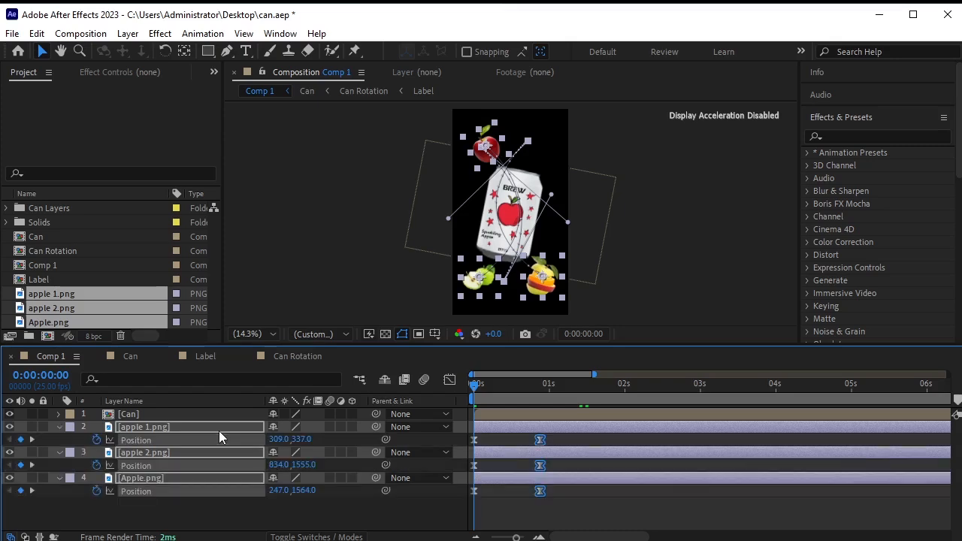
pyautogui.hotkey('shift', 'r')
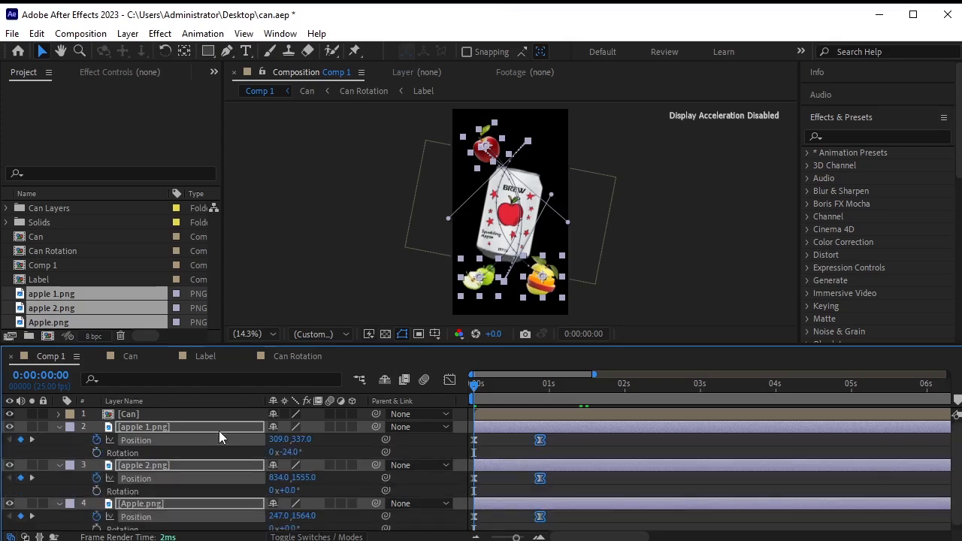
pyautogui.click(96, 452)
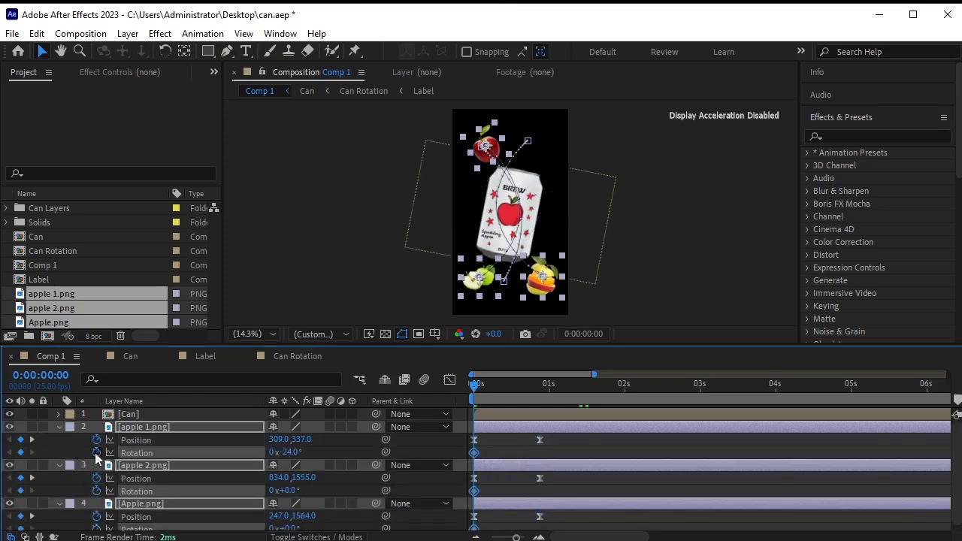
pyautogui.click(30, 440)
pyautogui.click(634, 263)
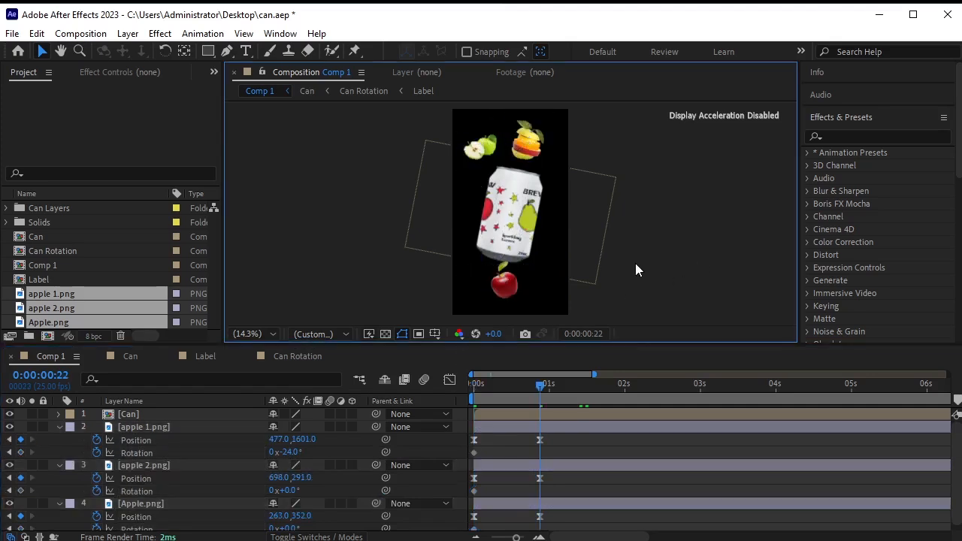
# Rotate apple 1 to 44°, apple 2 to -23° and Apple to -9° at 0:22, then preview.
pyautogui.click(221, 426)
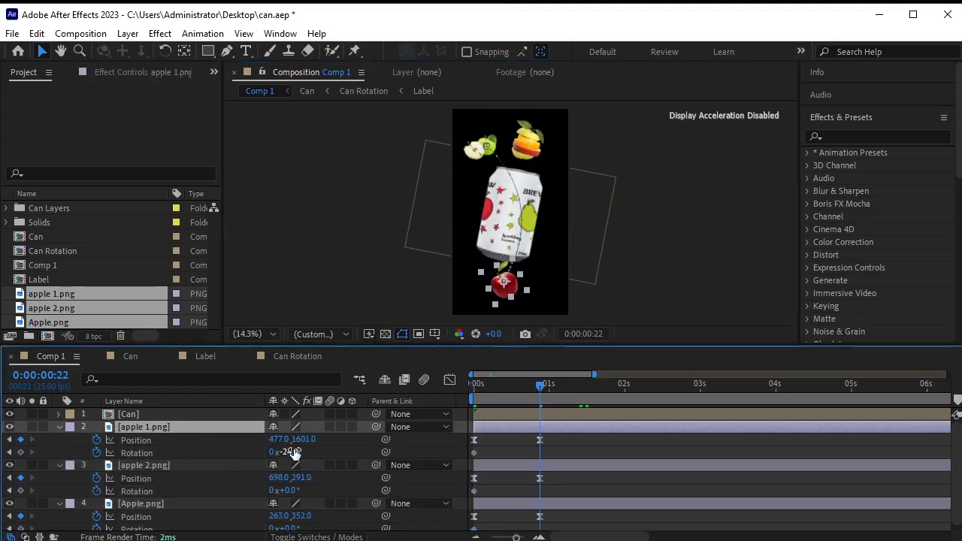
pyautogui.moveTo(297, 449); pyautogui.dragTo(330, 436)
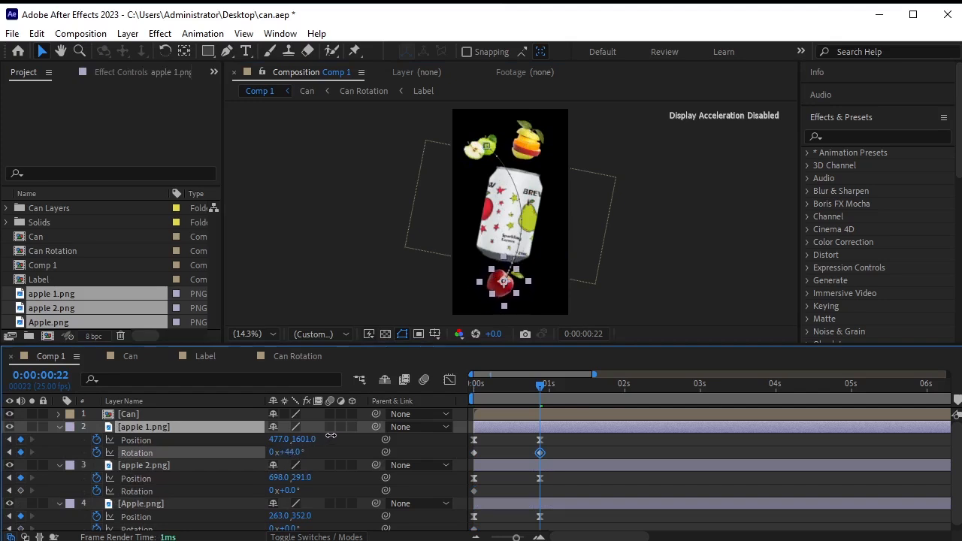
pyautogui.click(179, 464)
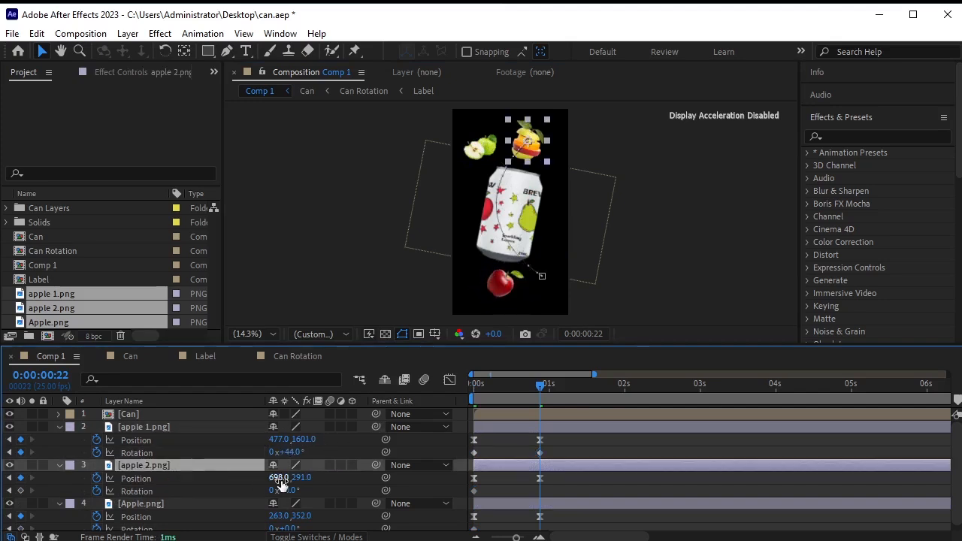
pyautogui.moveTo(293, 492); pyautogui.dragTo(264, 489)
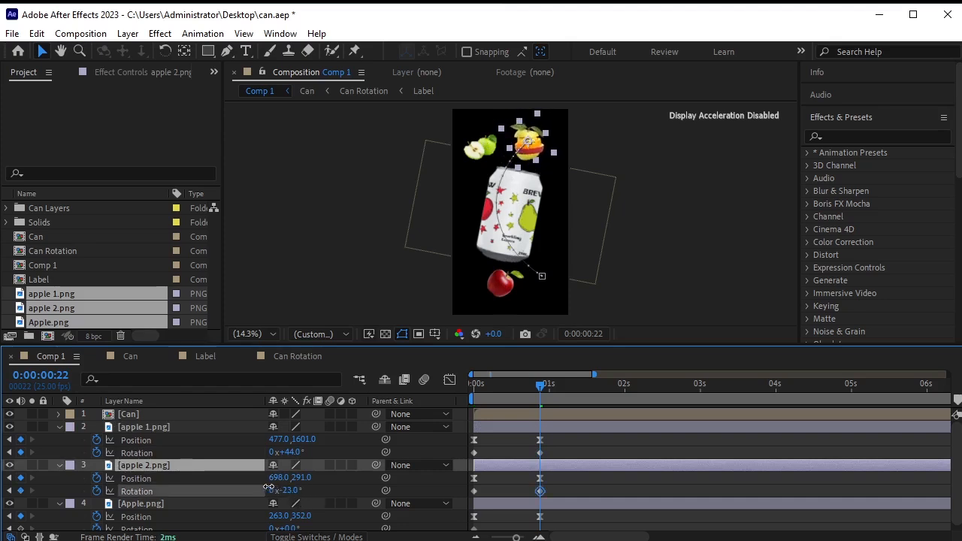
pyautogui.click(163, 510)
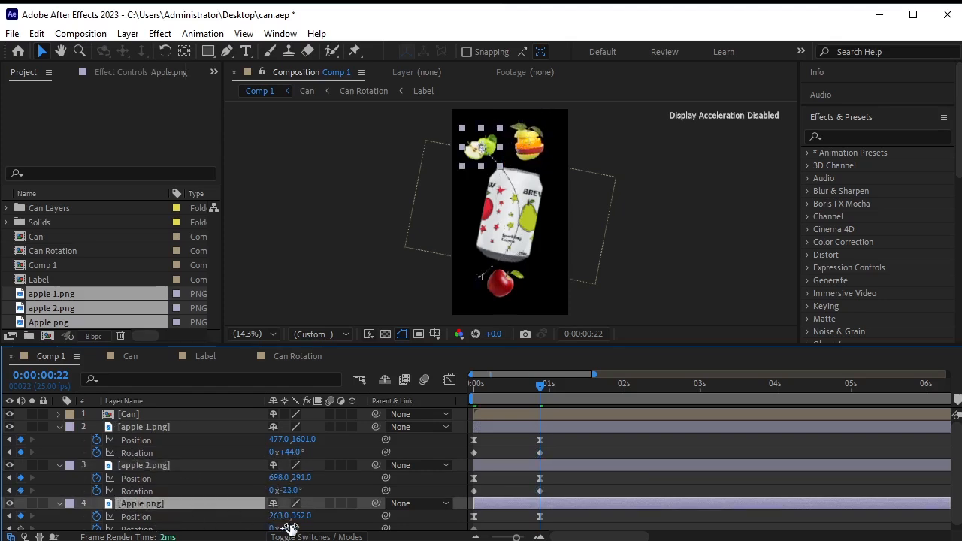
pyautogui.moveTo(285, 527)
pyautogui.mouseDown()
pyautogui.moveTo(308, 521)
pyautogui.moveTo(287, 530)
pyautogui.mouseUp()
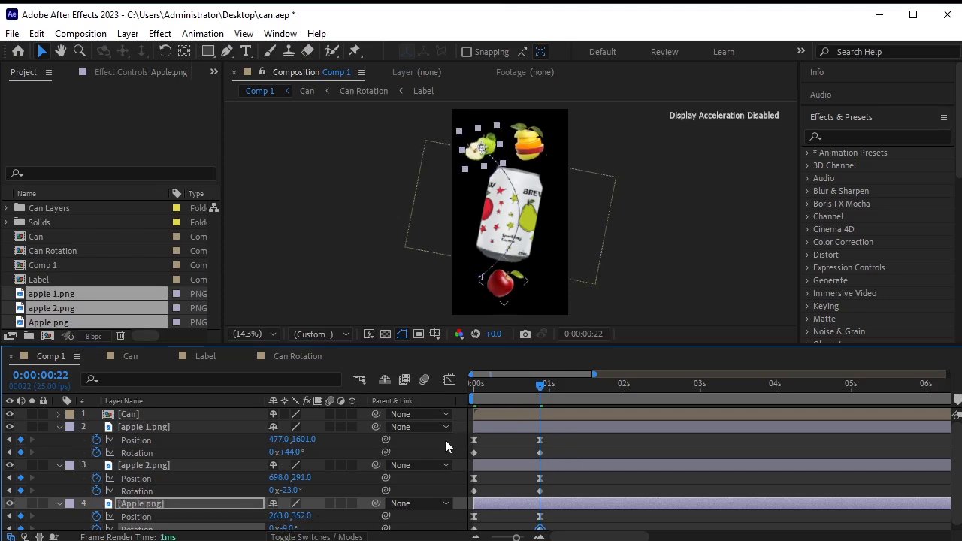
pyautogui.press('space')
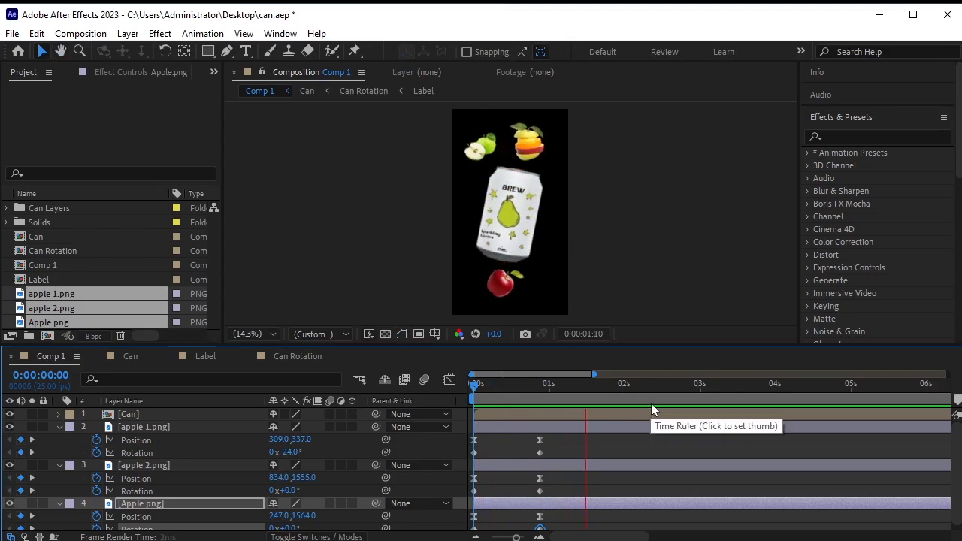
pyautogui.click(601, 398)
# Shift the three apple layers' Position and Rotation keyframes about 0.9 s later, starting near 0:00:00:22.
pyautogui.press('Home')
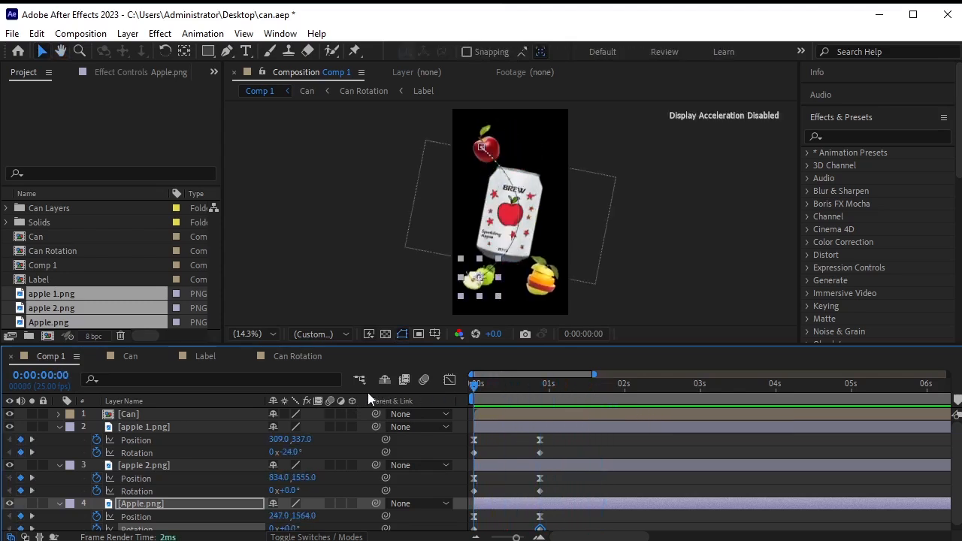
pyautogui.moveTo(563, 426); pyautogui.dragTo(473, 529)
pyautogui.moveTo(474, 378); pyautogui.dragTo(542, 378)
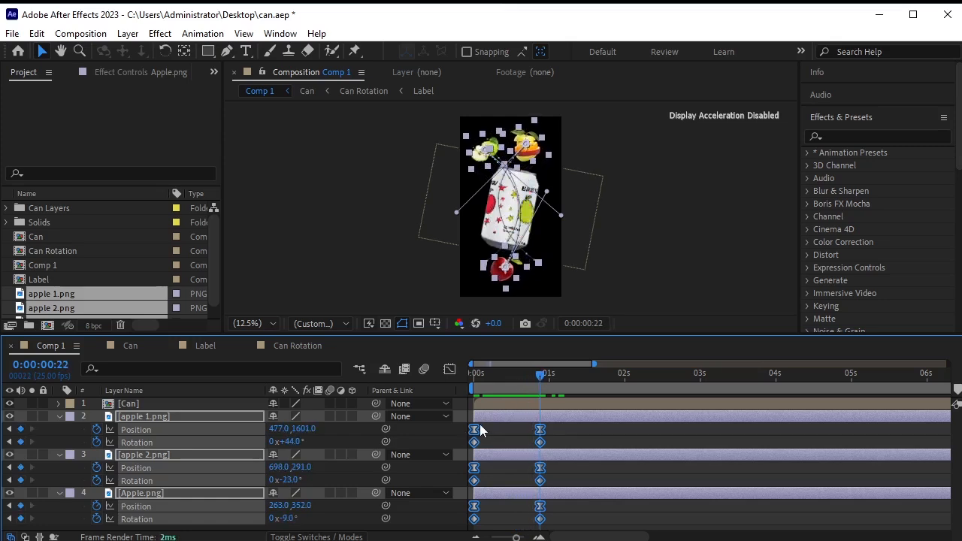
pyautogui.moveTo(477, 435); pyautogui.dragTo(540, 439)
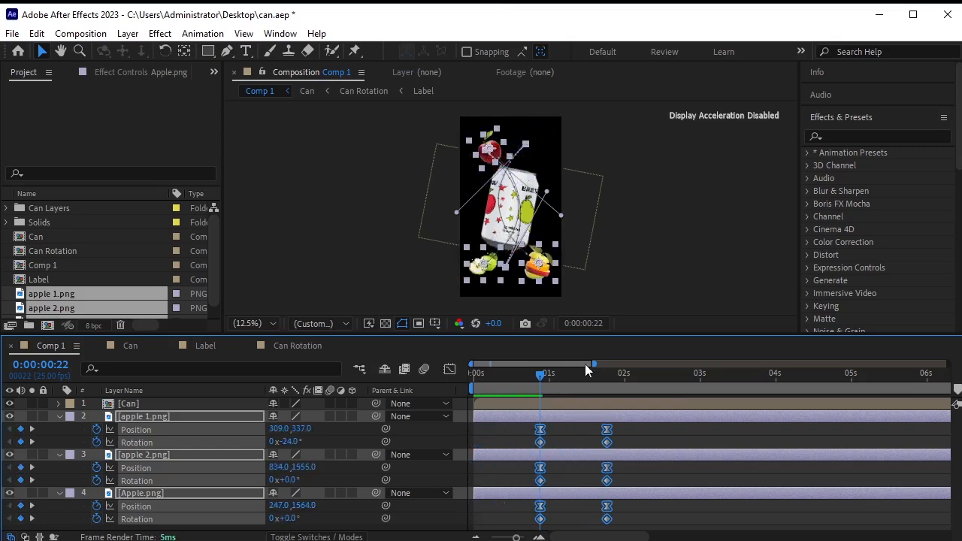
pyautogui.click(631, 291)
pyautogui.moveTo(541, 377); pyautogui.dragTo(473, 391)
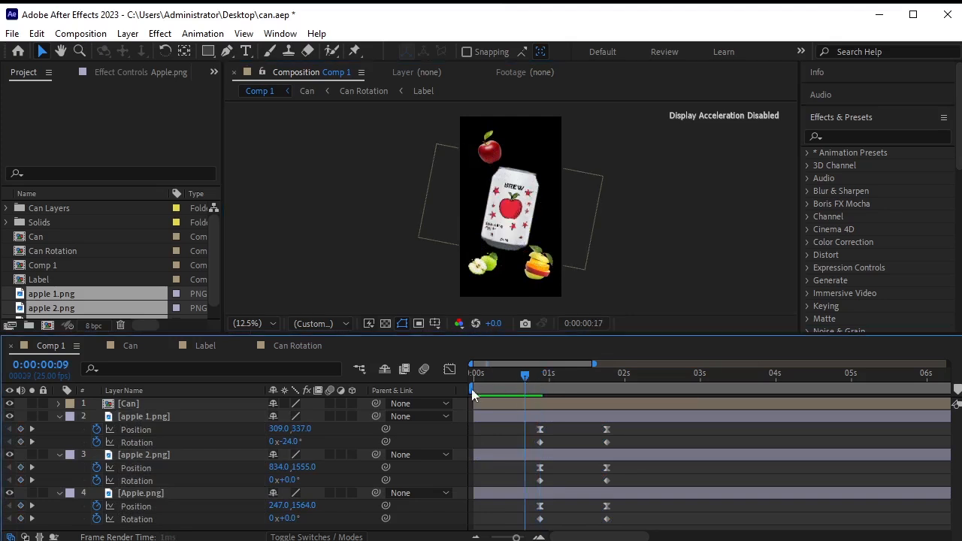
# Nudge the apple keyframes one frame earlier so the fruits fly in between 0:00:00:22 and 0:00:01:17.
pyautogui.press('space')
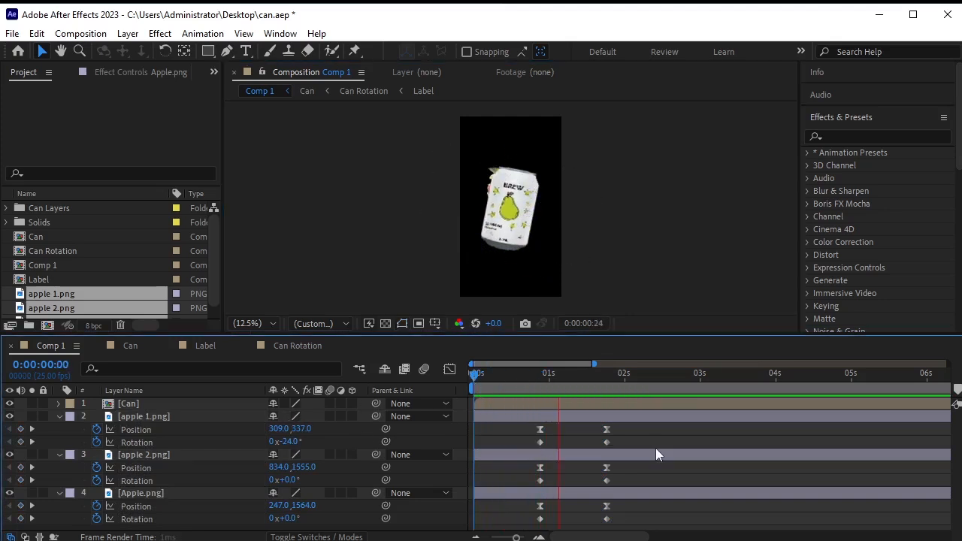
pyautogui.press('space')
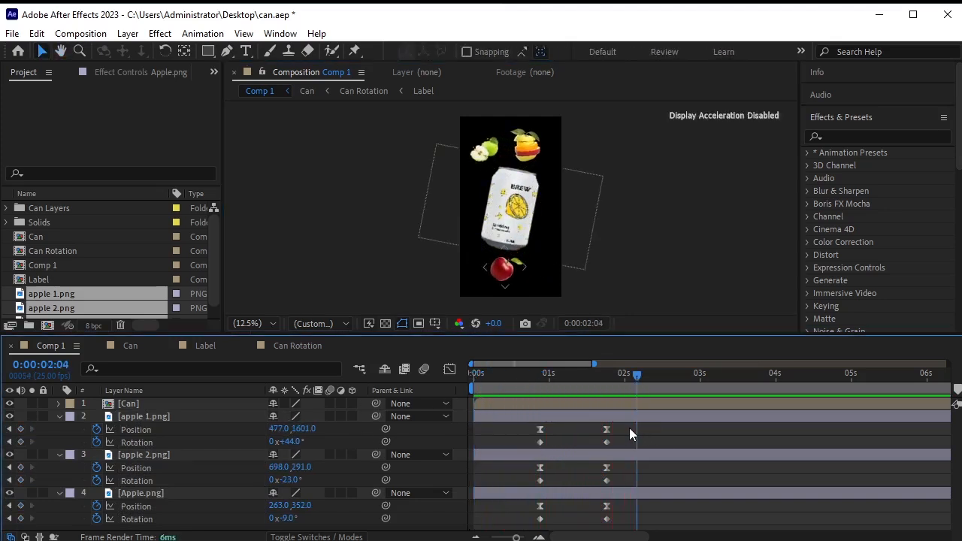
pyautogui.moveTo(634, 380); pyautogui.dragTo(528, 394)
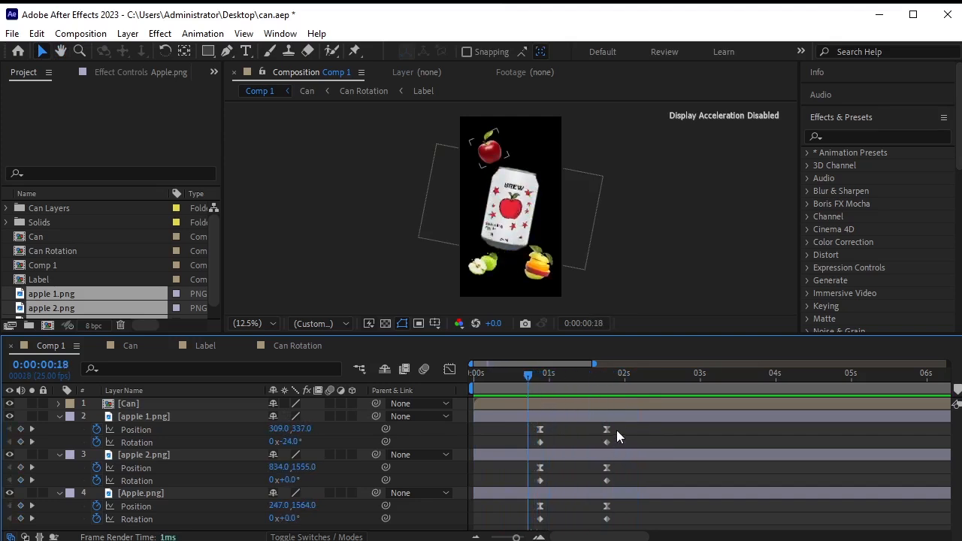
pyautogui.moveTo(616, 424); pyautogui.dragTo(532, 524)
pyautogui.moveTo(517, 377); pyautogui.dragTo(450, 390)
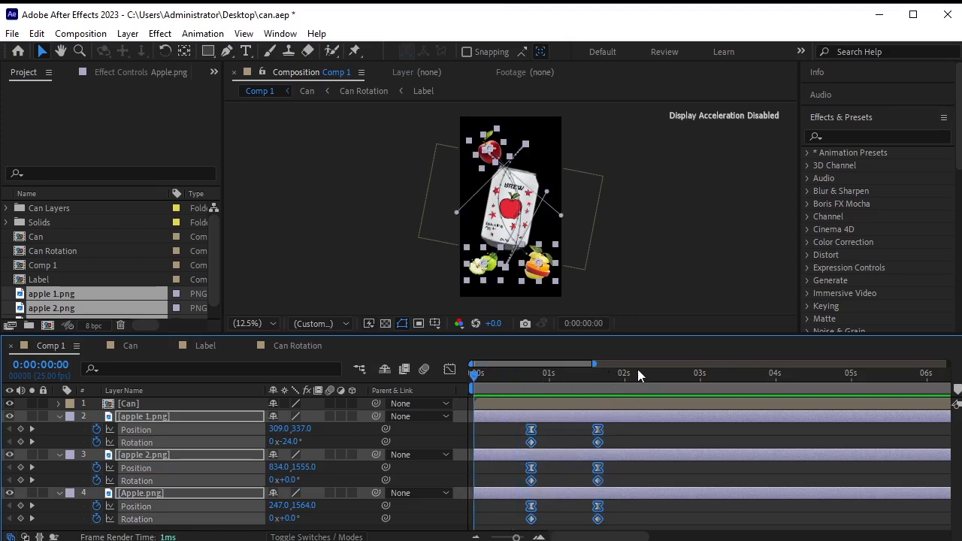
pyautogui.press('space')
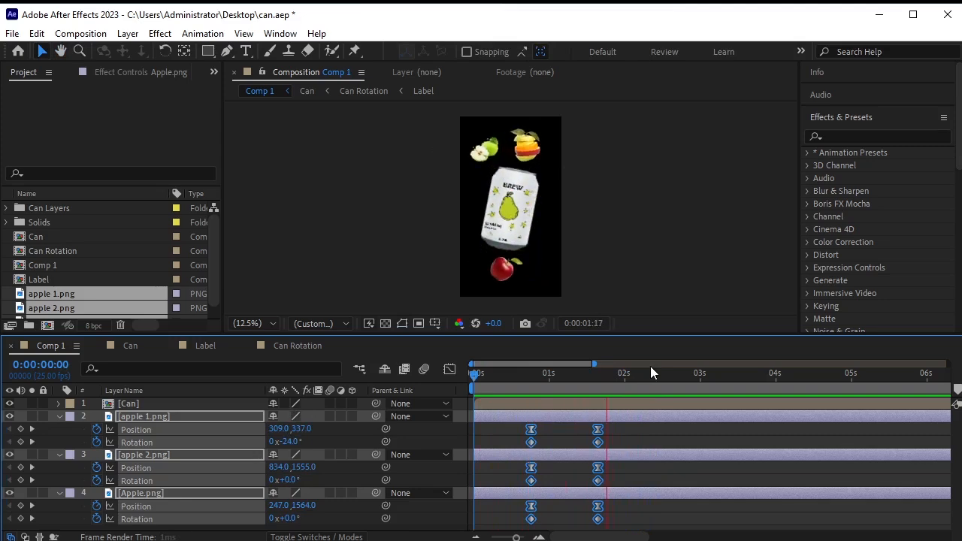
pyautogui.moveTo(679, 368); pyautogui.dragTo(628, 399)
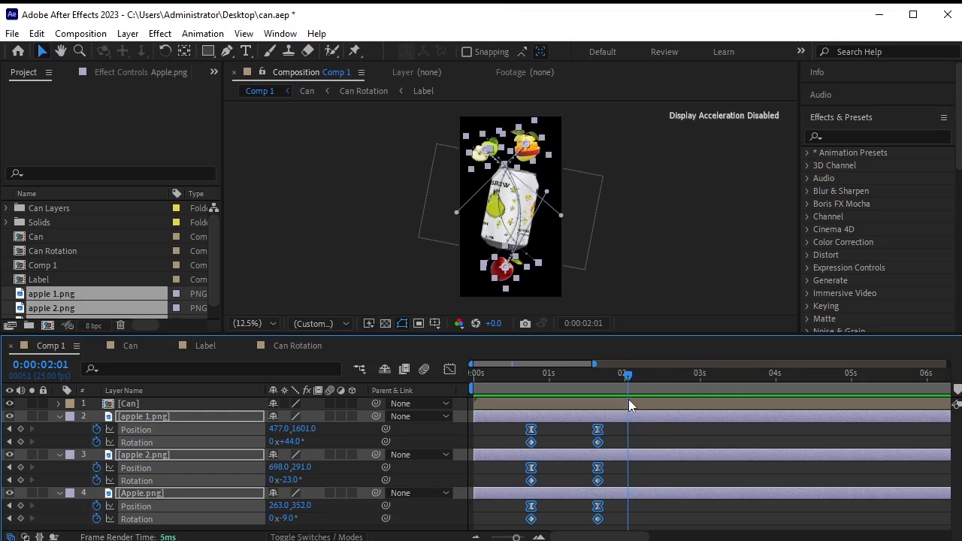
pyautogui.click(527, 420)
pyautogui.press('space')
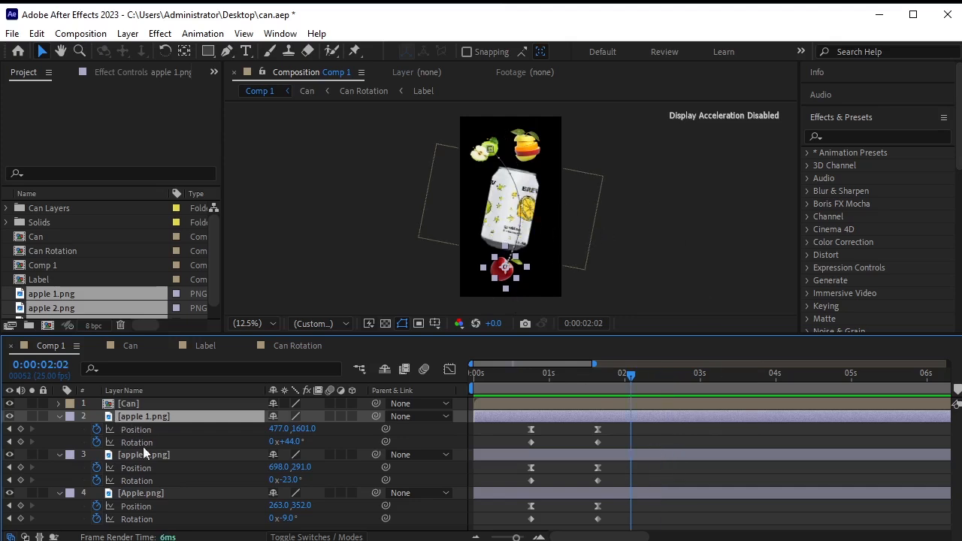
# Keyframe all apples at 0:00:02:02, then move red apple top right, orange bottom left, green apple bottom right.
pyautogui.keyDown('shift'); pyautogui.click(149, 490); pyautogui.keyUp('shift')
pyautogui.click(20, 429)
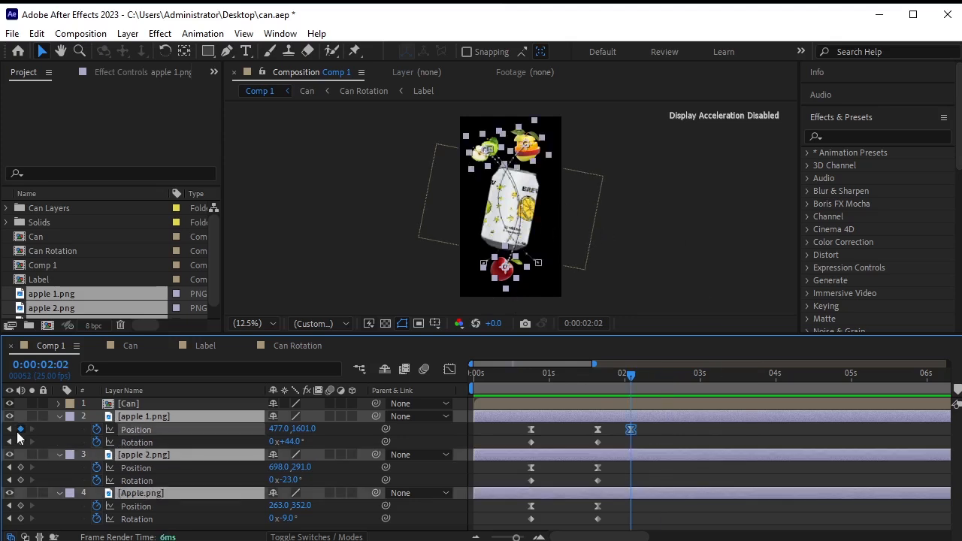
pyautogui.click(20, 442)
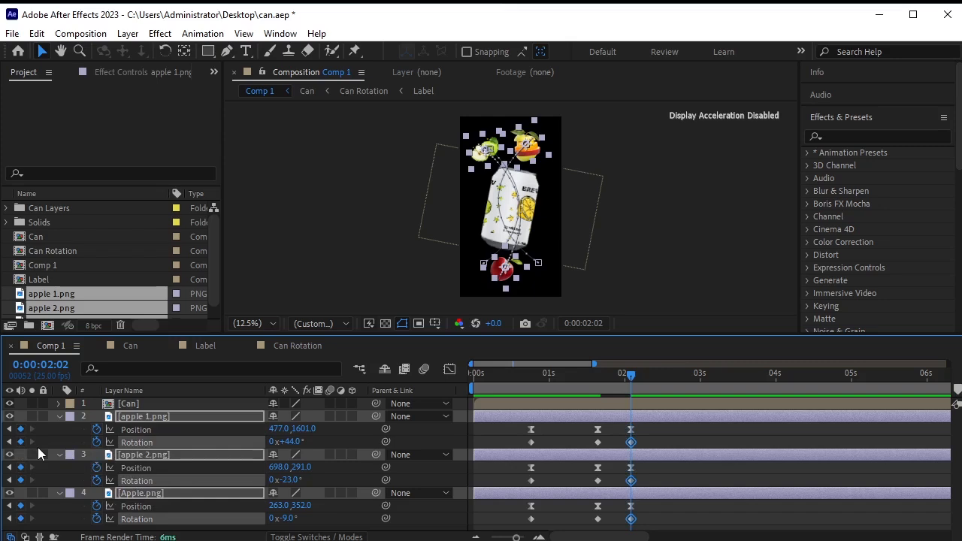
pyautogui.click(499, 271)
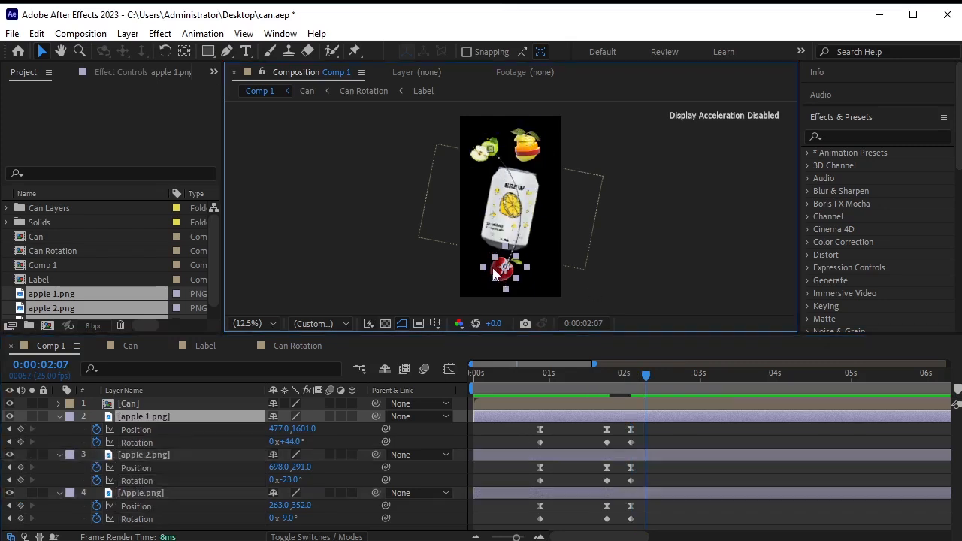
pyautogui.moveTo(495, 275); pyautogui.dragTo(532, 153)
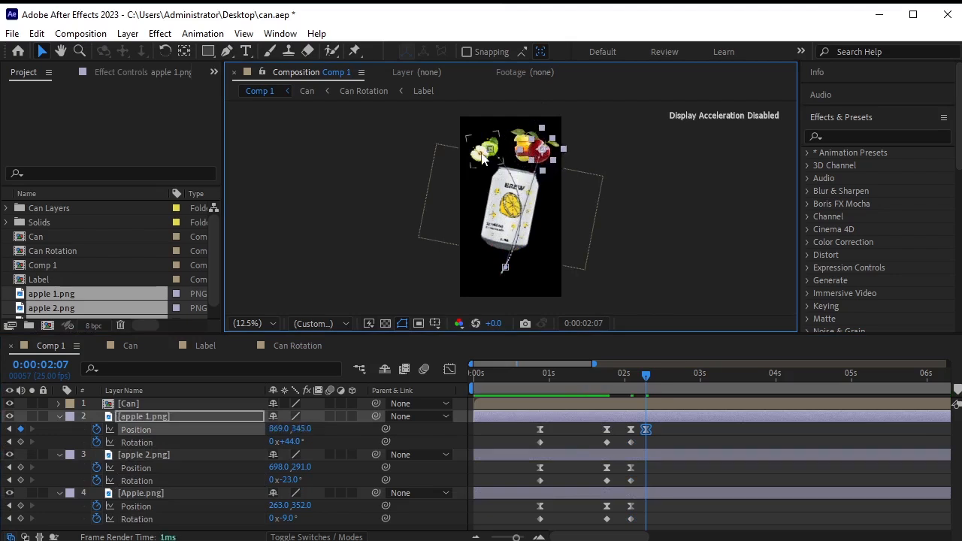
pyautogui.moveTo(526, 135); pyautogui.dragTo(479, 263)
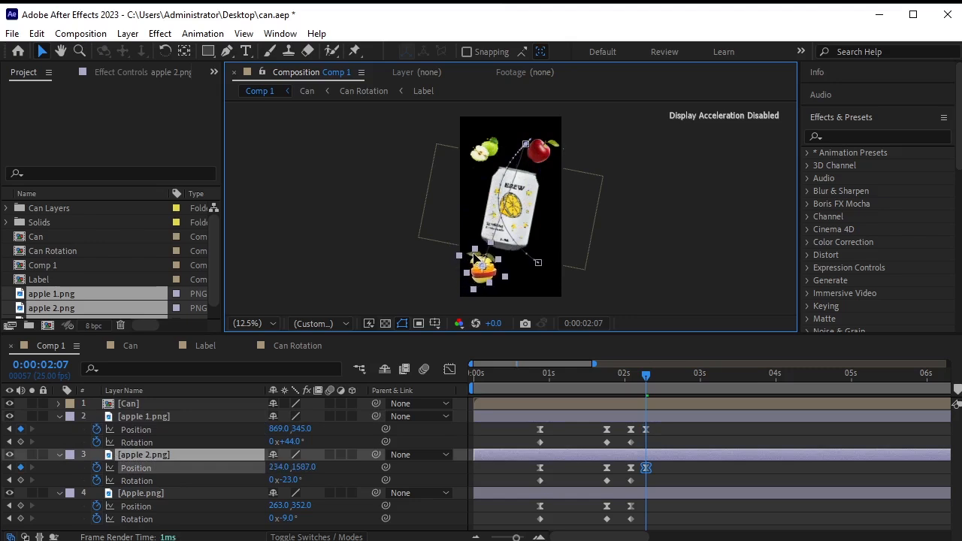
pyautogui.moveTo(490, 147); pyautogui.dragTo(527, 272)
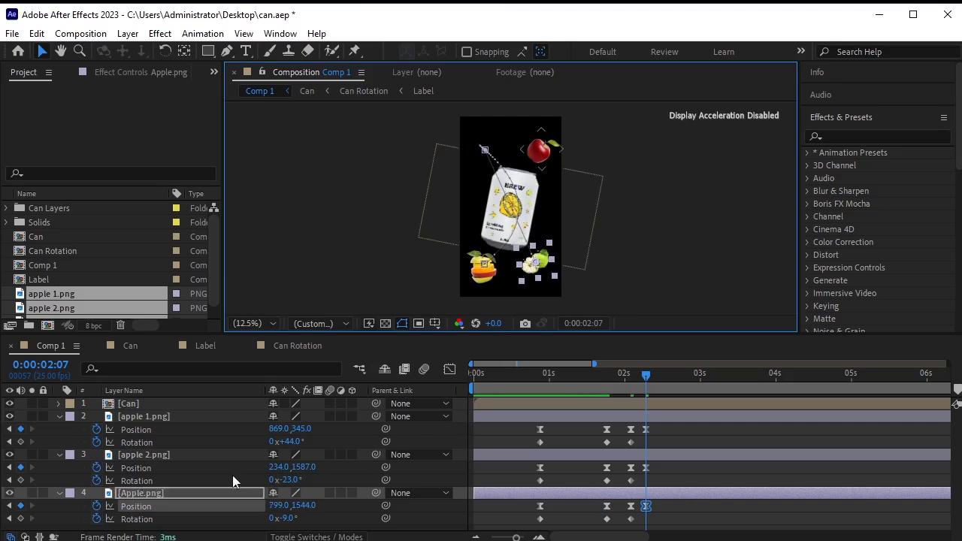
# Rotate the red apple to -2°, the orange to -28° and the green apple to +12°.
pyautogui.click(216, 420)
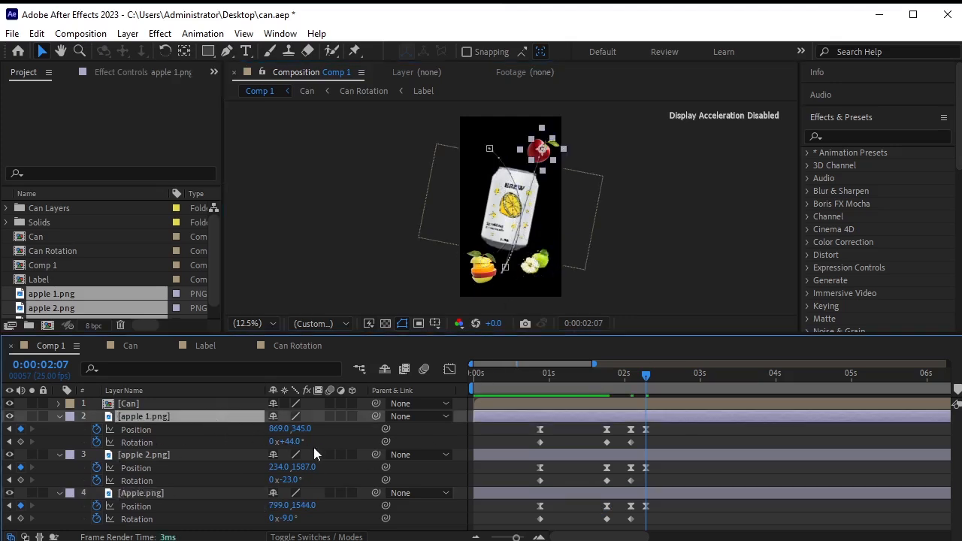
pyautogui.moveTo(292, 442); pyautogui.dragTo(256, 444)
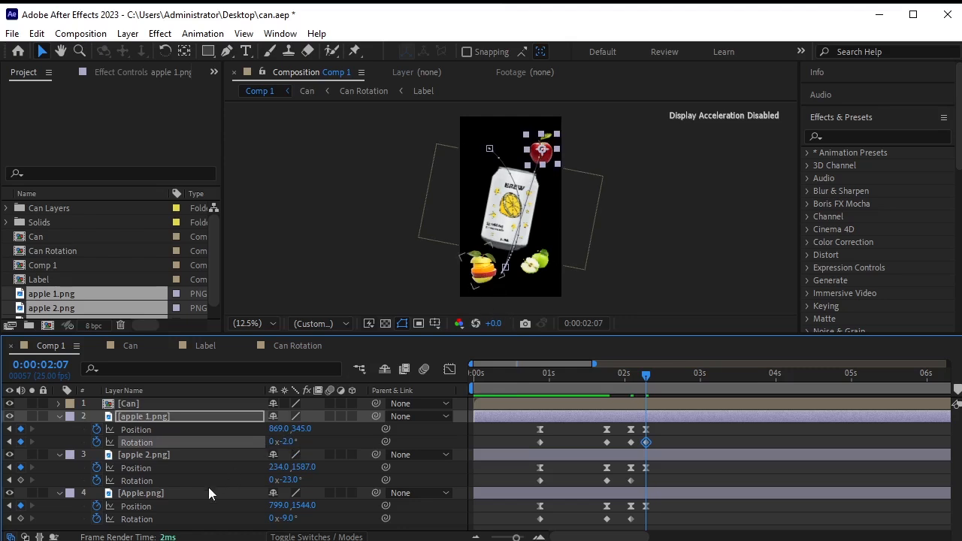
pyautogui.click(196, 454)
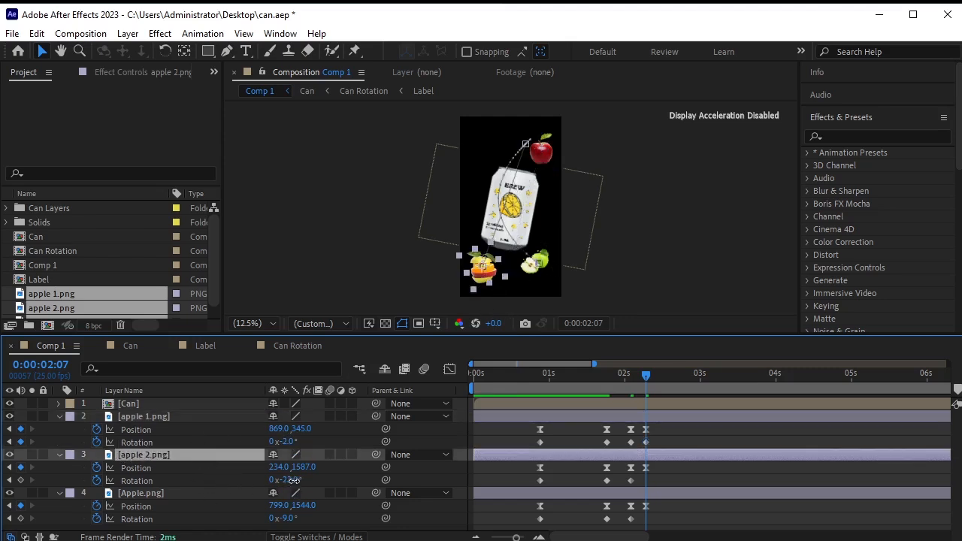
pyautogui.moveTo(292, 480); pyautogui.dragTo(284, 481)
pyautogui.click(248, 495)
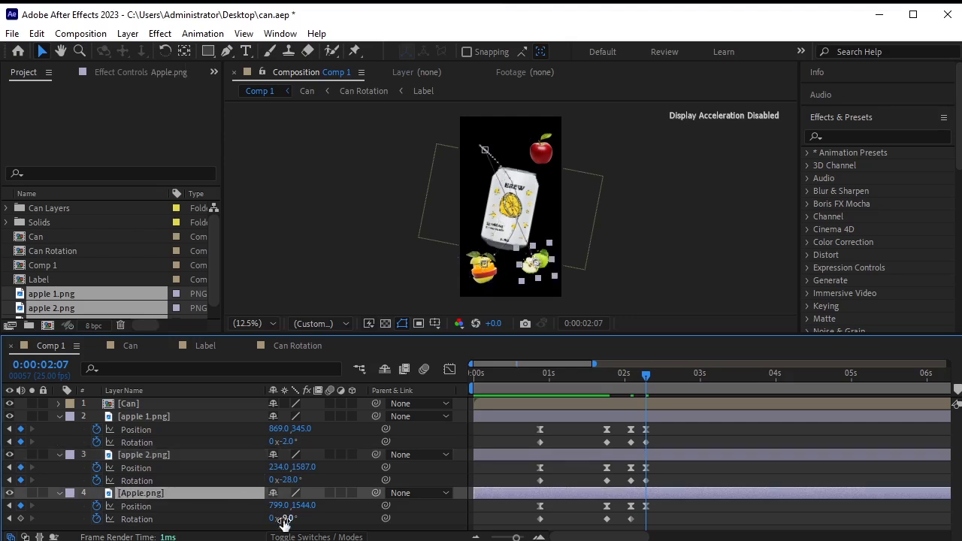
pyautogui.moveTo(290, 518); pyautogui.dragTo(298, 521)
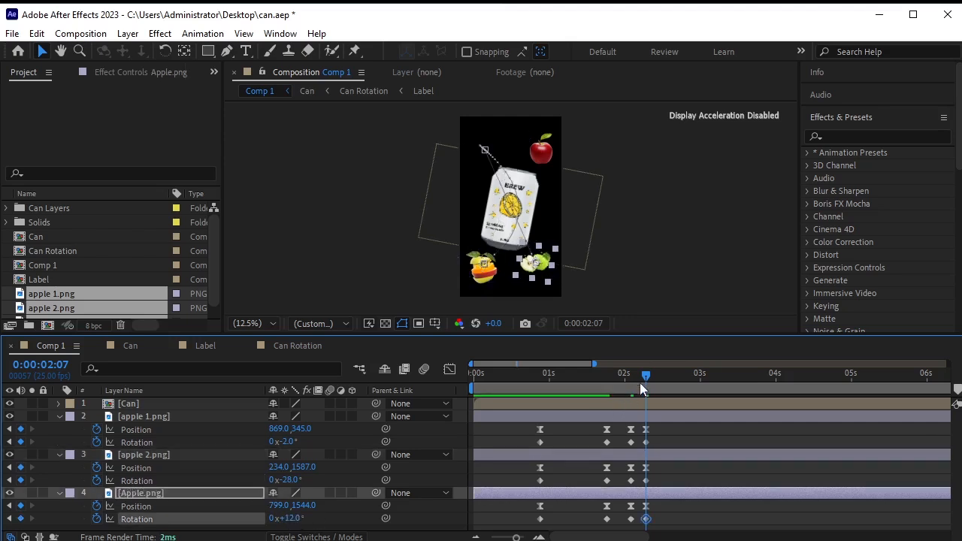
pyautogui.press('space')
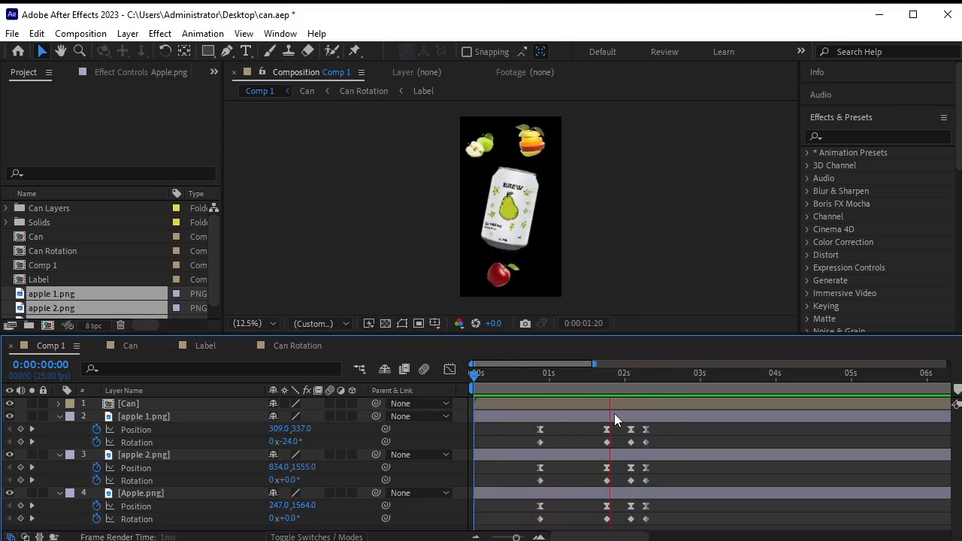
# Move the fruits' final Position and Rotation keyframes later to about 0:00:02:19.
pyautogui.press('space')
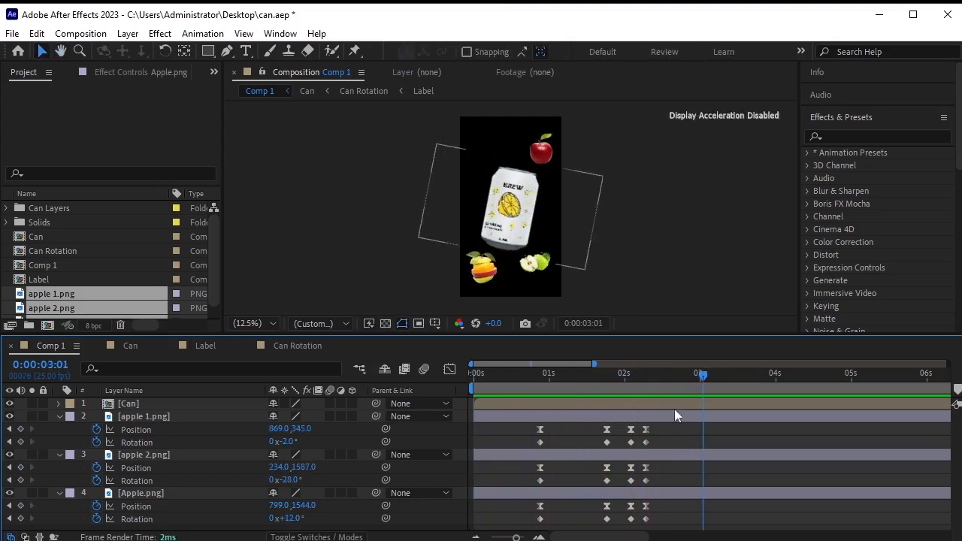
pyautogui.moveTo(659, 430); pyautogui.dragTo(680, 524)
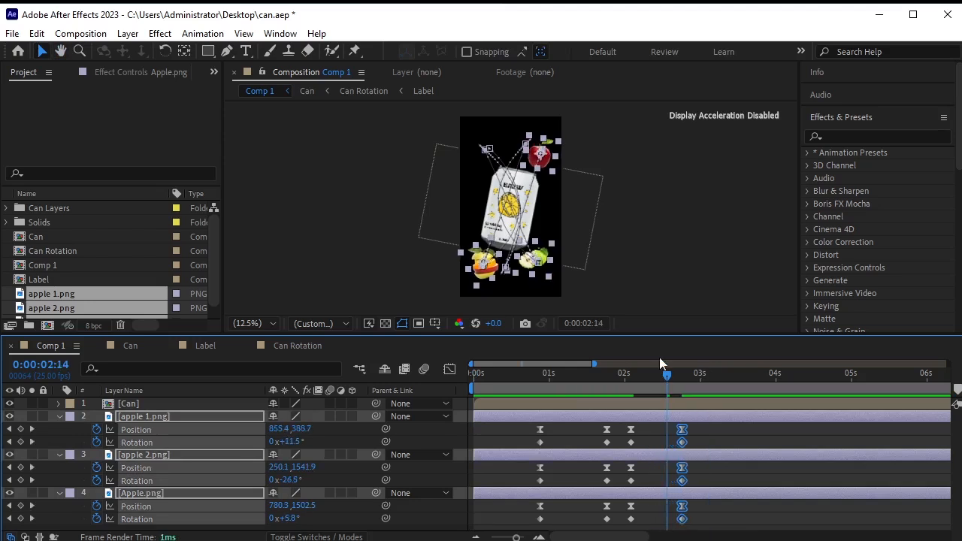
pyautogui.moveTo(643, 380); pyautogui.dragTo(540, 408)
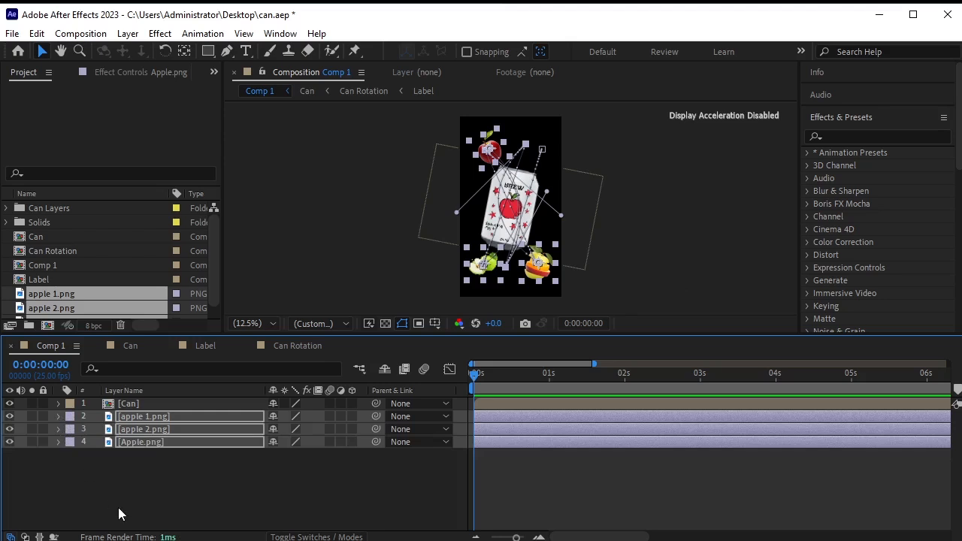
pyautogui.click(124, 509)
pyautogui.press('space')
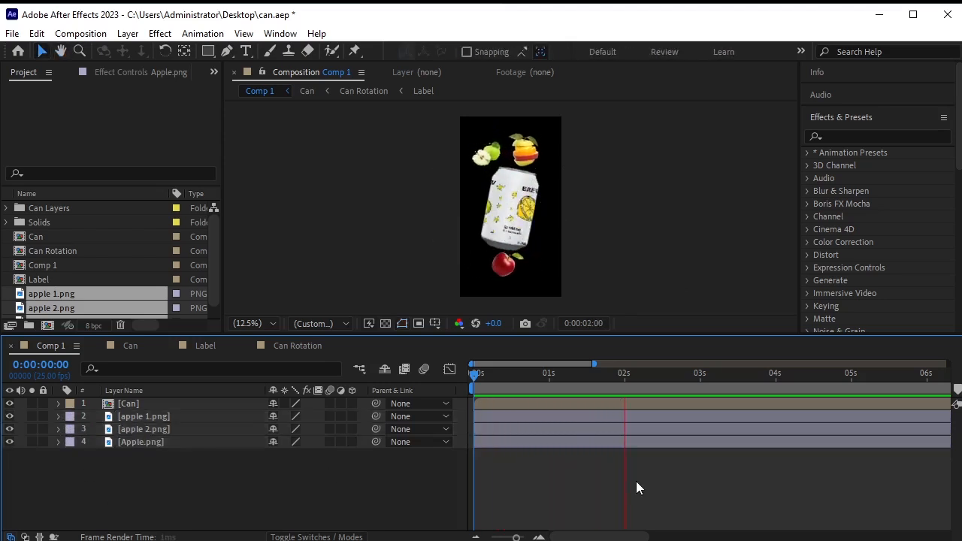
pyautogui.press('space')
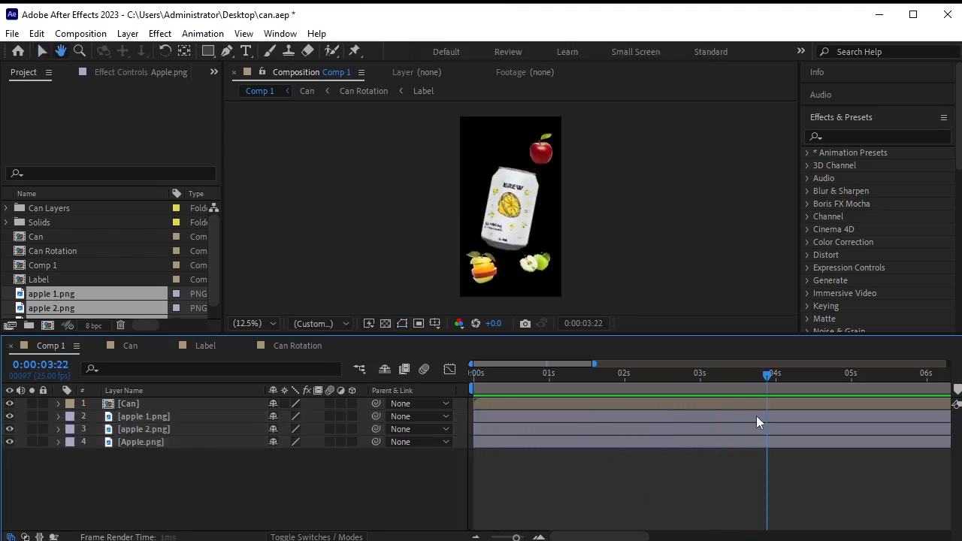
pyautogui.moveTo(766, 374); pyautogui.dragTo(433, 386)
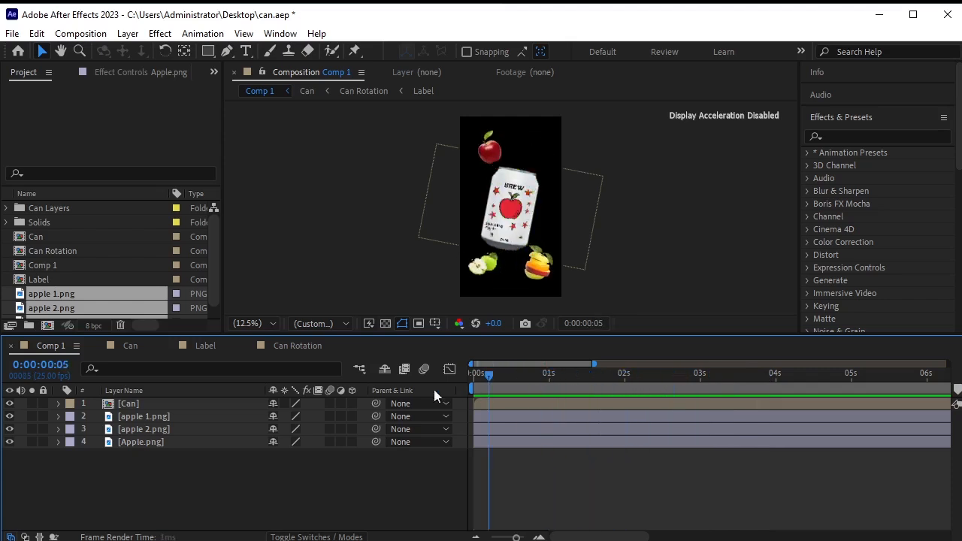
# Precompose apple 1.png, apple 2.png and Apple.png into a new comp 'Apple elements' and open it.
pyautogui.click(161, 417)
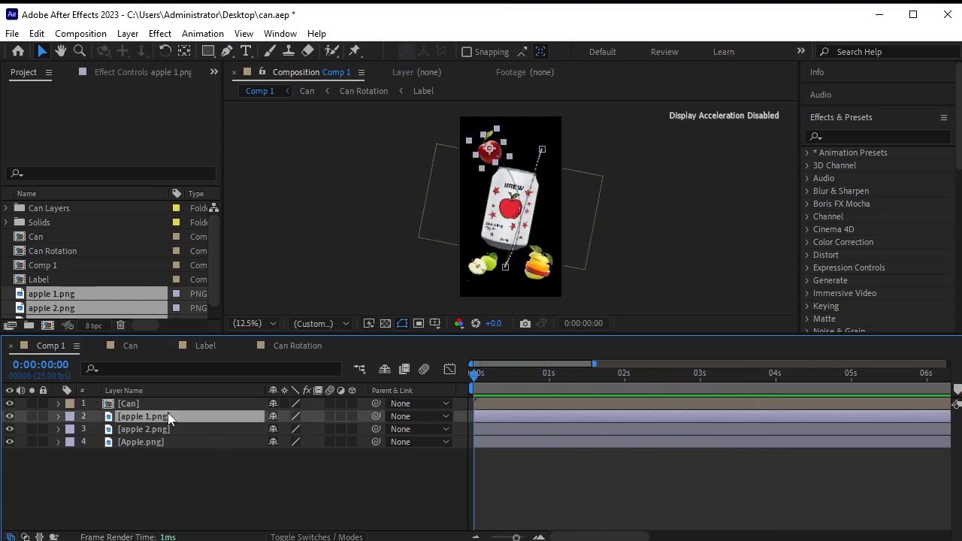
pyautogui.keyDown('shift'); pyautogui.click(166, 440); pyautogui.keyUp('shift')
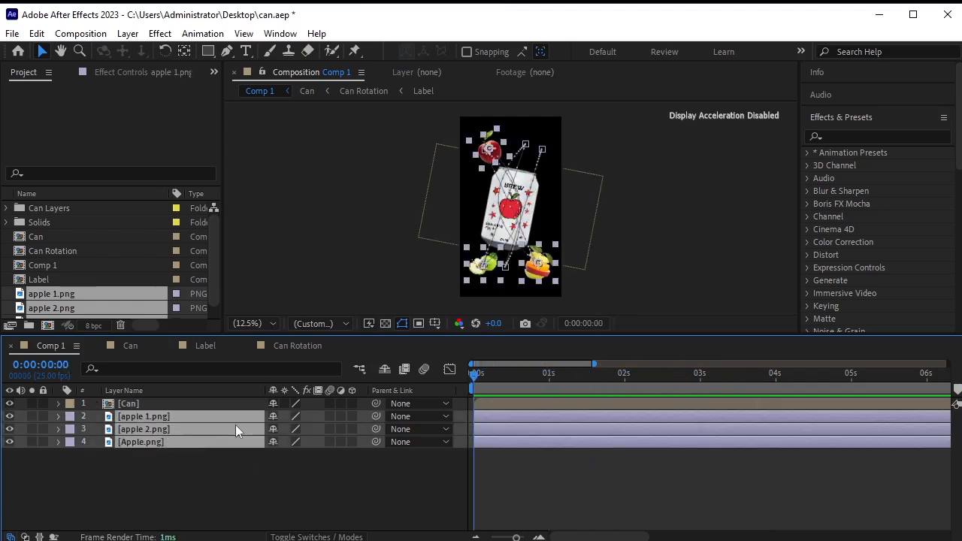
pyautogui.hotkey('ctrl', 'shift', 'c')
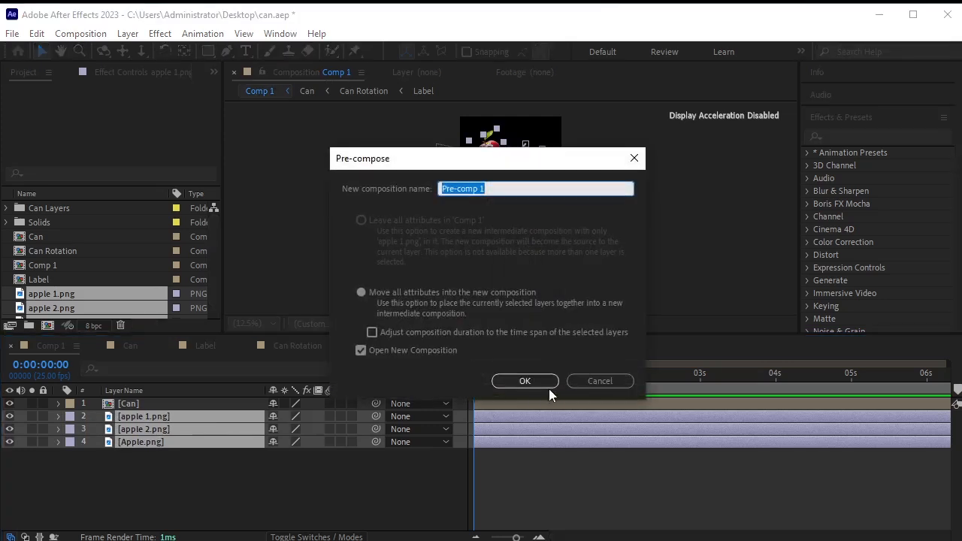
pyautogui.write('AS')
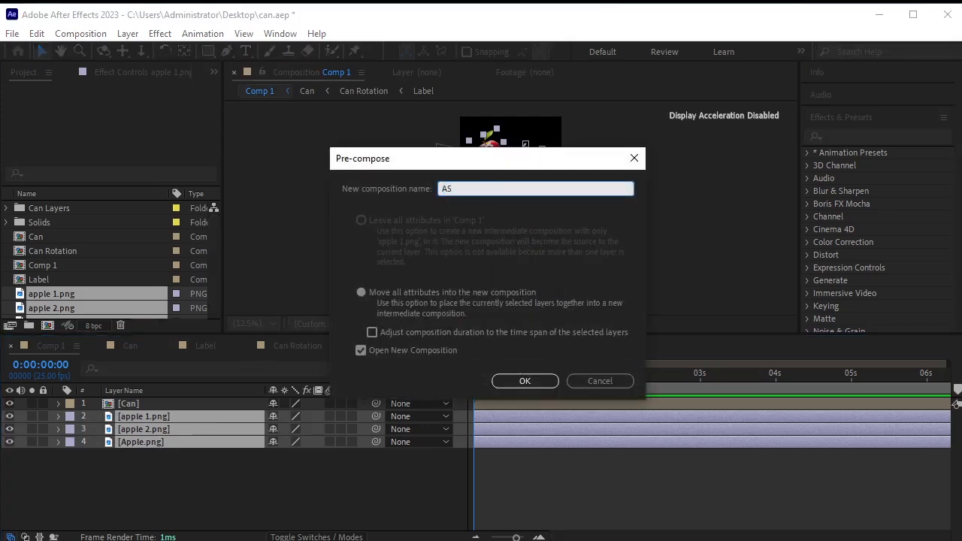
pyautogui.write('ple elements')
pyautogui.press('Return')
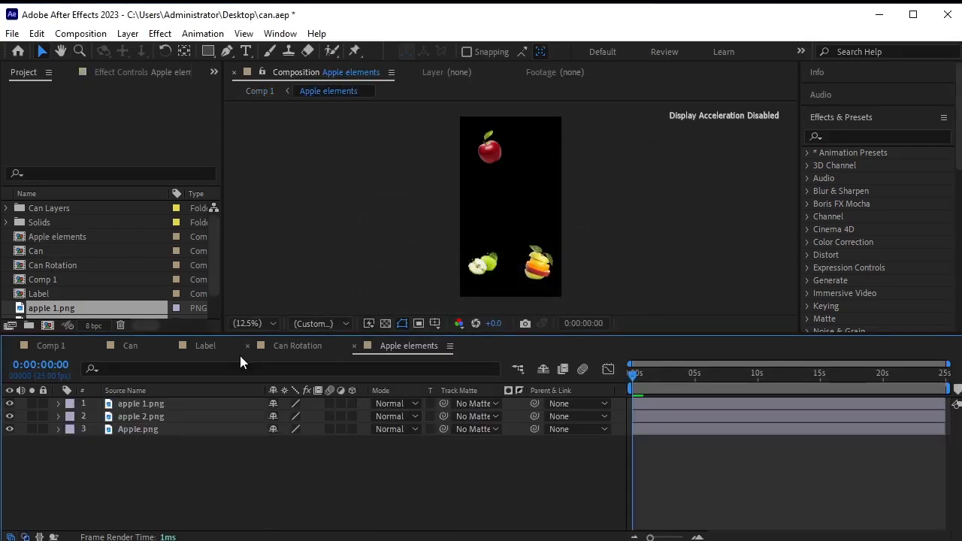
# In Comp 1, apply the Wiggle - position preset to the Can layer.
pyautogui.click(131, 347)
pyautogui.click(50, 345)
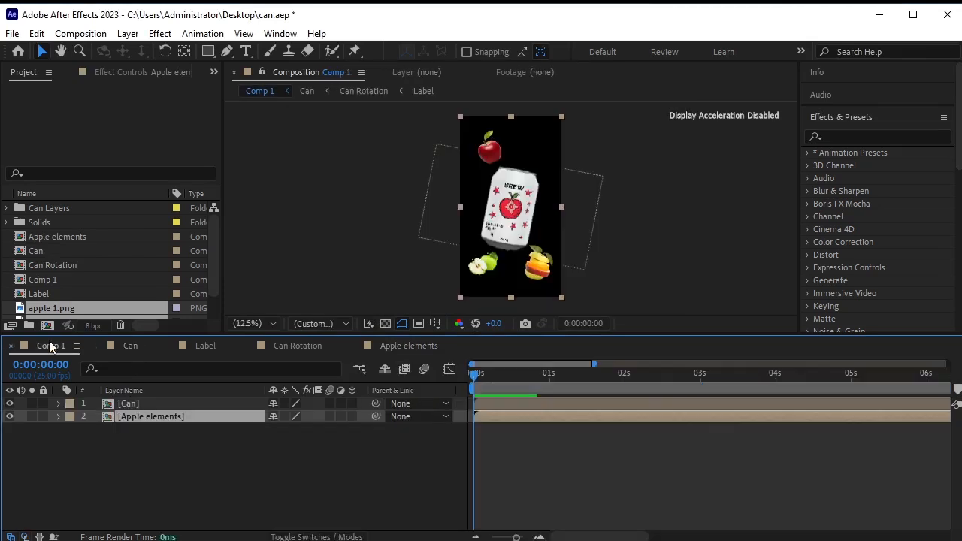
pyautogui.click(178, 435)
pyautogui.click(162, 403)
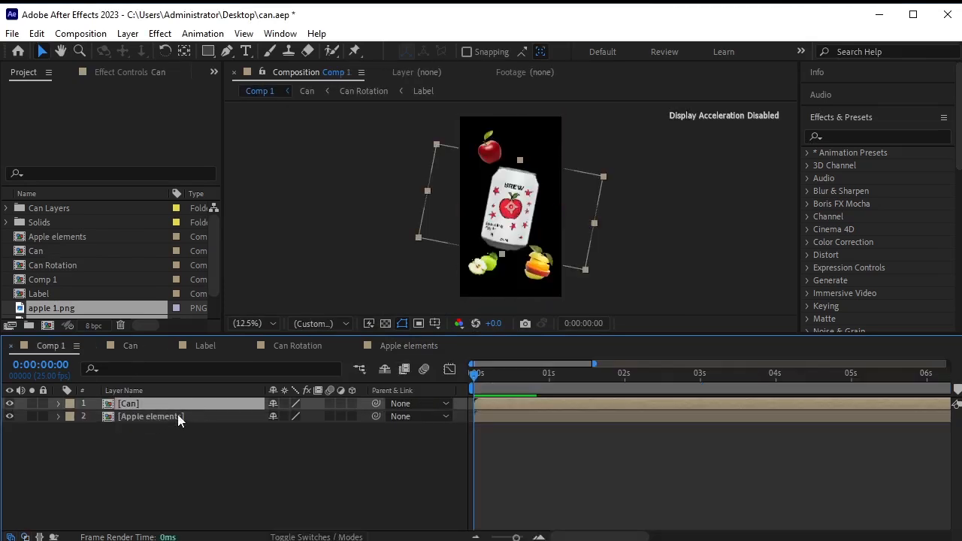
pyautogui.click(838, 139)
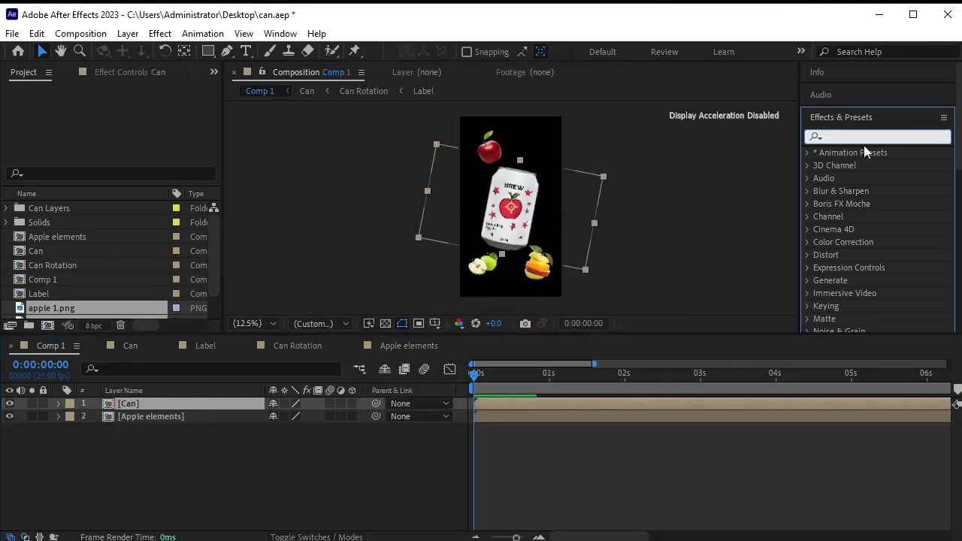
pyautogui.write('wi')
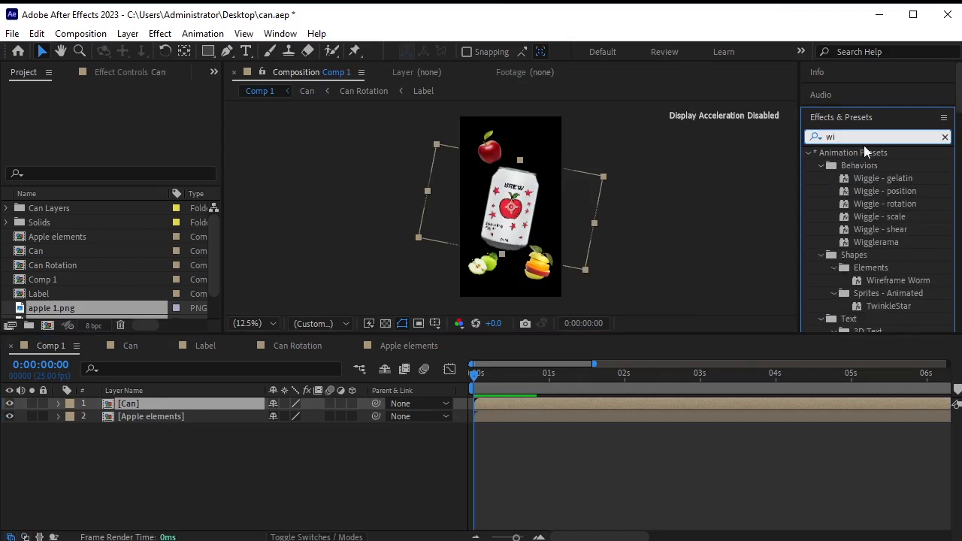
pyautogui.write('ggle')
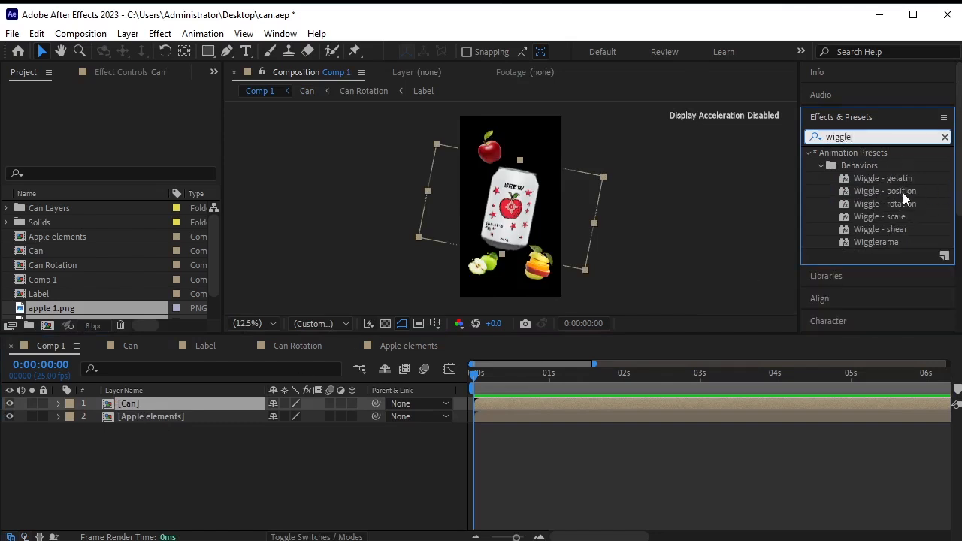
pyautogui.doubleClick(902, 192)
# Set the position wiggle Speed to 0.5 and Amount to 50, then preview.
pyautogui.click(130, 119)
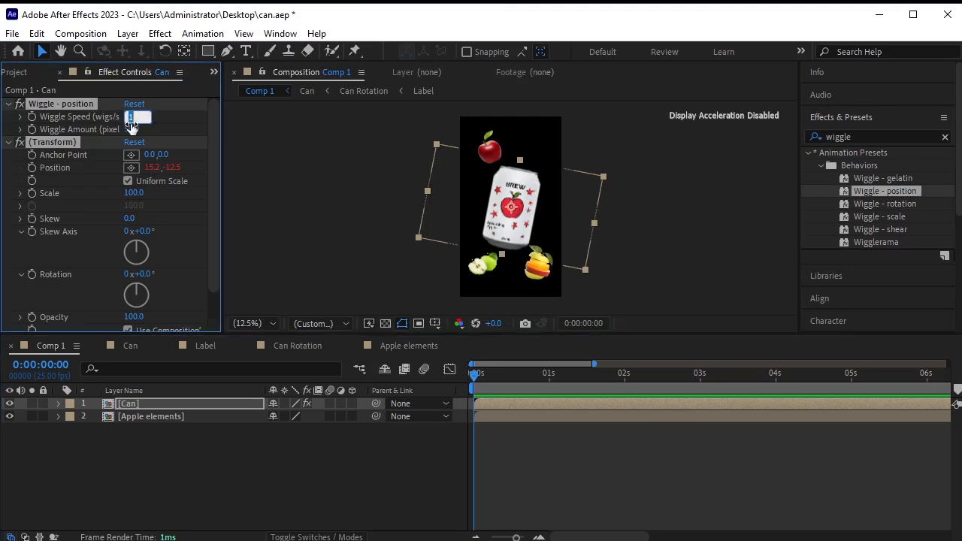
pyautogui.write('0.5')
pyautogui.press('Return')
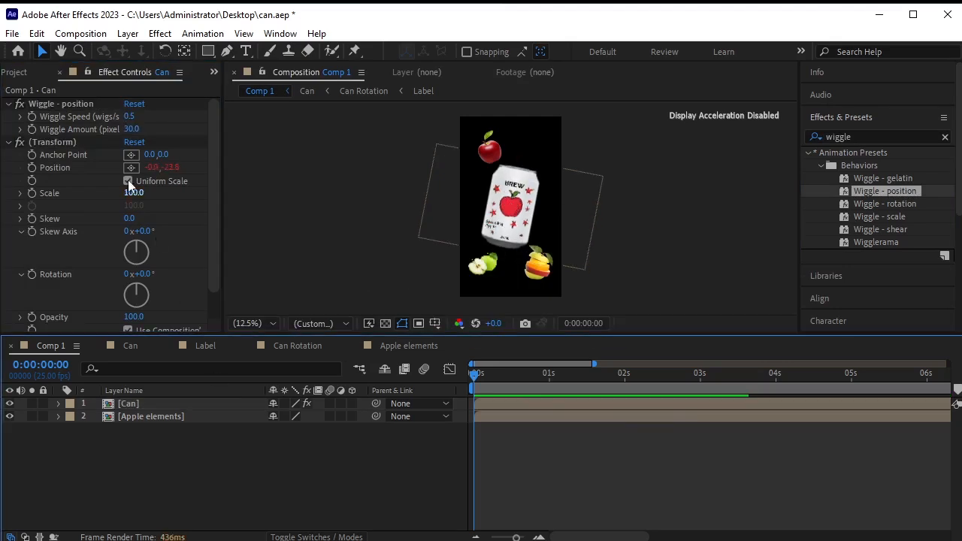
pyautogui.click(132, 129)
pyautogui.write('50')
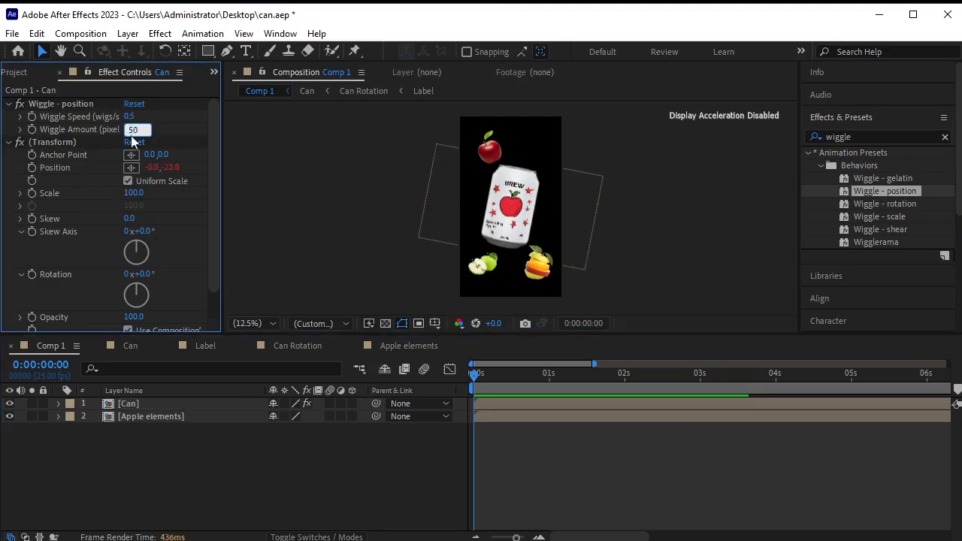
pyautogui.press('Return')
pyautogui.press('space')
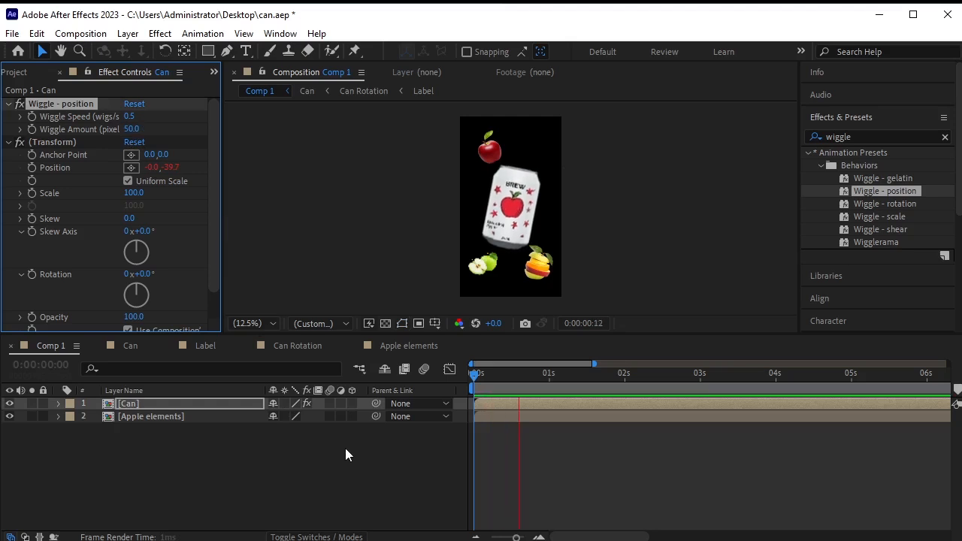
pyautogui.press('space')
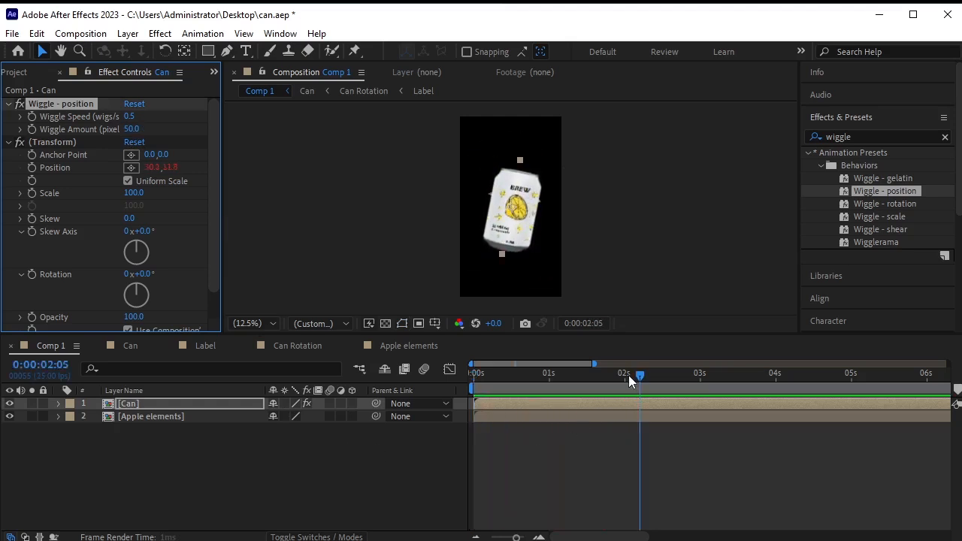
pyautogui.moveTo(628, 375); pyautogui.dragTo(474, 375)
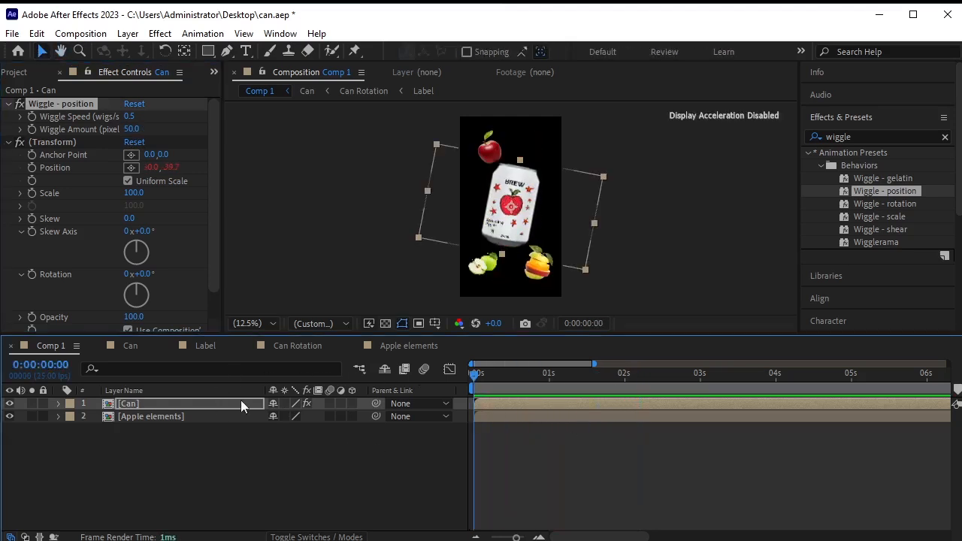
# Apply the Wiggle - rotation preset to Can with Wiggle Speed 0.3 and preview it.
pyautogui.doubleClick(897, 203)
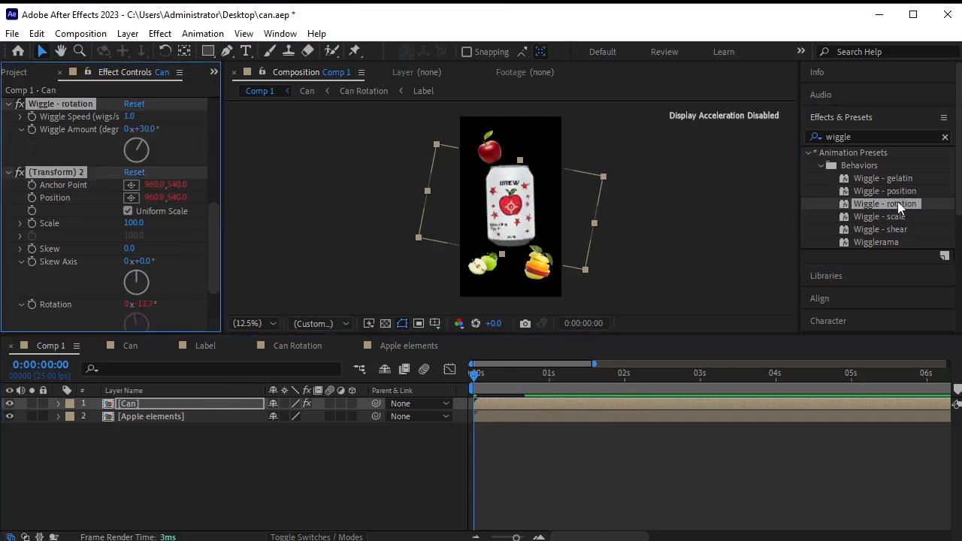
pyautogui.click(130, 117)
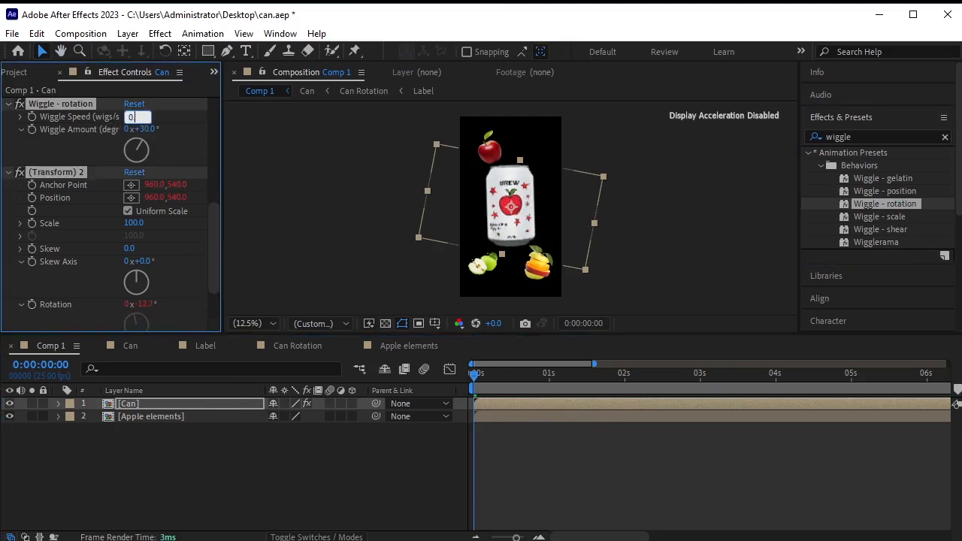
pyautogui.write('0.4')
pyautogui.press('BackSpace')
pyautogui.write('3')
pyautogui.press('Return')
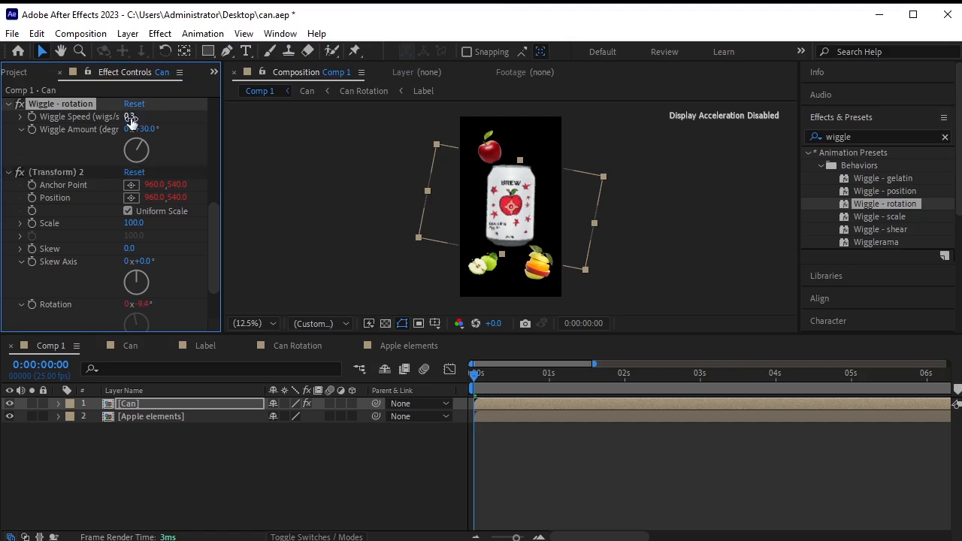
pyautogui.click(363, 460)
pyautogui.press('space')
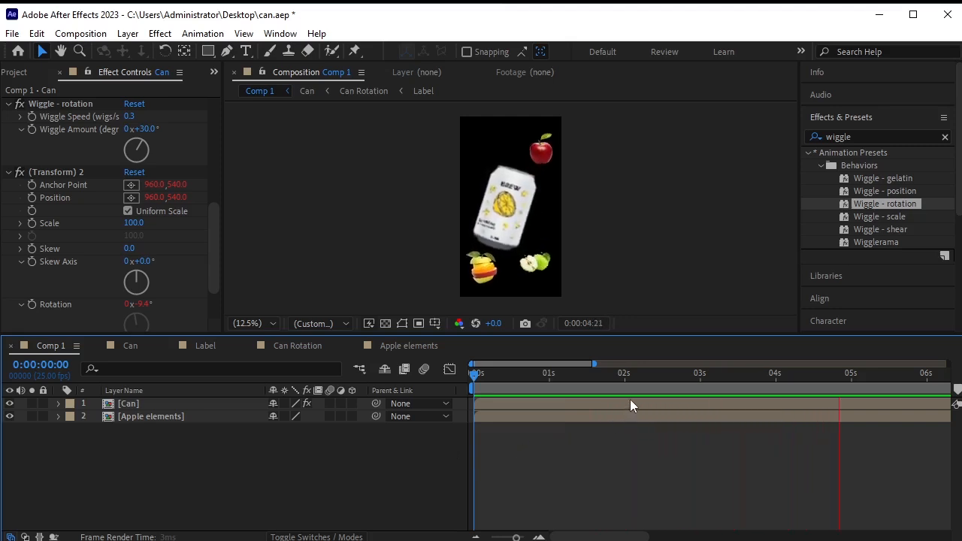
pyautogui.press('space')
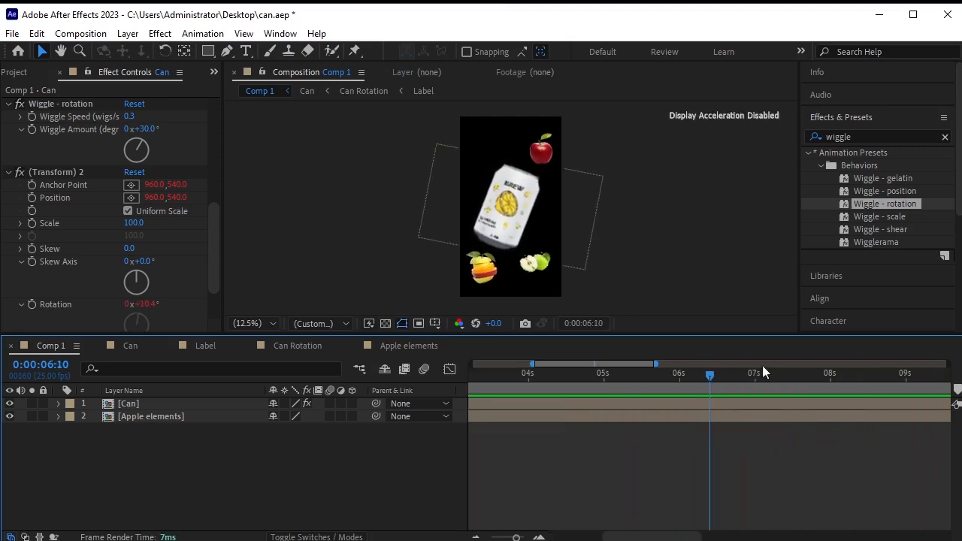
pyautogui.press('Home')
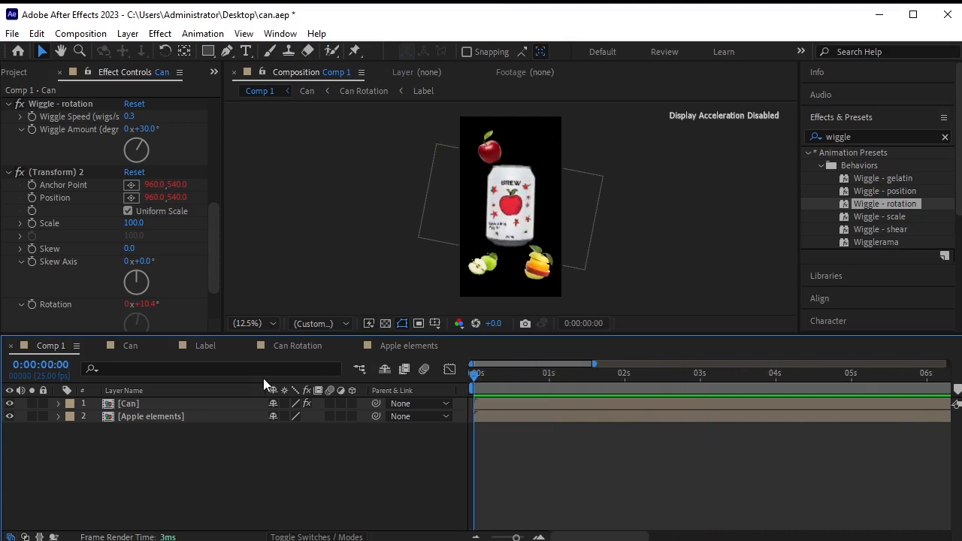
# Raise the Can layer's base Rotation to about 24° and preview.
pyautogui.click(140, 403)
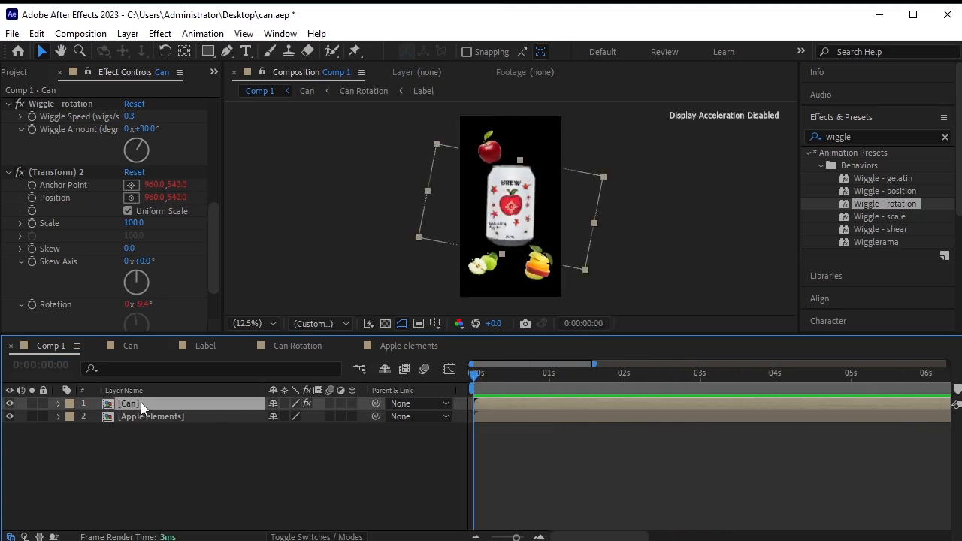
pyautogui.press('r')
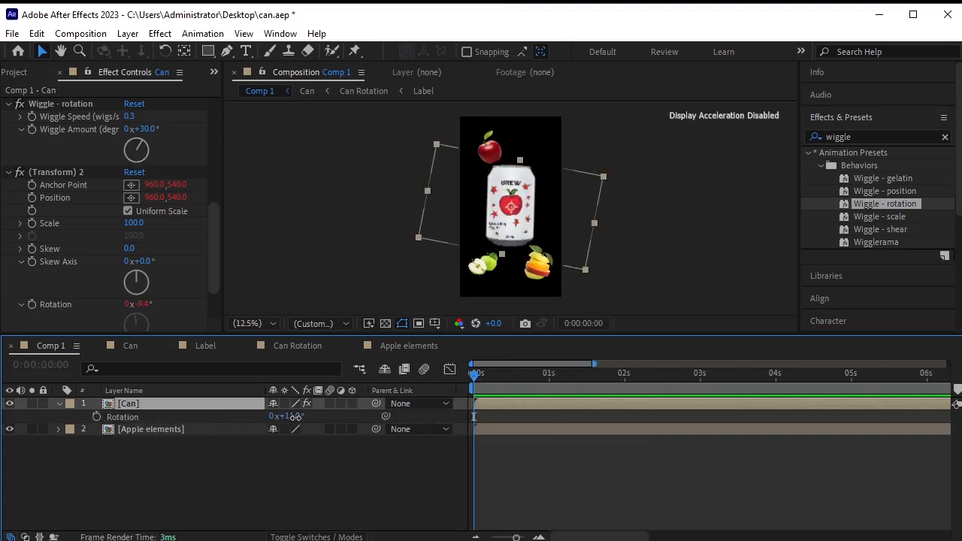
pyautogui.moveTo(291, 417); pyautogui.dragTo(306, 417)
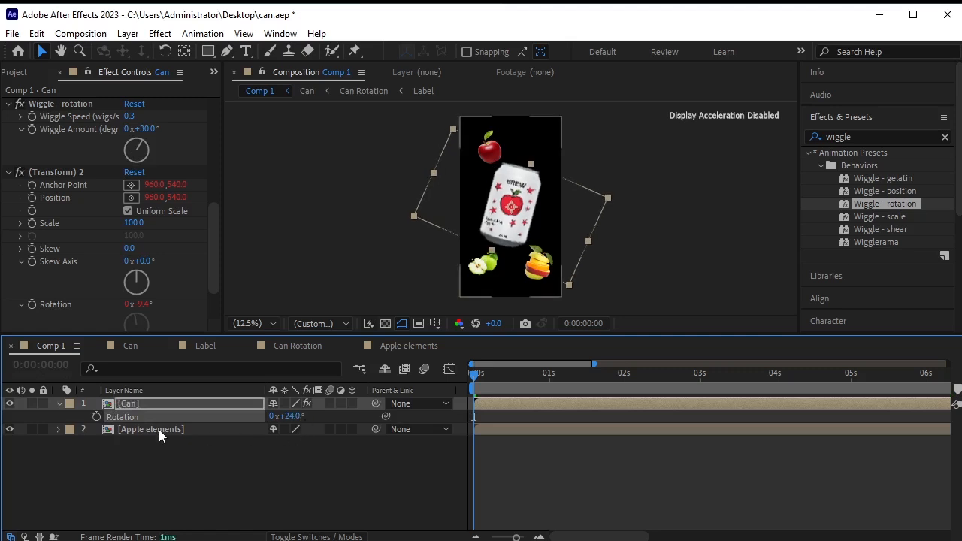
pyautogui.click(58, 403)
pyautogui.click(244, 461)
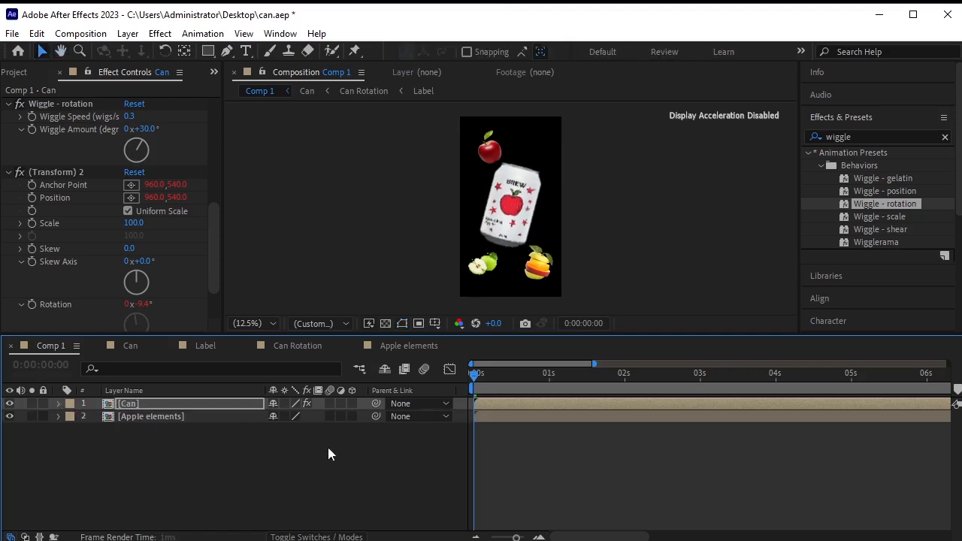
pyautogui.press('space')
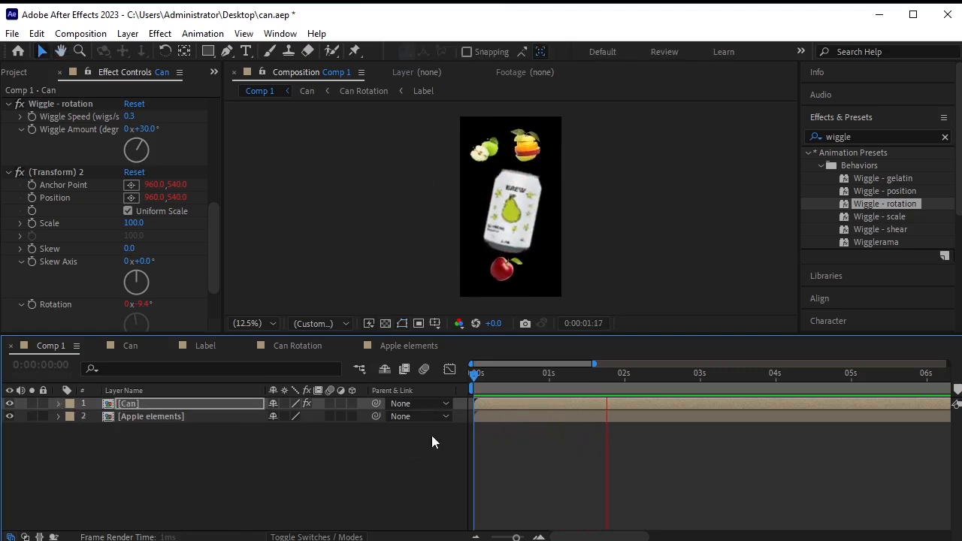
pyautogui.moveTo(715, 374); pyautogui.dragTo(308, 384)
# Collapse the Can layer's four effects and select them all.
pyautogui.scroll(5, 23, 165)
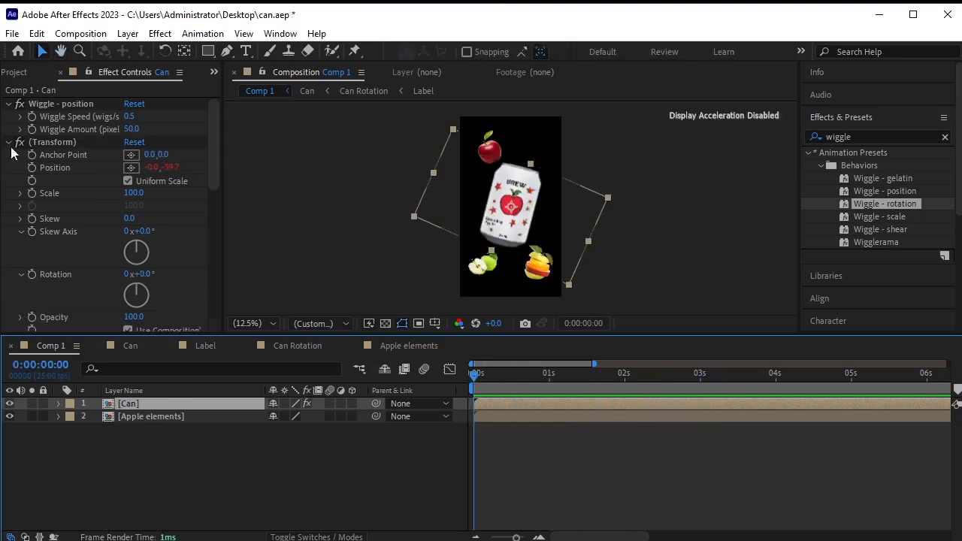
pyautogui.click(9, 142)
pyautogui.click(8, 103)
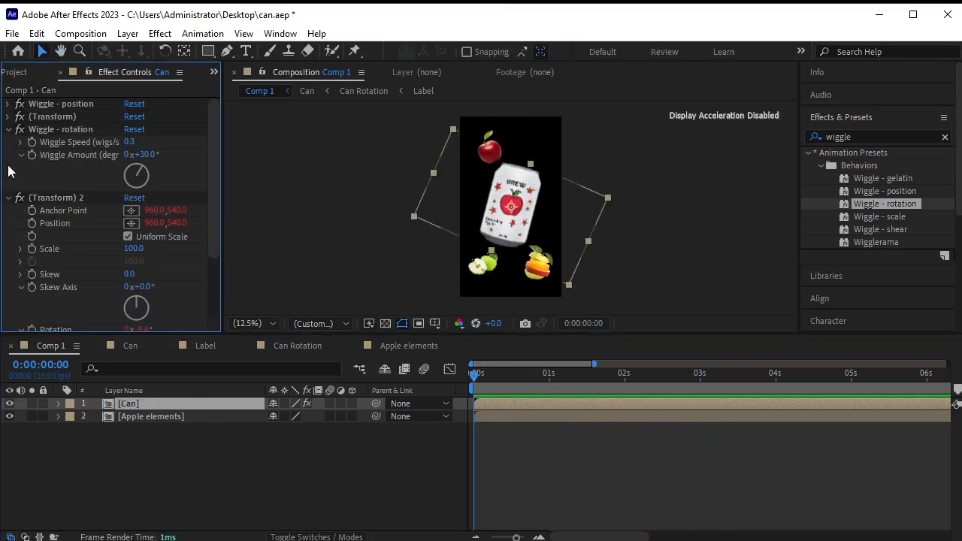
pyautogui.click(7, 197)
pyautogui.click(7, 129)
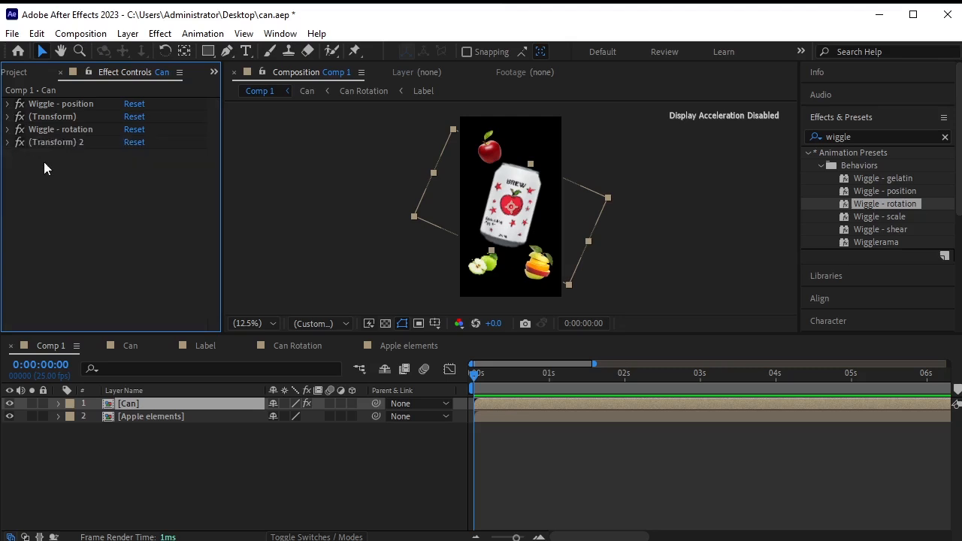
pyautogui.click(49, 143)
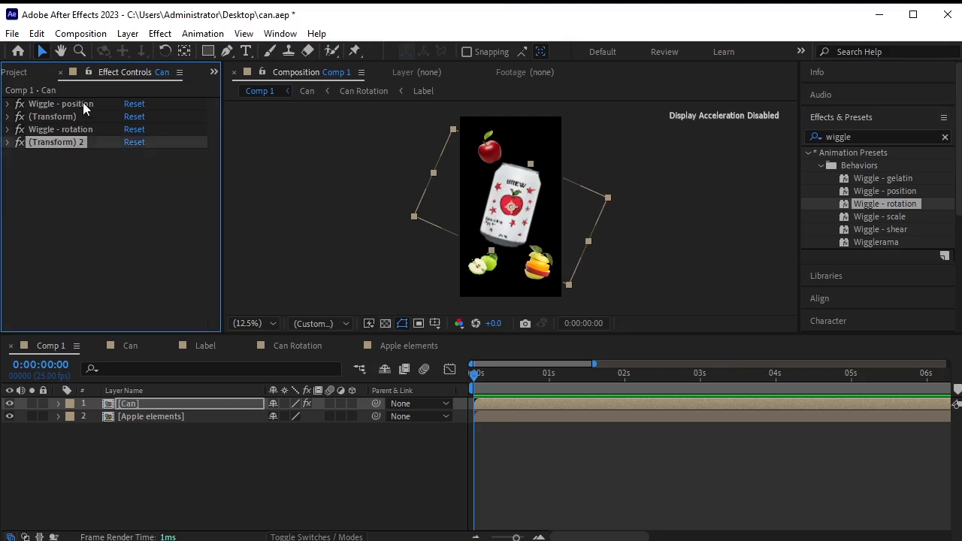
pyautogui.keyDown('shift'); pyautogui.click(82, 104); pyautogui.keyUp('shift')
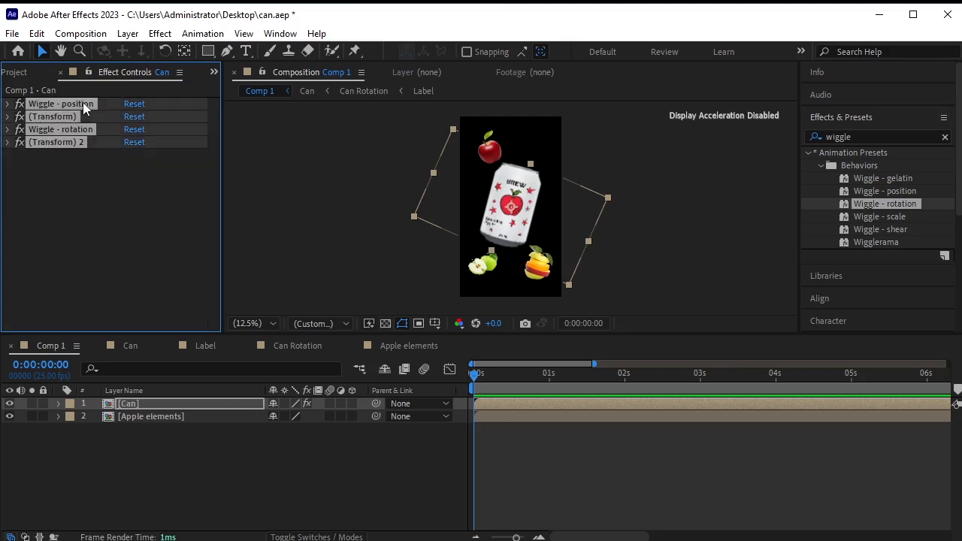
# Inside Apple elements, give apple 1.png, apple 2.png and Apple.png the Wiggle - position preset.
pyautogui.click(153, 416)
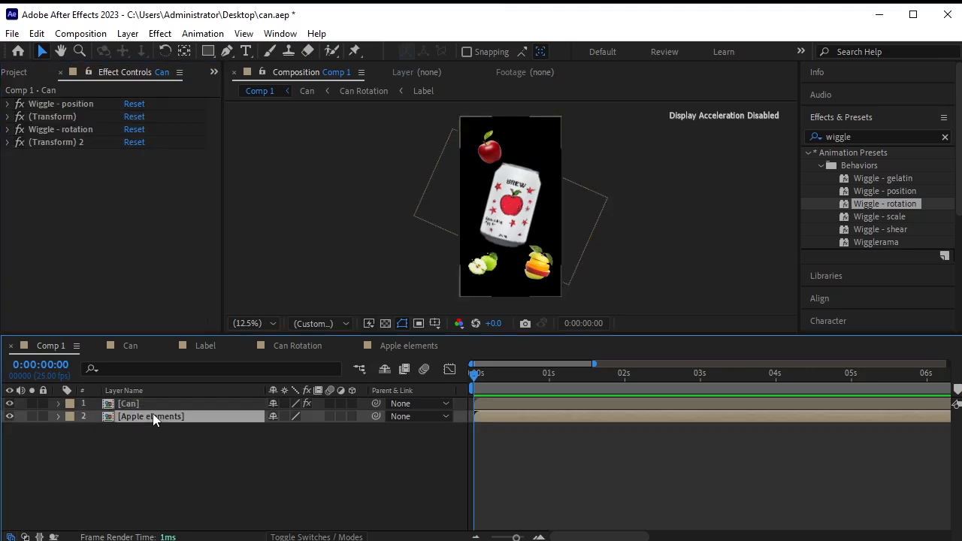
pyautogui.doubleClick(152, 417)
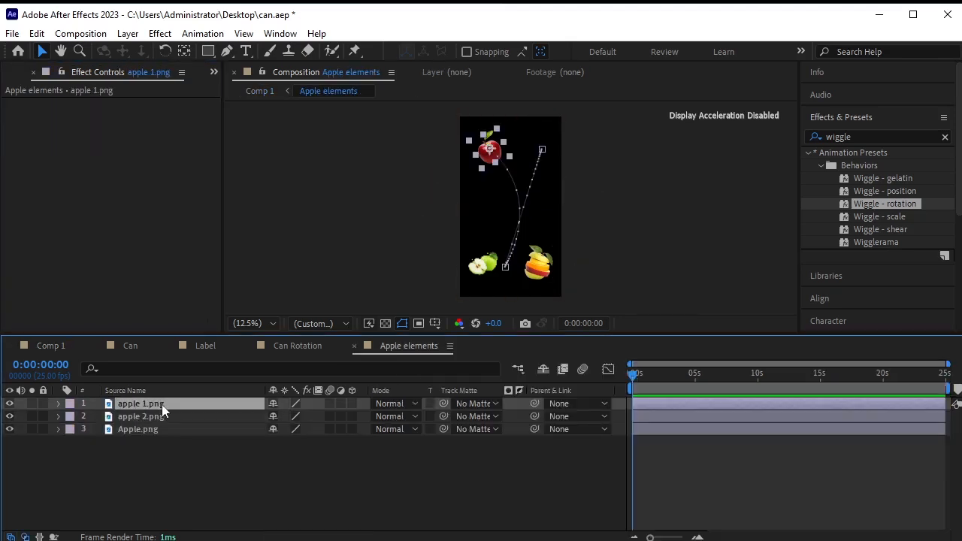
pyautogui.moveTo(163, 404); pyautogui.dragTo(169, 405)
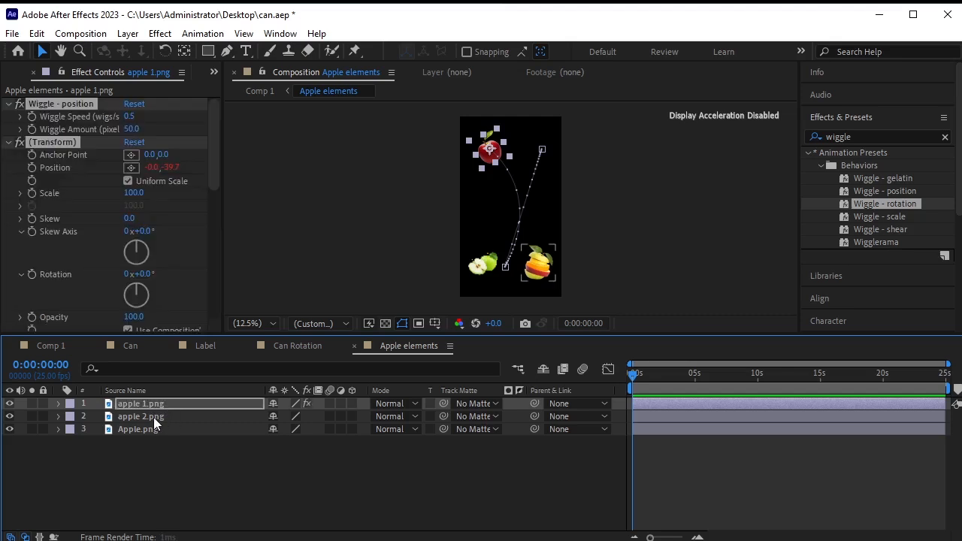
pyautogui.click(156, 420)
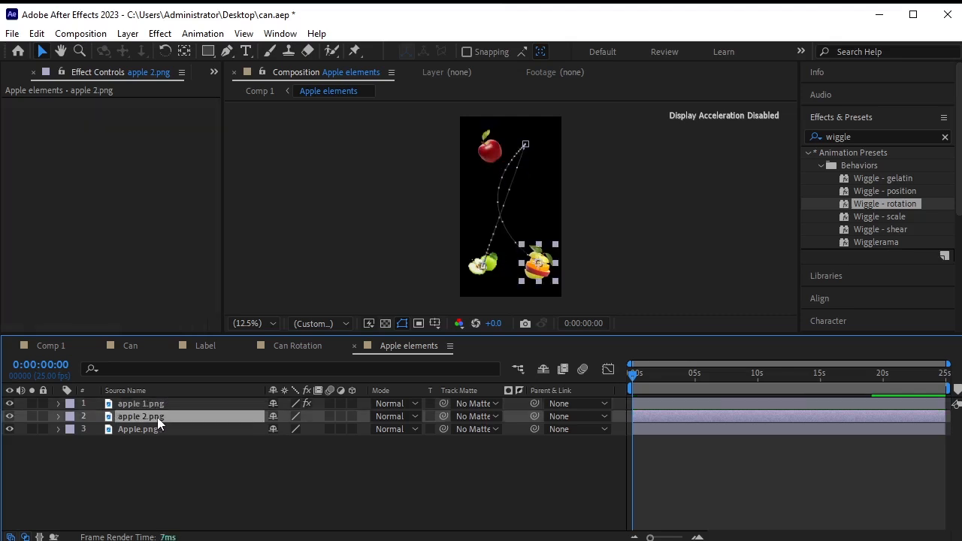
pyautogui.click(158, 432)
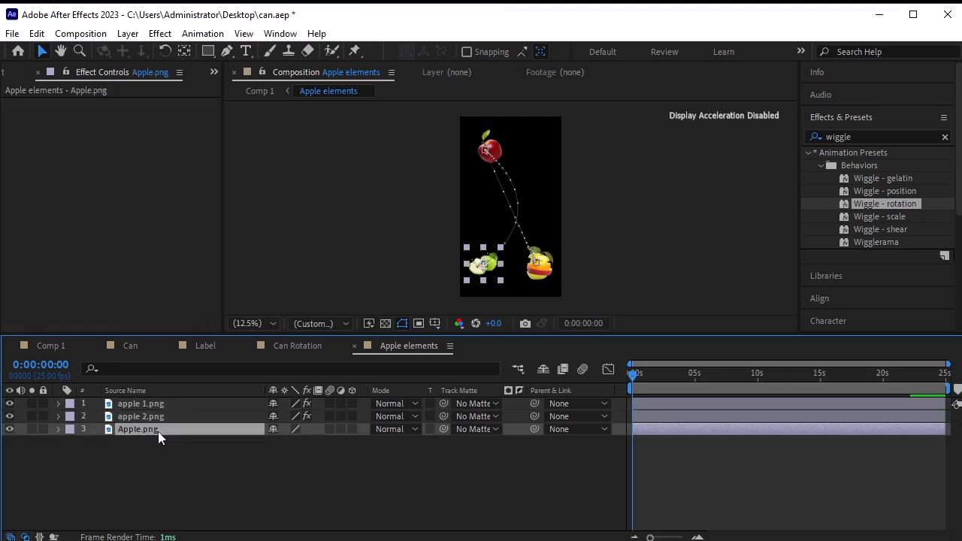
pyautogui.hotkey('ctrl', 'v')
pyautogui.click(197, 491)
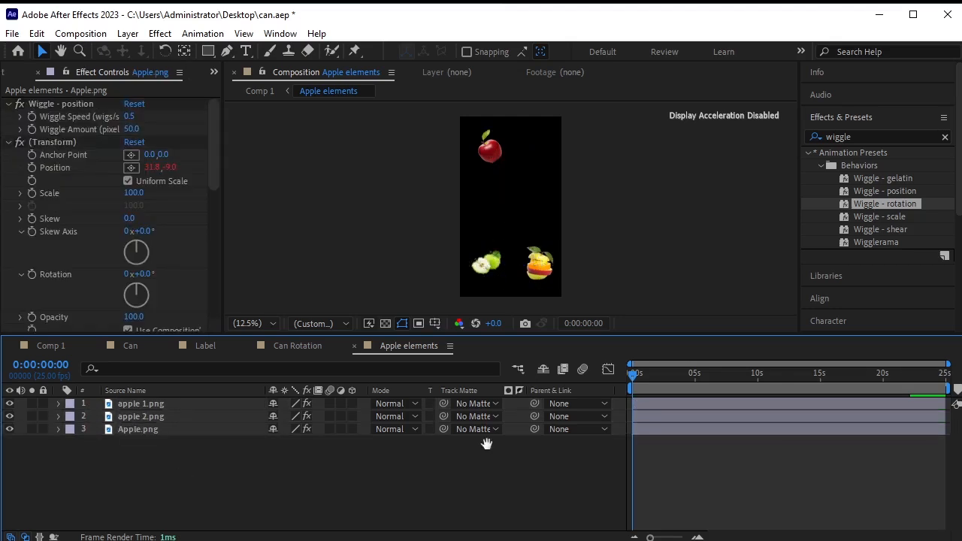
pyautogui.click(124, 344)
pyautogui.click(37, 345)
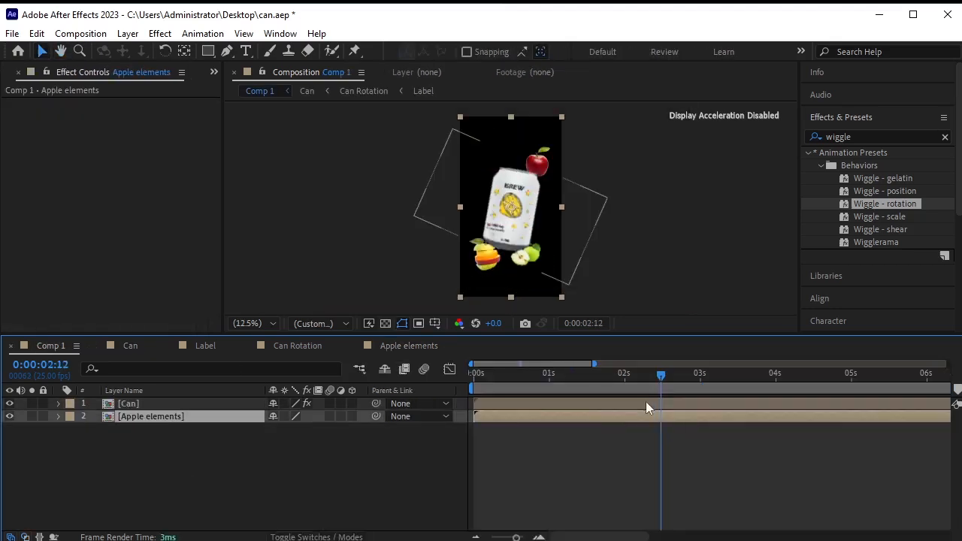
# Duplicate the Apple elements precomp as Guvava and place it between Can and Apple elements.
pyautogui.moveTo(664, 377); pyautogui.dragTo(352, 381)
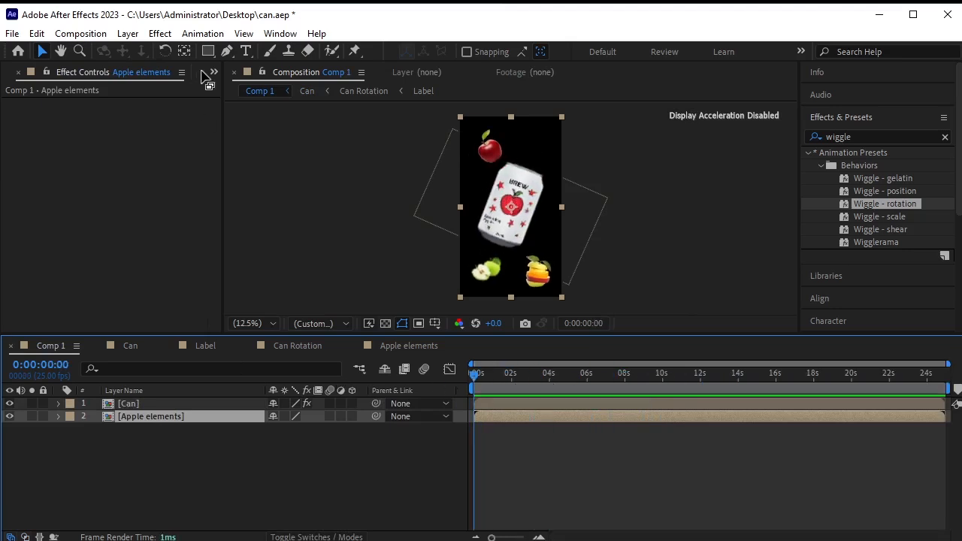
pyautogui.click(214, 72)
pyautogui.click(236, 87)
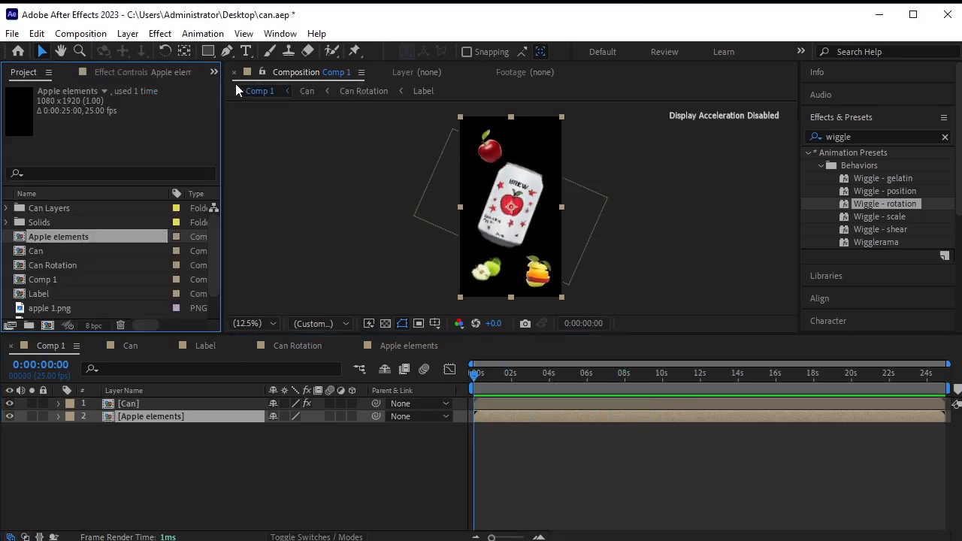
pyautogui.click(176, 448)
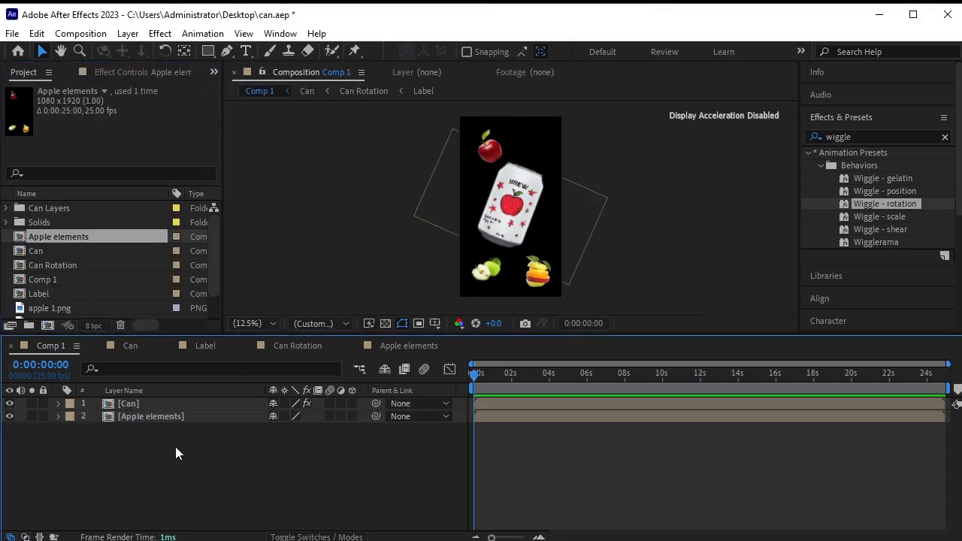
pyautogui.click(69, 235)
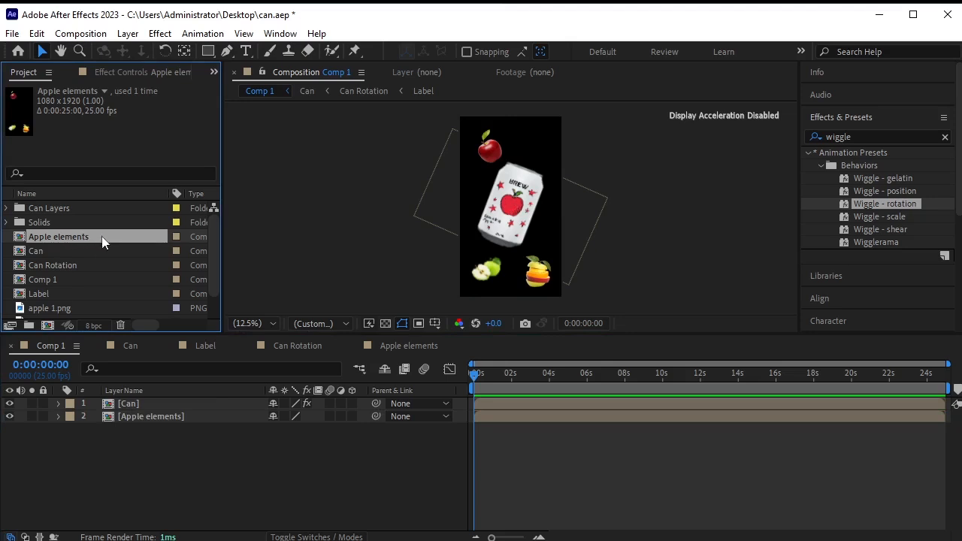
pyautogui.hotkey('ctrl', 'd')
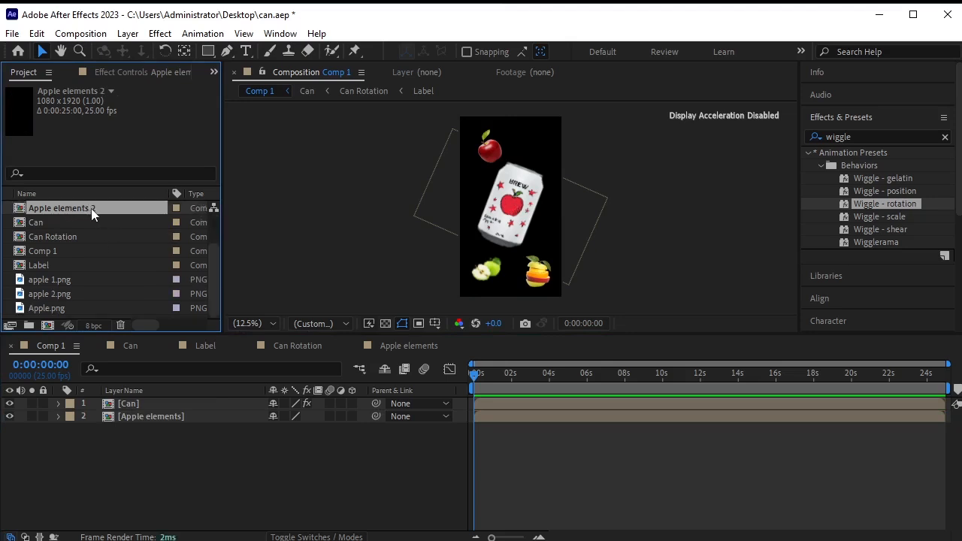
pyautogui.rightClick(91, 208)
pyautogui.click(159, 450)
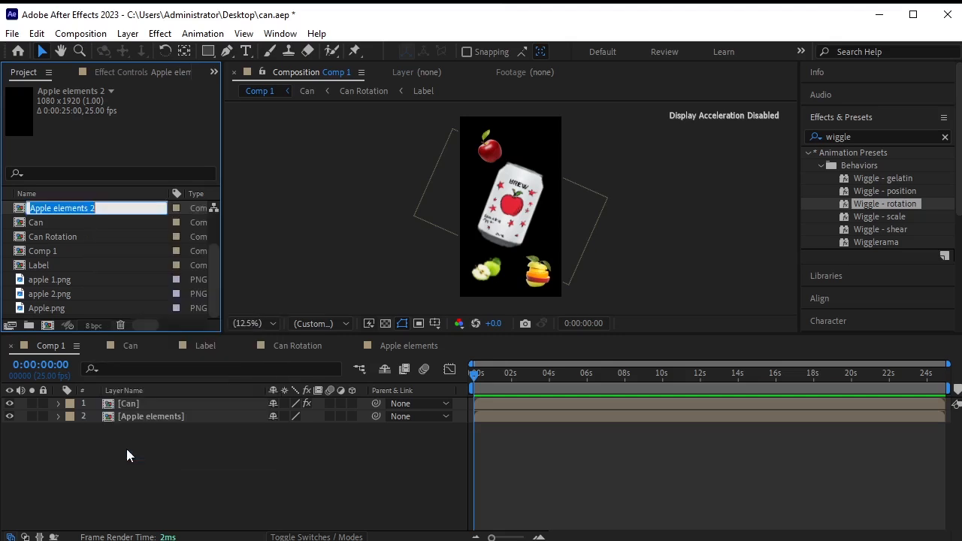
pyautogui.write('Guvava')
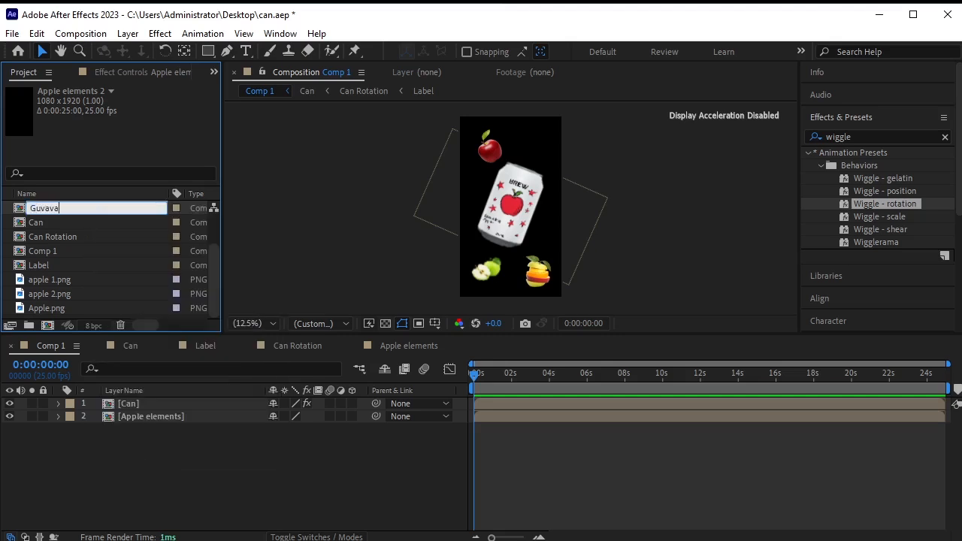
pyautogui.click(169, 462)
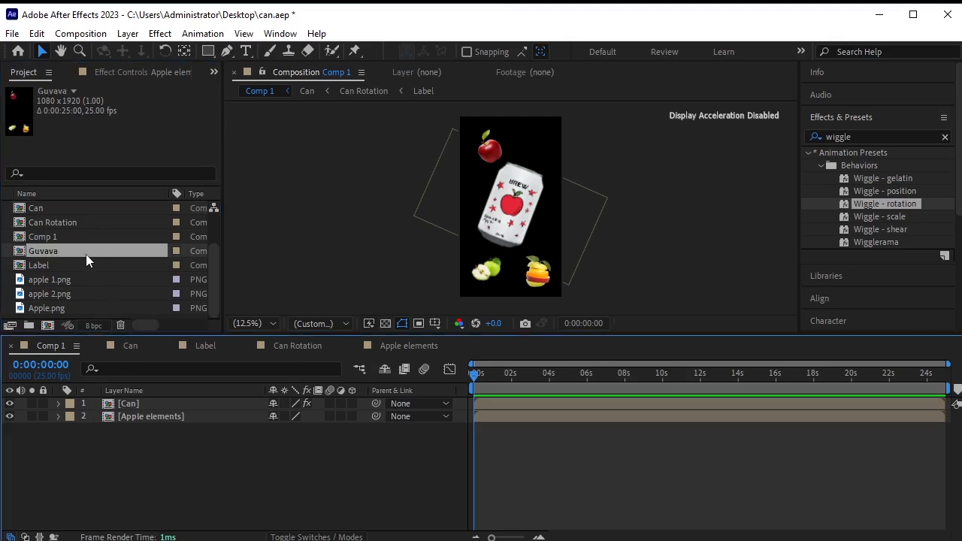
pyautogui.moveTo(85, 249); pyautogui.dragTo(130, 369)
pyautogui.moveTo(141, 408); pyautogui.dragTo(141, 410)
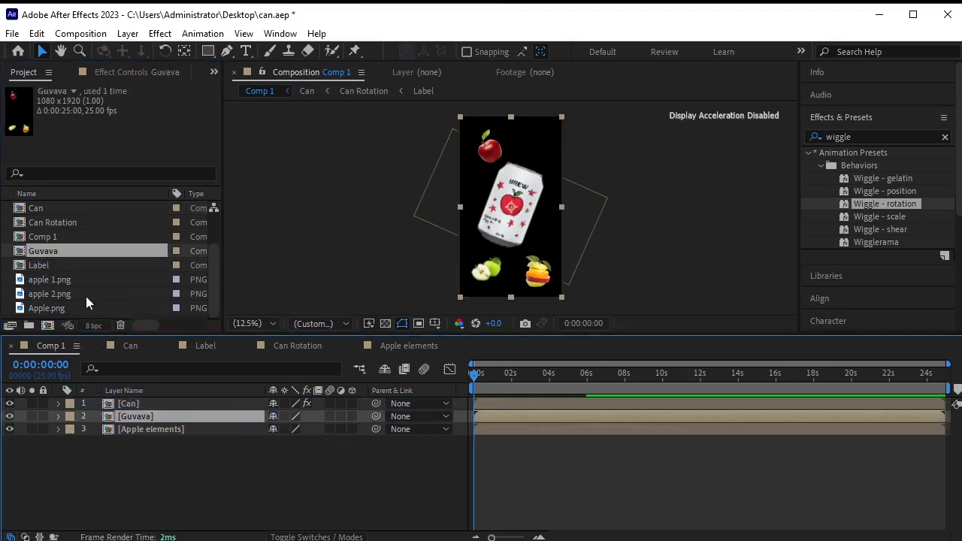
# Duplicate Guvava, rename the copy lemon, and add it to Comp 1 above Guvava.
pyautogui.click(79, 250)
pyautogui.hotkey('ctrl', 'd')
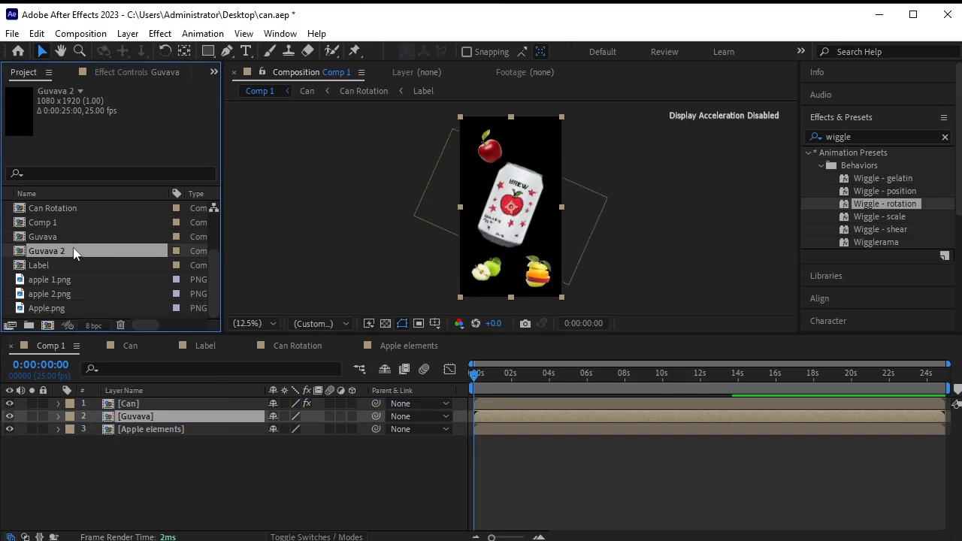
pyautogui.rightClick(73, 247)
pyautogui.click(195, 489)
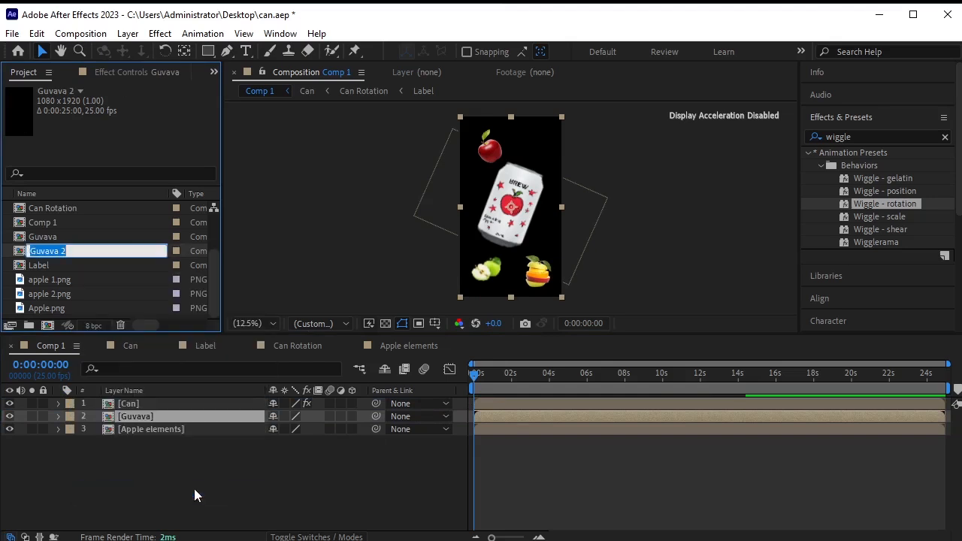
pyautogui.write('lem')
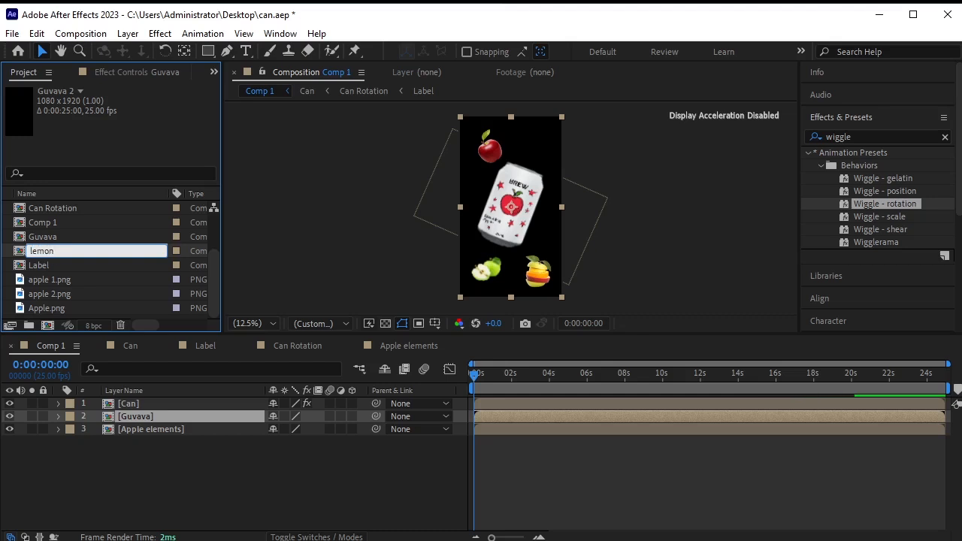
pyautogui.write('on')
pyautogui.press('Return')
pyautogui.moveTo(68, 266); pyautogui.dragTo(132, 407)
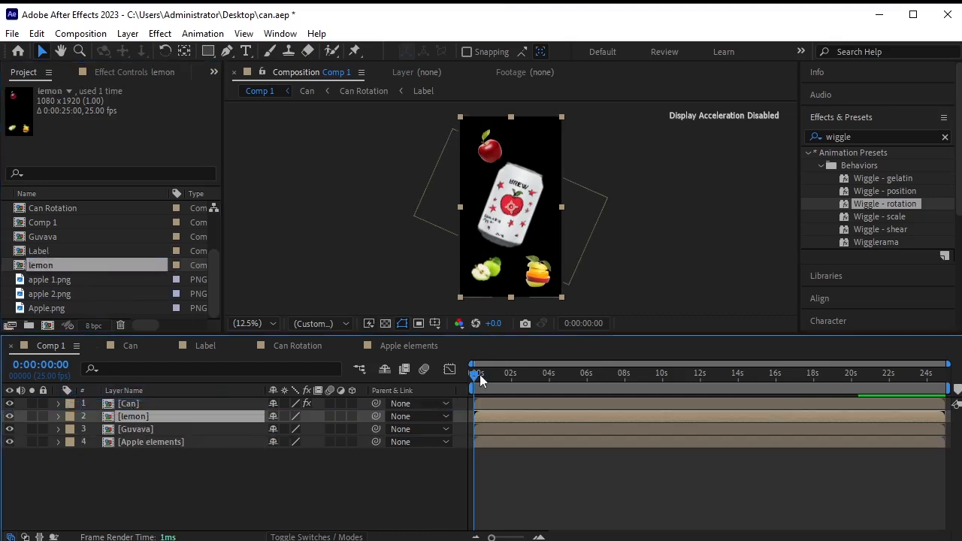
pyautogui.moveTo(480, 372); pyautogui.dragTo(494, 375)
# Trim Apple elements to end and Guvava to start at 0:00:01:01, then preview the sequence.
pyautogui.press('=')
pyautogui.press('=')
pyautogui.click(212, 439)
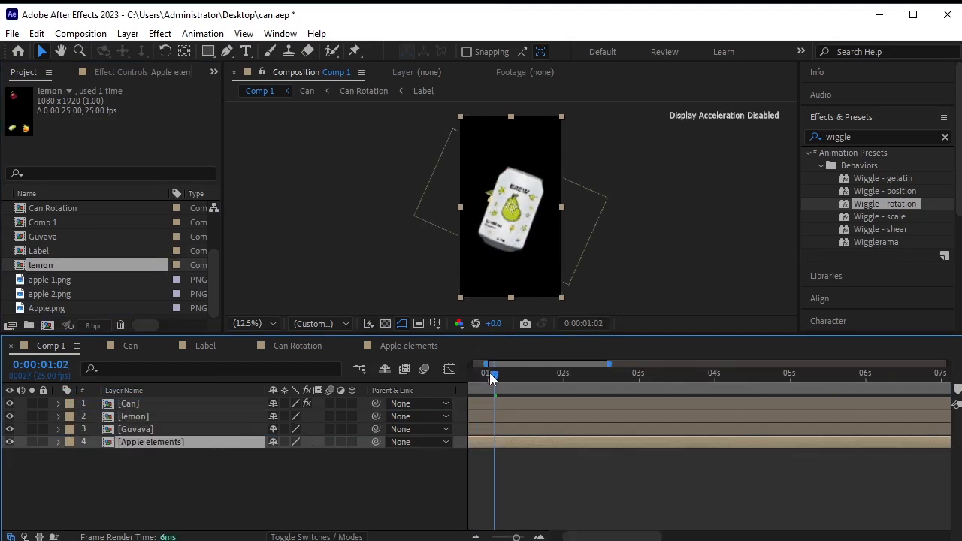
pyautogui.moveTo(489, 372); pyautogui.dragTo(427, 376)
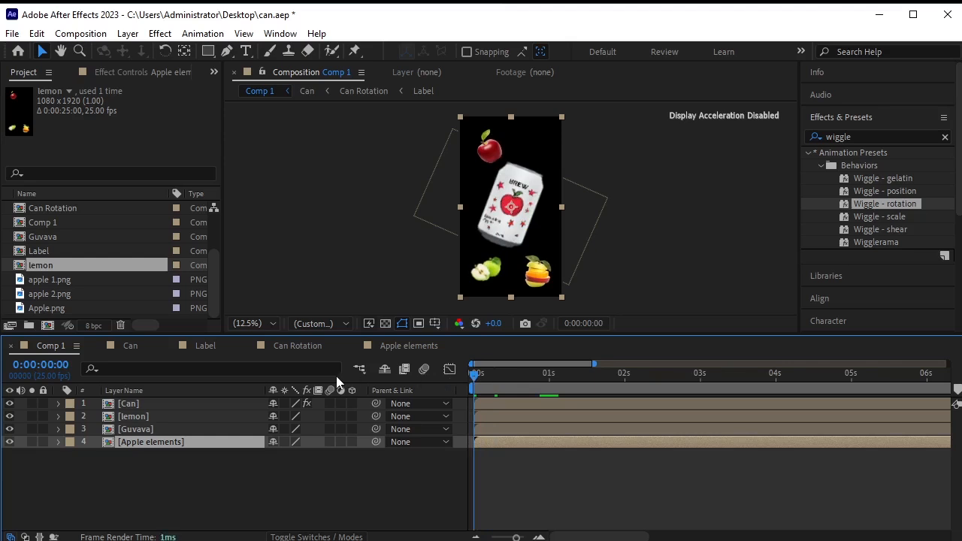
pyautogui.press('space')
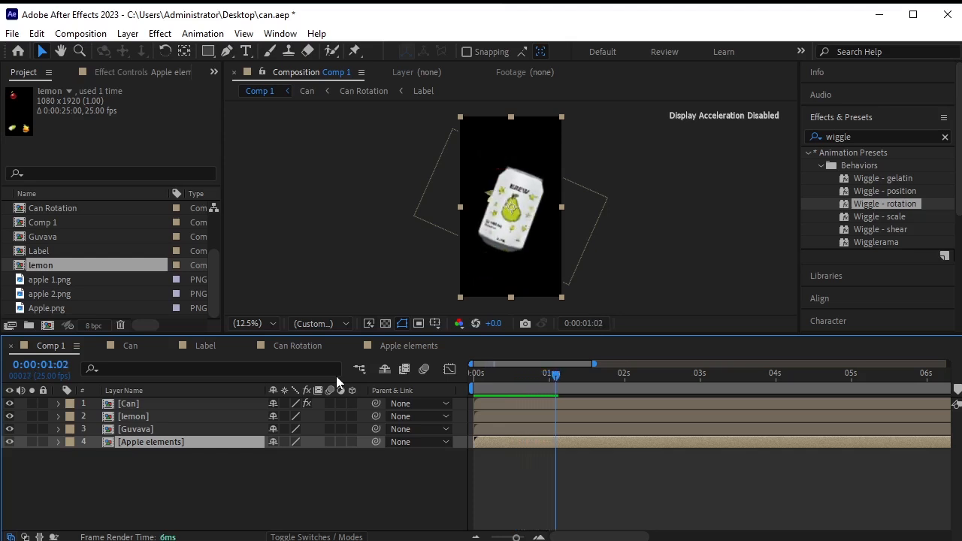
pyautogui.press('pageup')
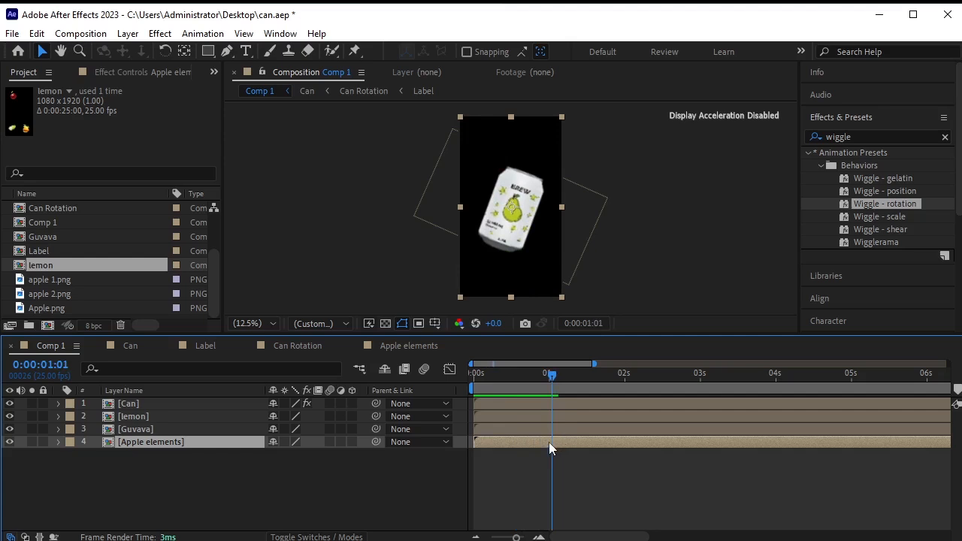
pyautogui.hotkey('alt', ']')
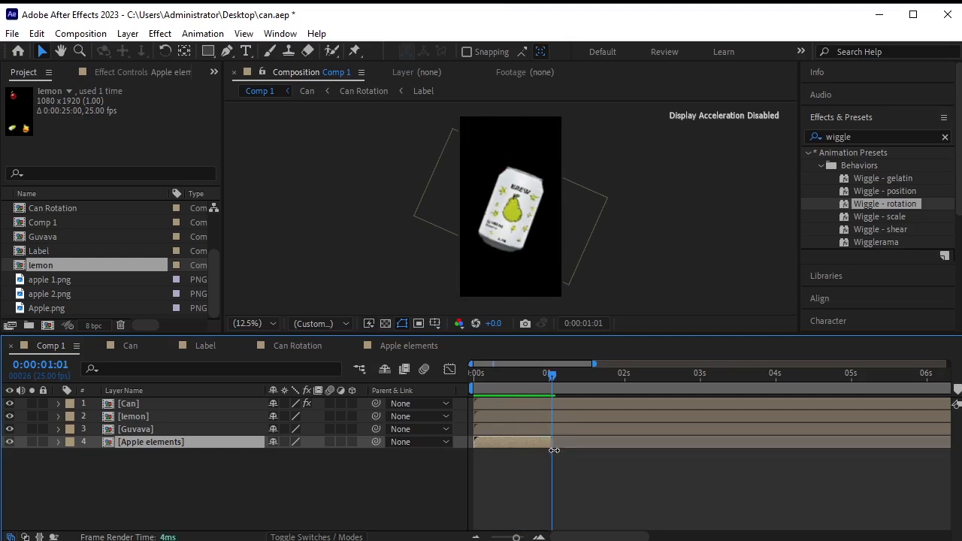
pyautogui.click(560, 428)
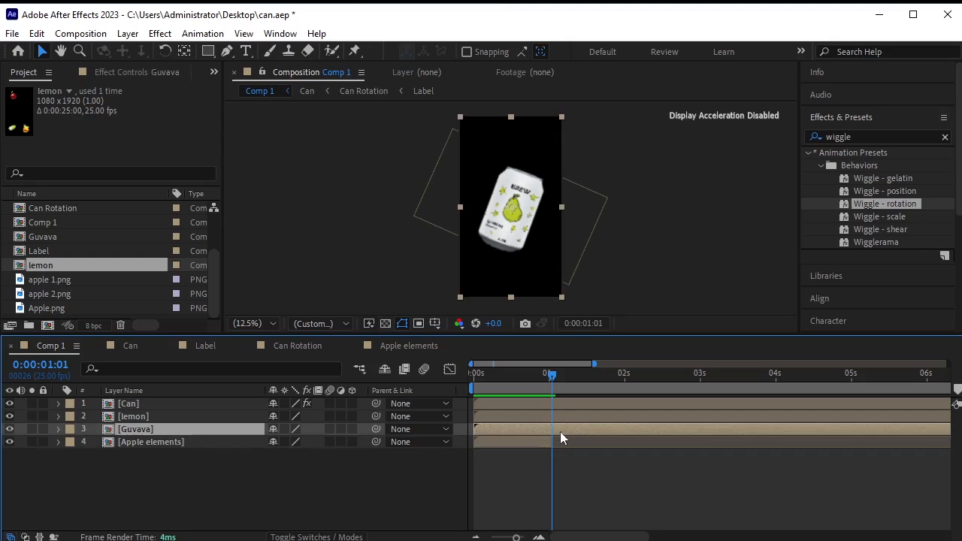
pyautogui.hotkey('alt', '[')
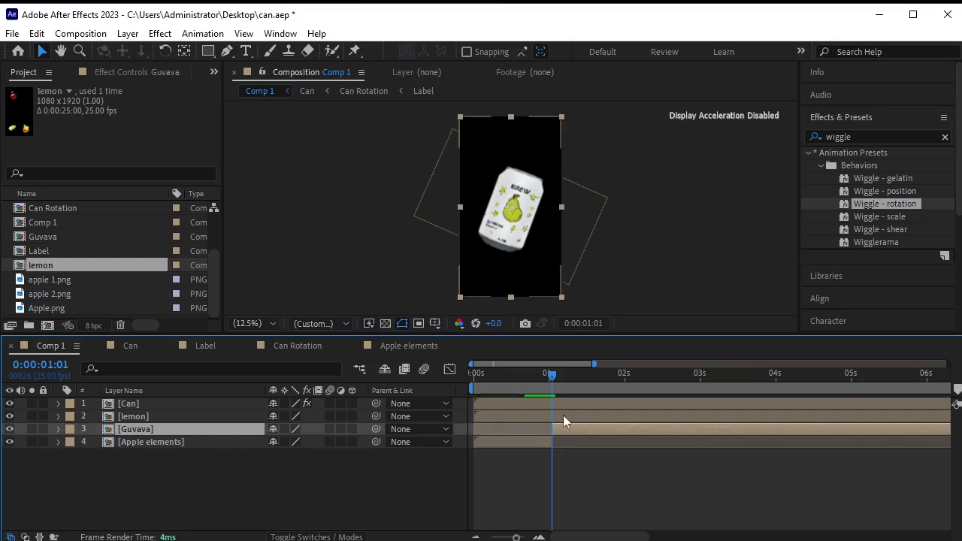
pyautogui.press('space')
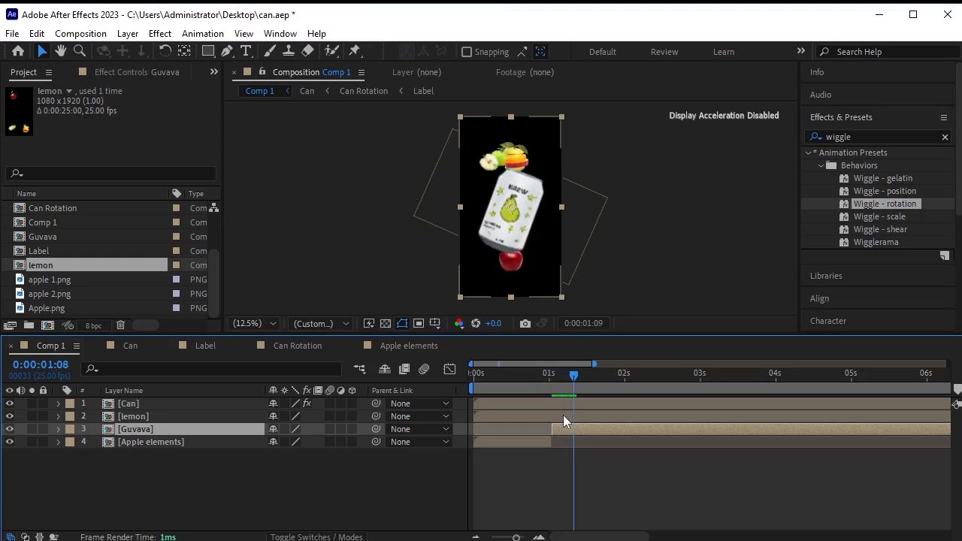
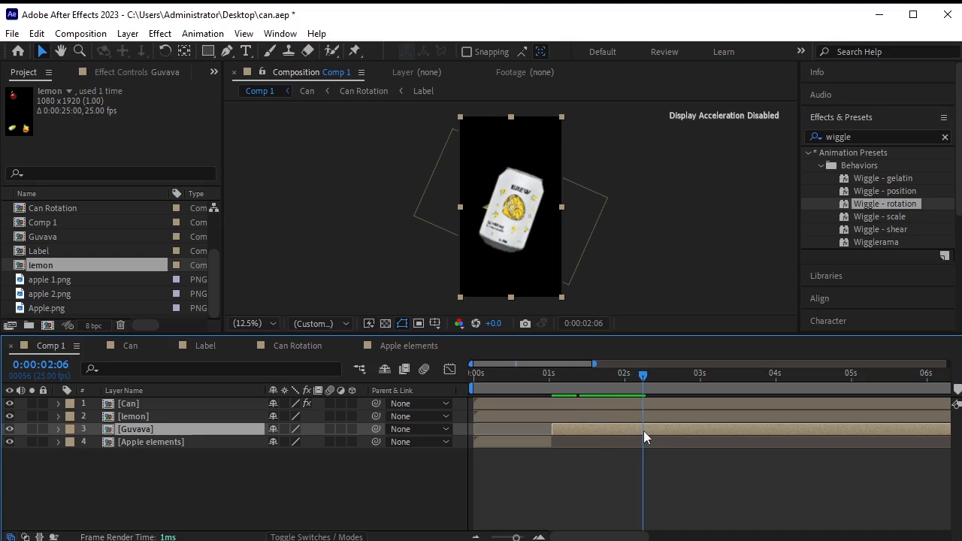
# End Guvava and start lemon at 0:00:02:06, then return the playhead to the start.
pyautogui.hotkey('alt', ']')
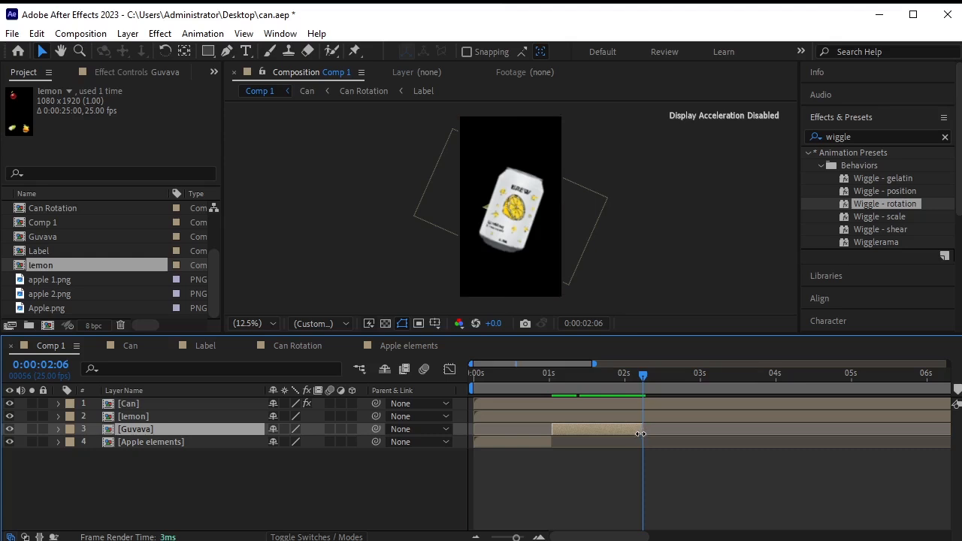
pyautogui.click(650, 419)
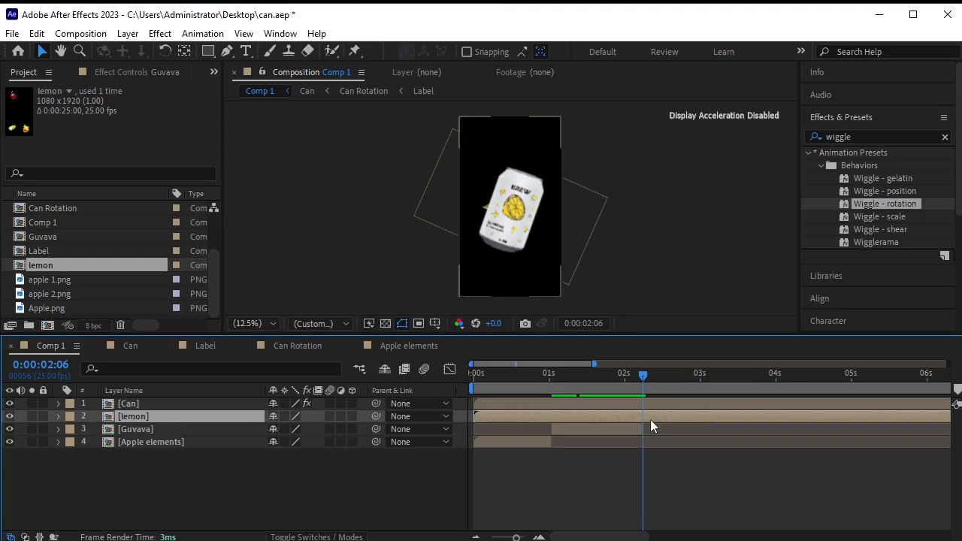
pyautogui.hotkey('alt', '[')
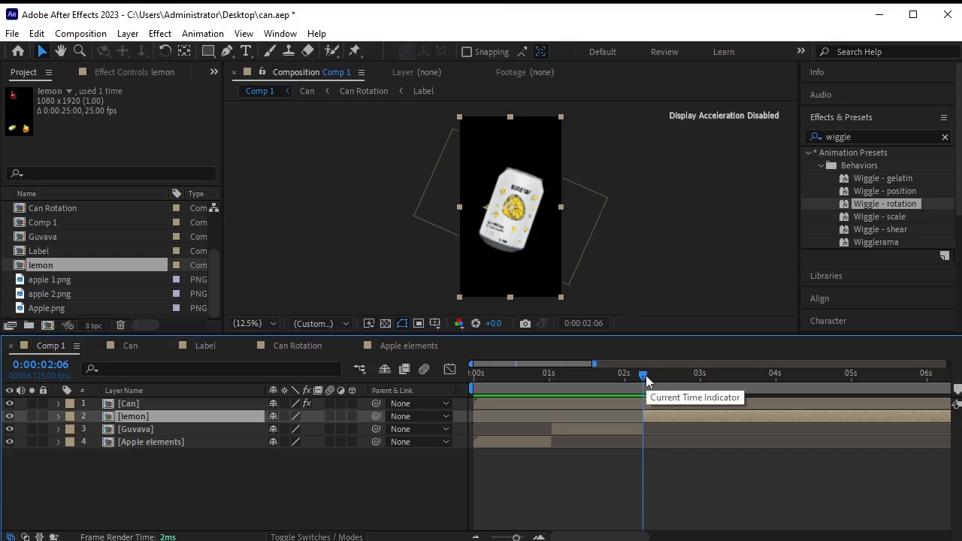
pyautogui.moveTo(646, 375); pyautogui.dragTo(409, 388)
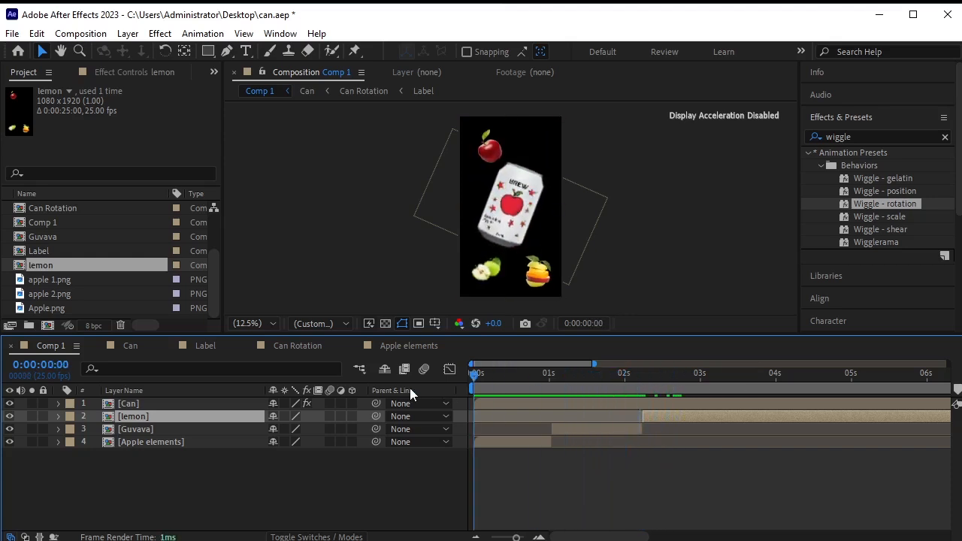
# Open the Guvava precomp and enlarge the viewer and Project panels.
pyautogui.click(150, 429)
pyautogui.doubleClick(154, 433)
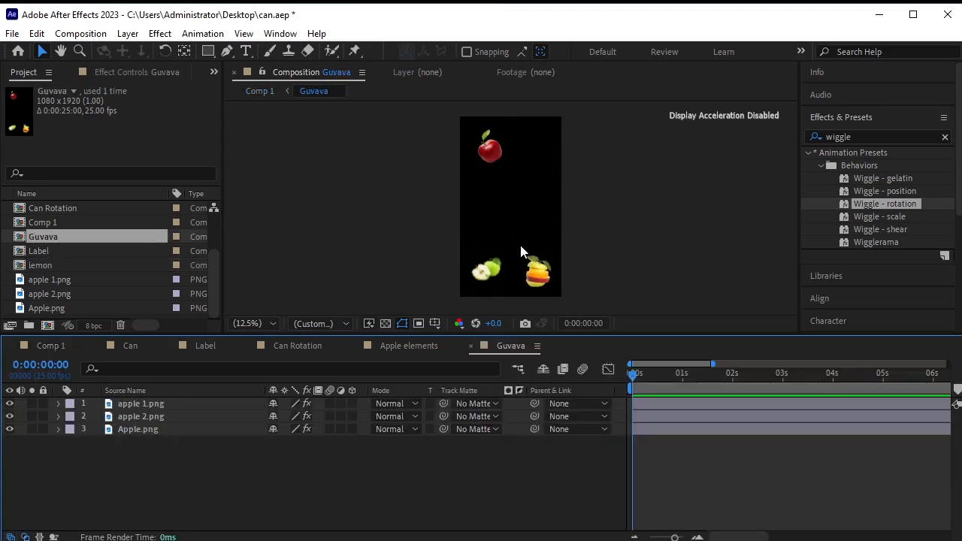
pyautogui.moveTo(199, 333); pyautogui.dragTo(197, 376)
pyautogui.moveTo(198, 352); pyautogui.dragTo(231, 424)
# Import the Guvav, g2 and g3 guava images into the project.
pyautogui.rightClick(146, 384)
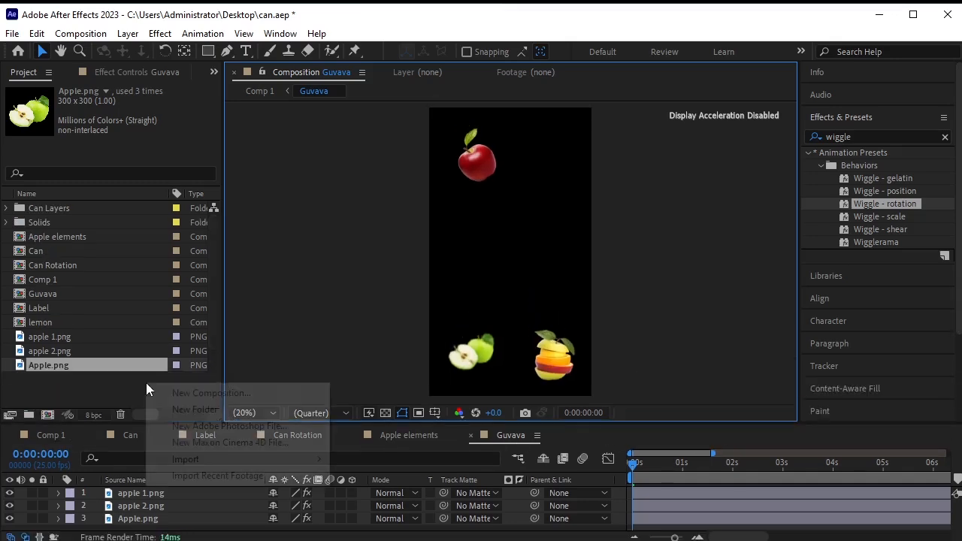
pyautogui.moveTo(244, 459)
pyautogui.click(361, 459)
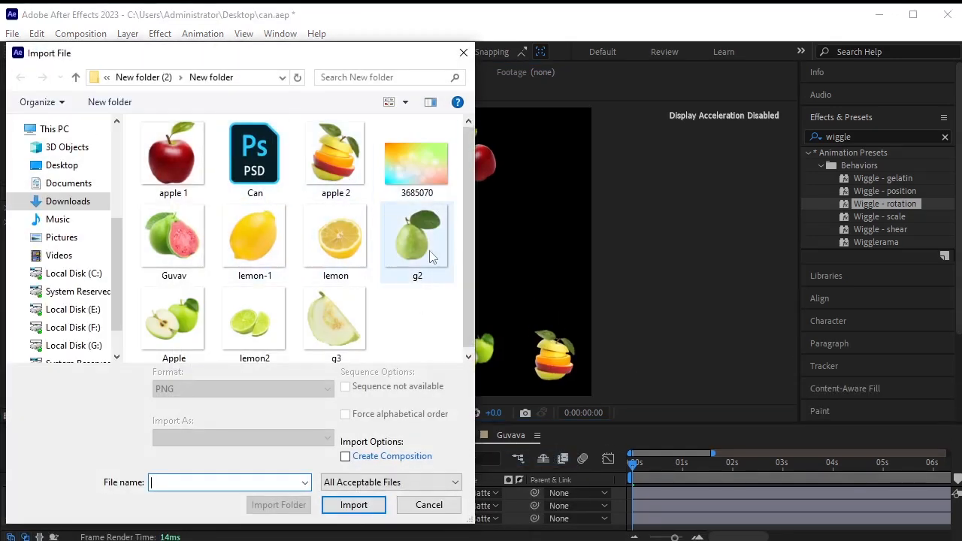
pyautogui.click(174, 236)
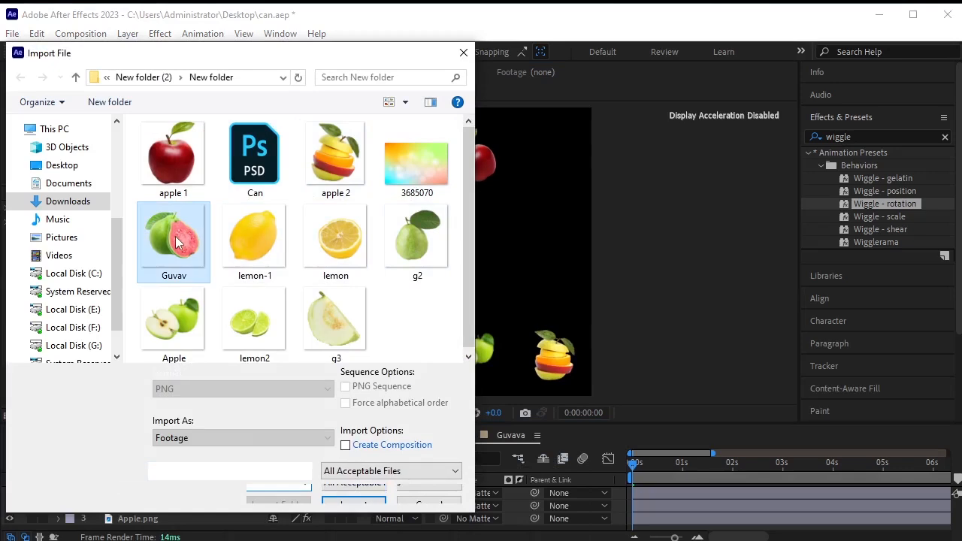
pyautogui.keyDown('ctrl'); pyautogui.click(425, 248); pyautogui.keyUp('ctrl')
pyautogui.keyDown('ctrl'); pyautogui.click(335, 319); pyautogui.keyUp('ctrl')
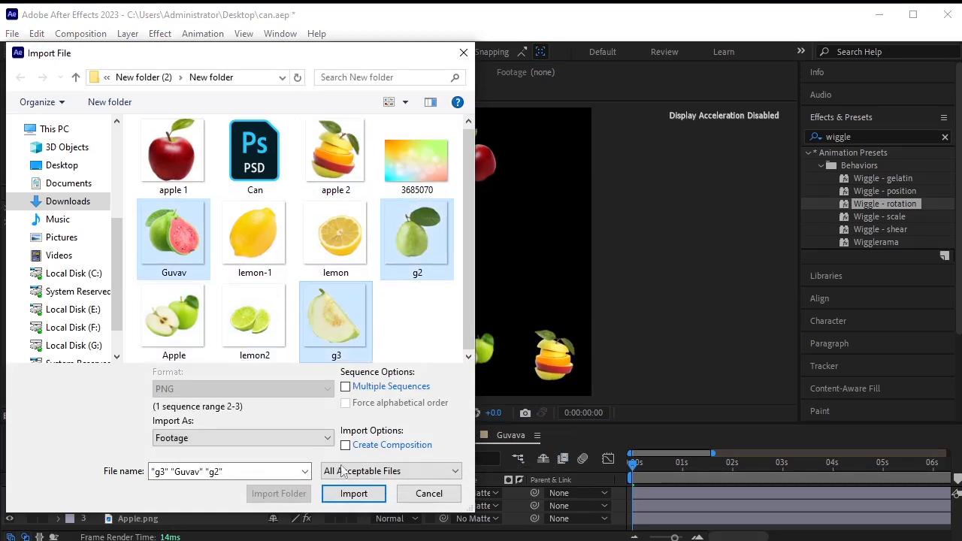
pyautogui.click(353, 493)
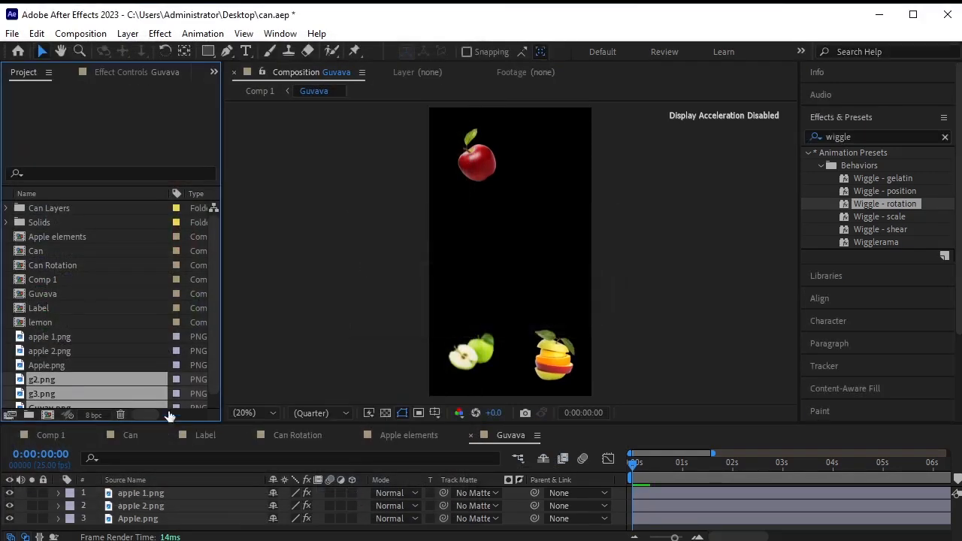
pyautogui.moveTo(215, 335); pyautogui.dragTo(216, 355)
# Replace apple 1.png, apple 2.png and Apple.png with Guvav.png, g3.png and g2.png.
pyautogui.moveTo(317, 422); pyautogui.dragTo(316, 383)
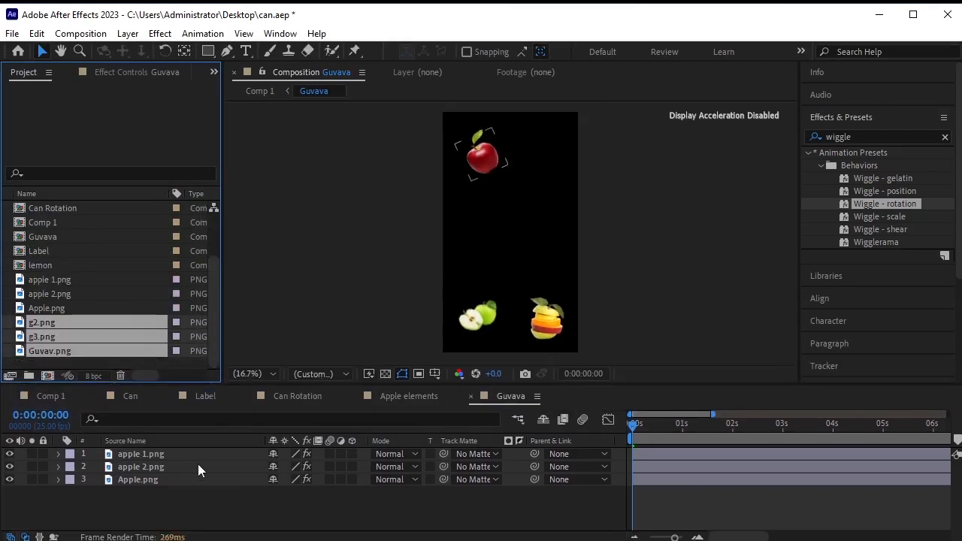
pyautogui.click(150, 453)
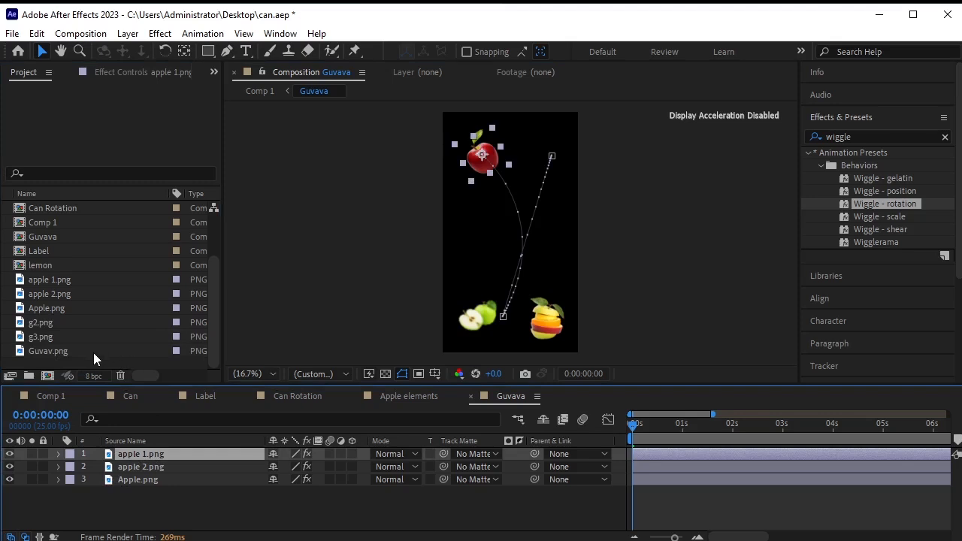
pyautogui.moveTo(94, 352); pyautogui.dragTo(156, 465)
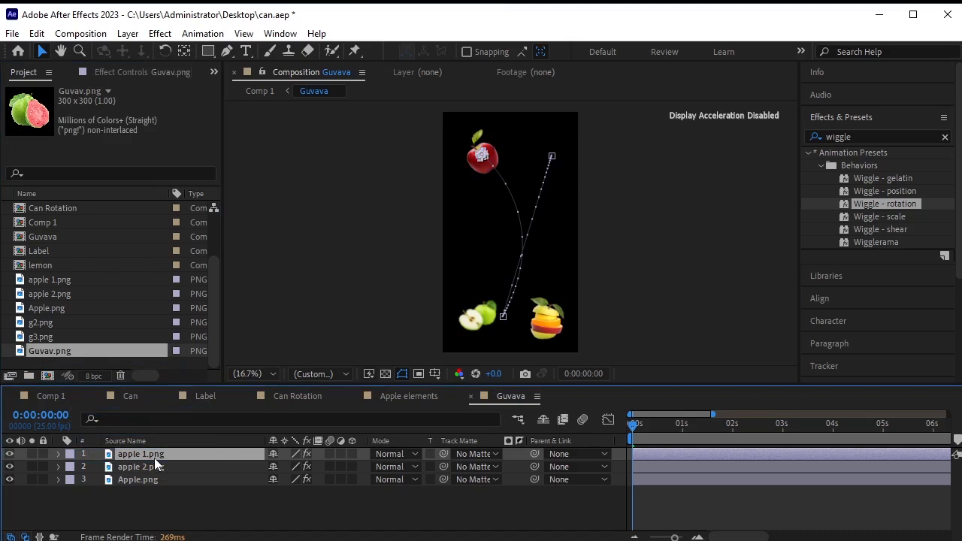
pyautogui.moveTo(156, 465); pyautogui.dragTo(161, 470)
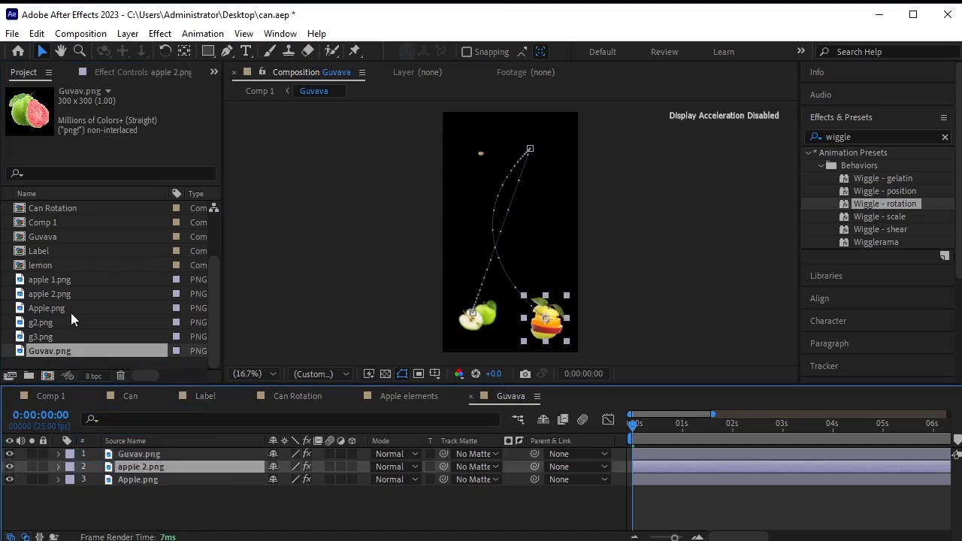
pyautogui.moveTo(68, 337); pyautogui.dragTo(143, 467)
pyautogui.click(148, 481)
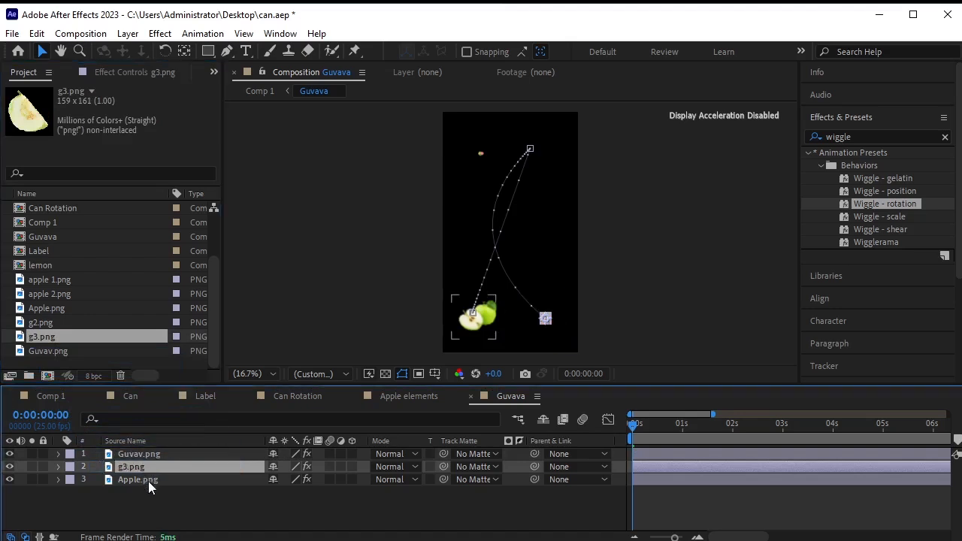
pyautogui.moveTo(74, 321); pyautogui.dragTo(148, 476)
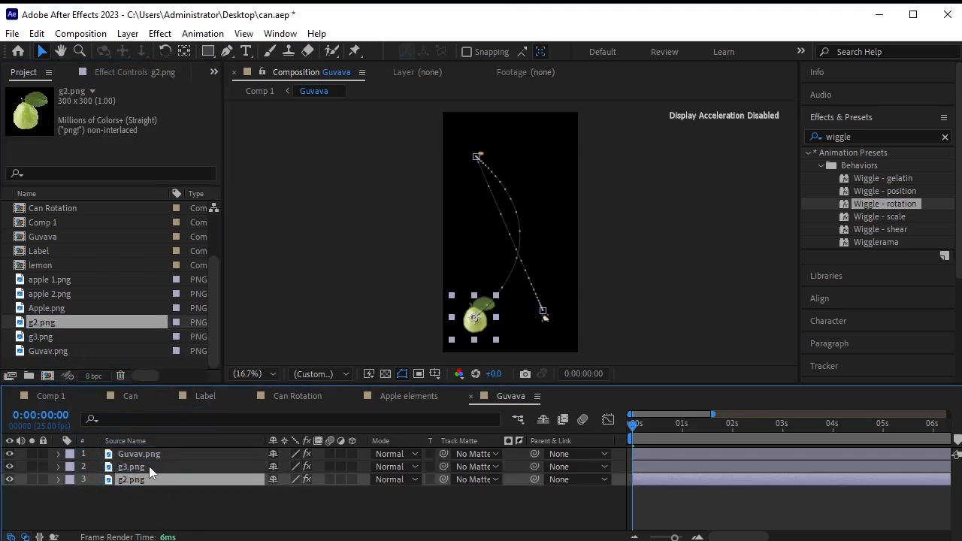
pyautogui.click(158, 453)
# Scale Guvav.png to 113%, g3.png to 177% and g2.png to 126%, then collapse the layers.
pyautogui.press('s')
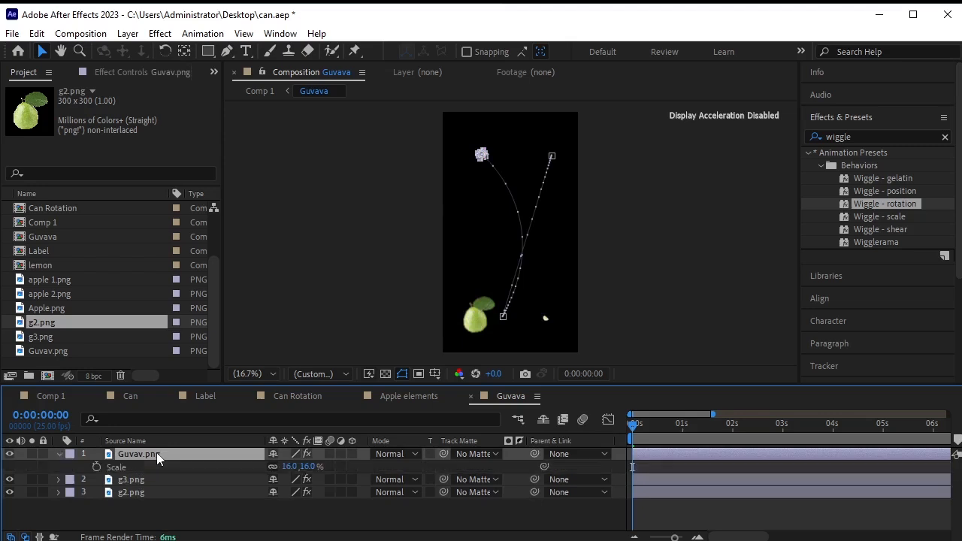
pyautogui.moveTo(313, 466); pyautogui.dragTo(360, 449)
pyautogui.click(215, 479)
pyautogui.press('s')
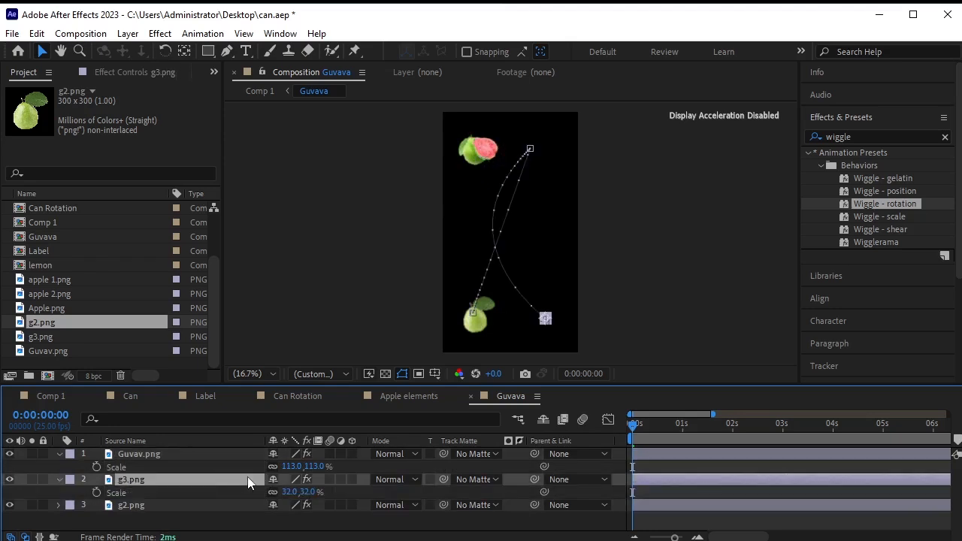
pyautogui.moveTo(305, 492); pyautogui.dragTo(398, 472)
pyautogui.click(223, 506)
pyautogui.press('s')
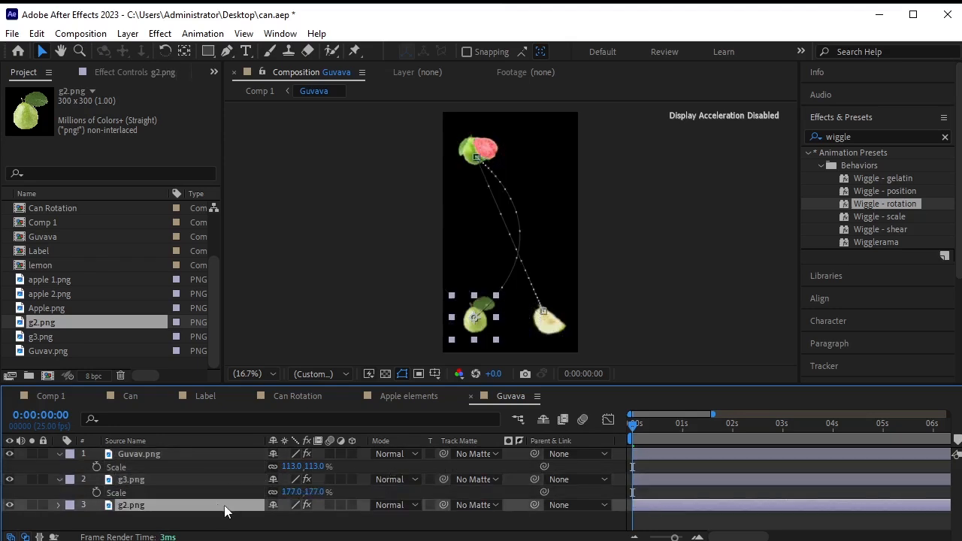
pyautogui.moveTo(311, 518); pyautogui.dragTo(317, 517)
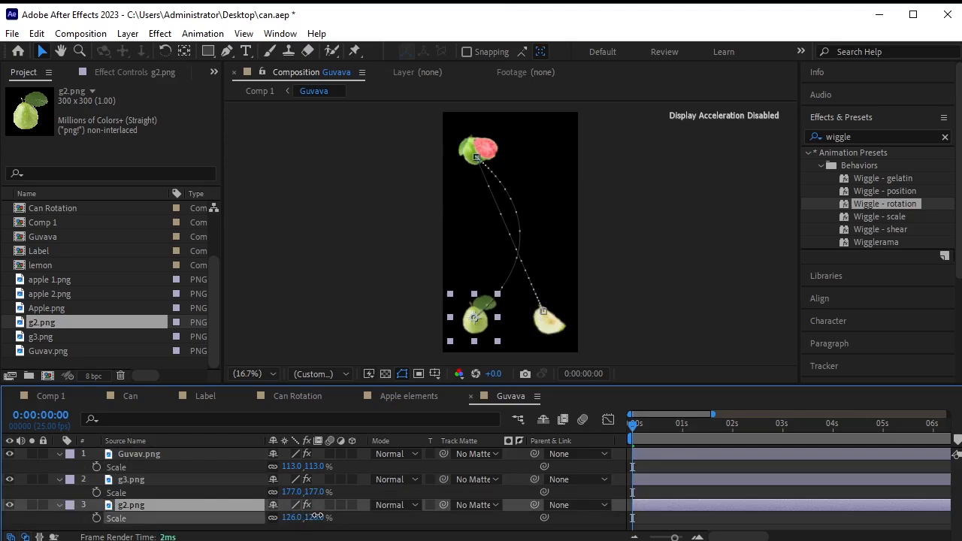
pyautogui.click(60, 504)
pyautogui.click(60, 481)
pyautogui.click(60, 454)
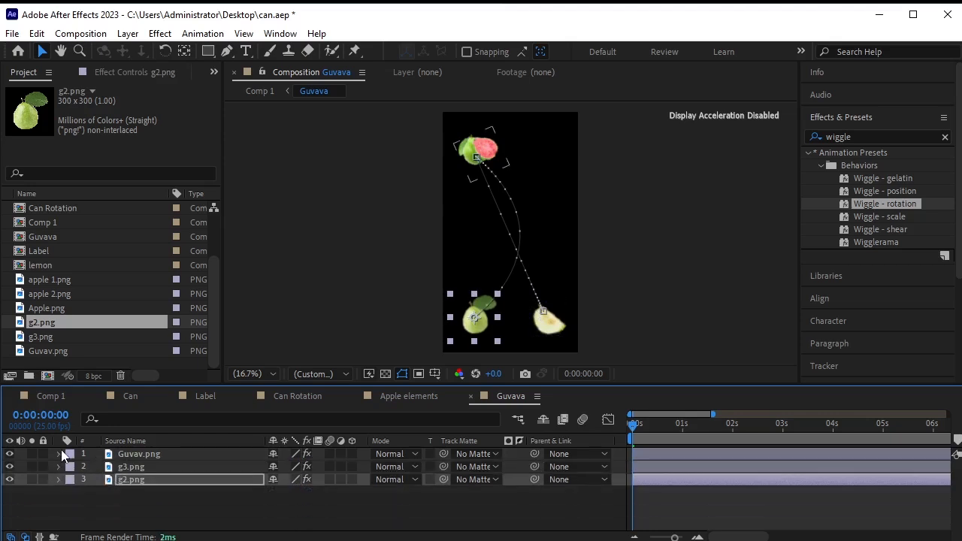
pyautogui.click(169, 527)
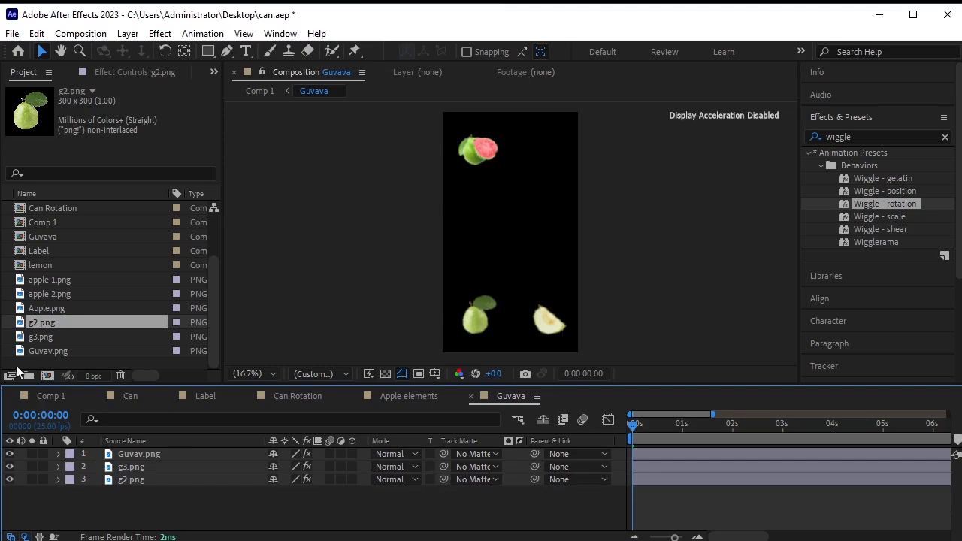
# Play back Comp 1 to check the label changes, stopping on the lemon section.
pyautogui.click(45, 395)
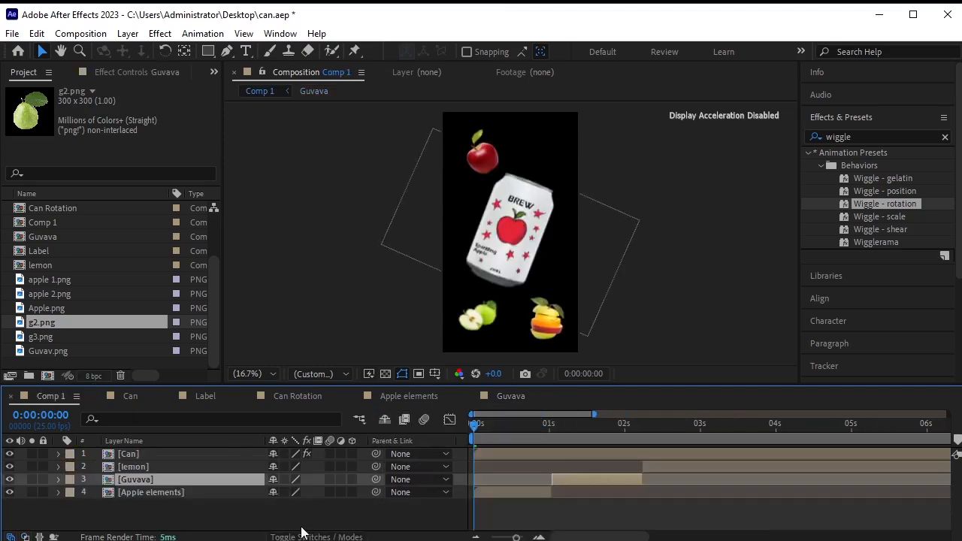
pyautogui.press('space')
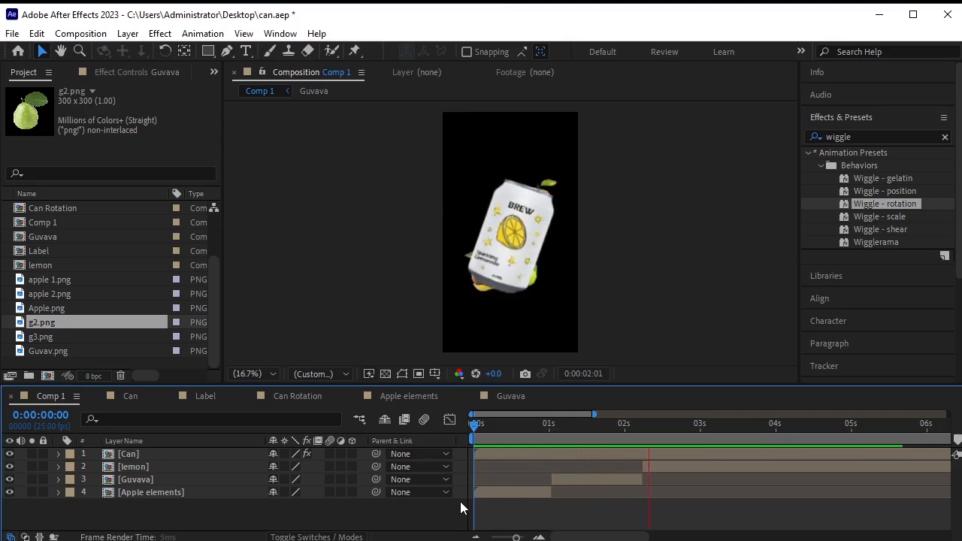
pyautogui.click(721, 467)
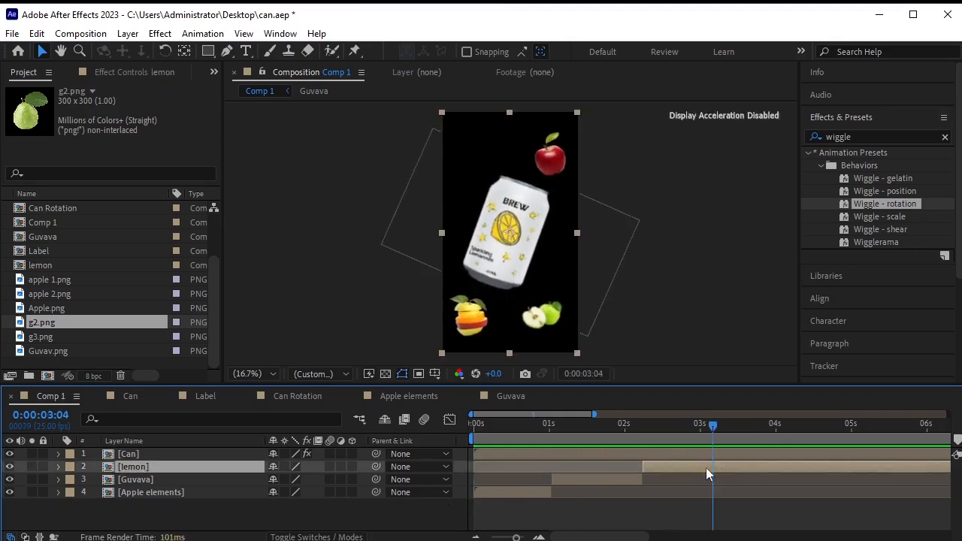
# Open the lemon precomp and select lemon-1 and the other lemon images for import.
pyautogui.doubleClick(183, 466)
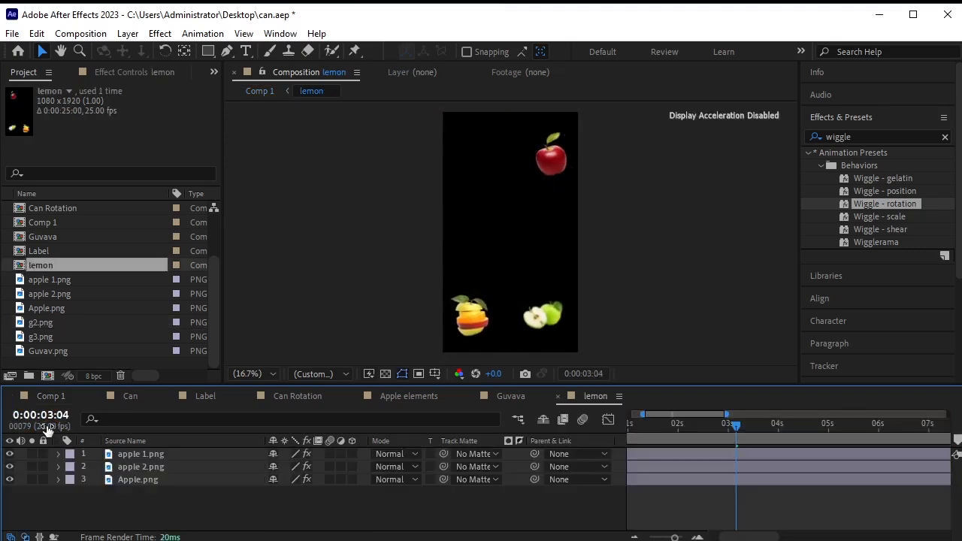
pyautogui.click(147, 454)
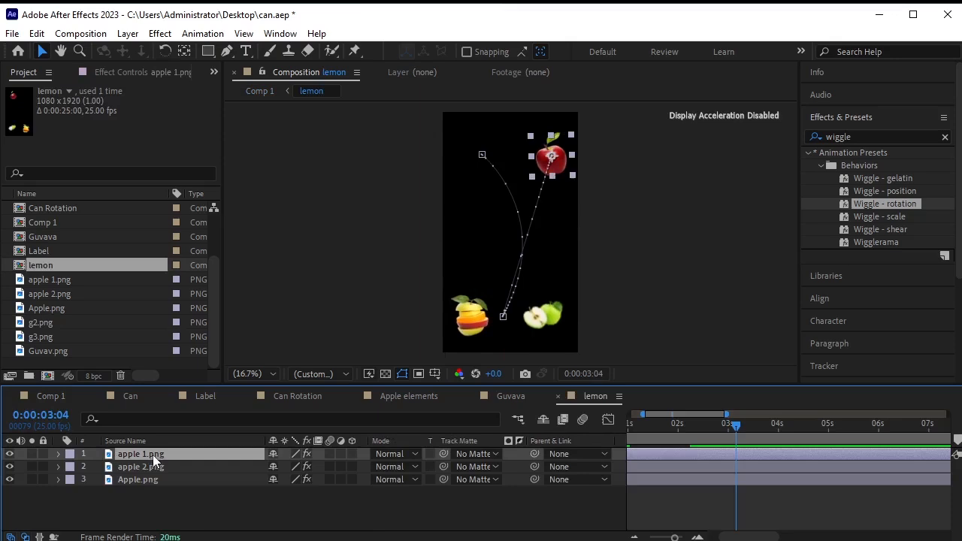
pyautogui.click(114, 361)
pyautogui.rightClick(114, 361)
pyautogui.moveTo(248, 438)
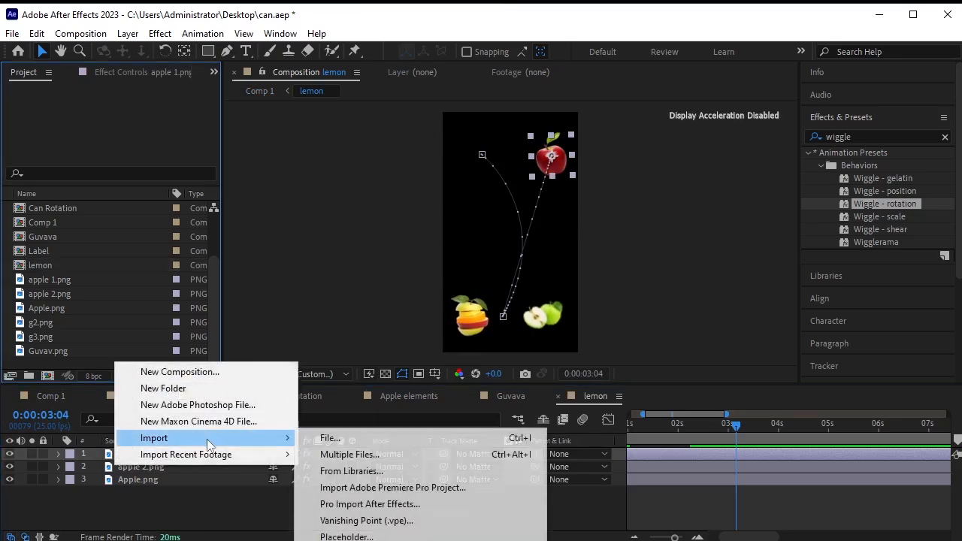
pyautogui.click(331, 441)
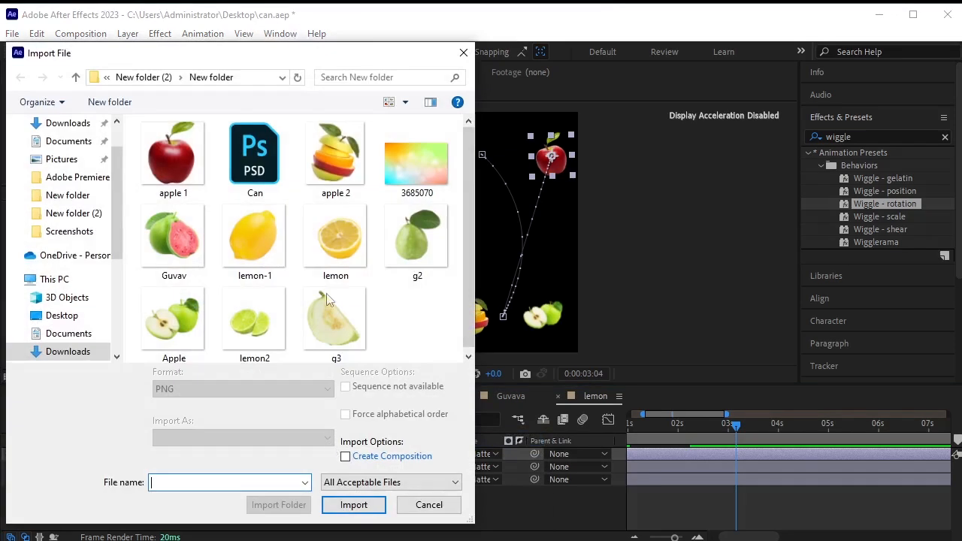
pyautogui.click(232, 238)
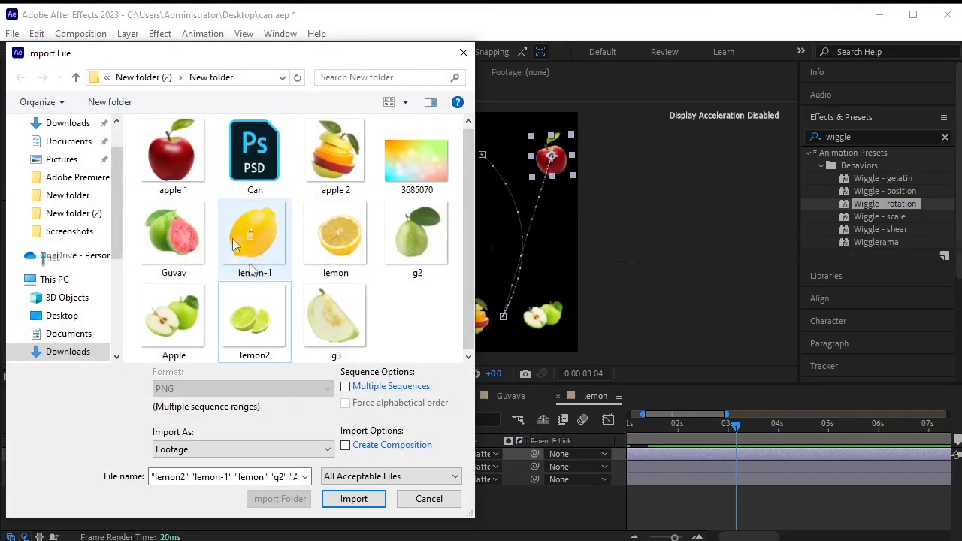
pyautogui.keyDown('ctrl'); pyautogui.click(319, 248); pyautogui.keyUp('ctrl')
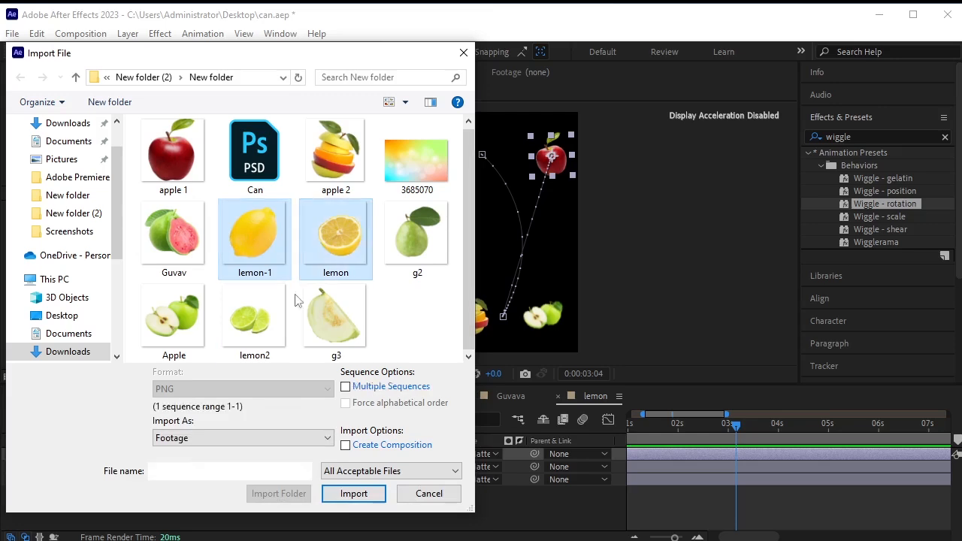
pyautogui.keyDown('ctrl'); pyautogui.click(254, 327); pyautogui.keyUp('ctrl')
# Import the three lemon images and switch the timeline to show layer names.
pyautogui.click(355, 496)
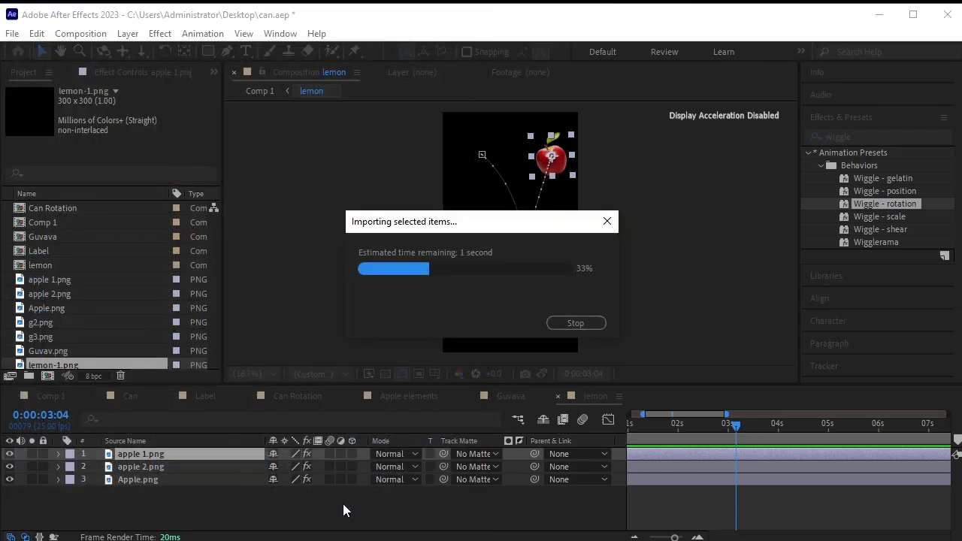
pyautogui.click(166, 494)
pyautogui.click(165, 457)
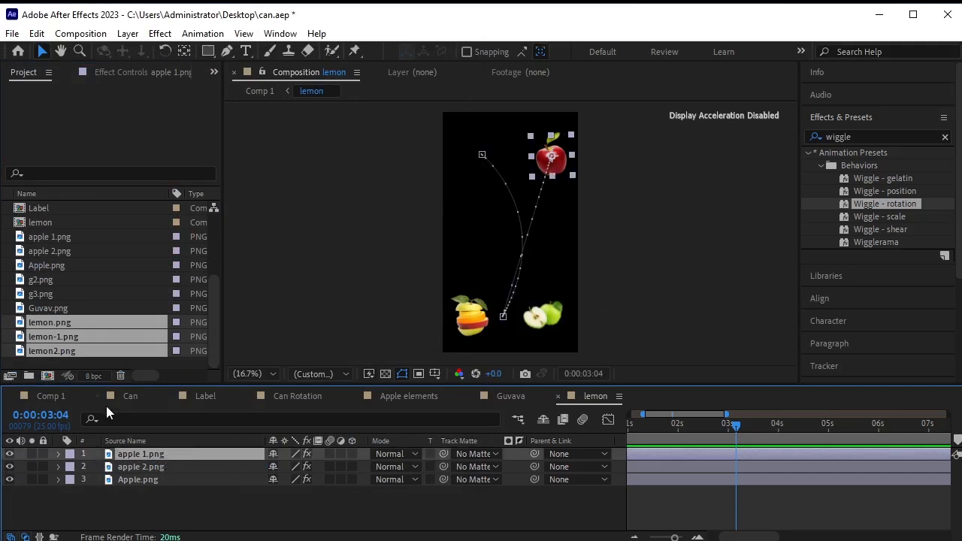
pyautogui.click(174, 363)
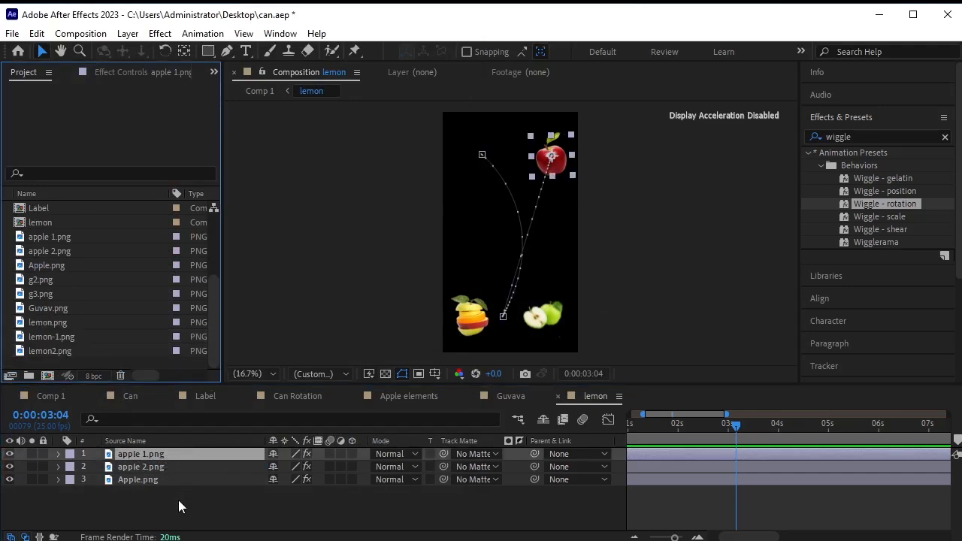
pyautogui.click(178, 500)
pyautogui.click(160, 442)
pyautogui.click(162, 452)
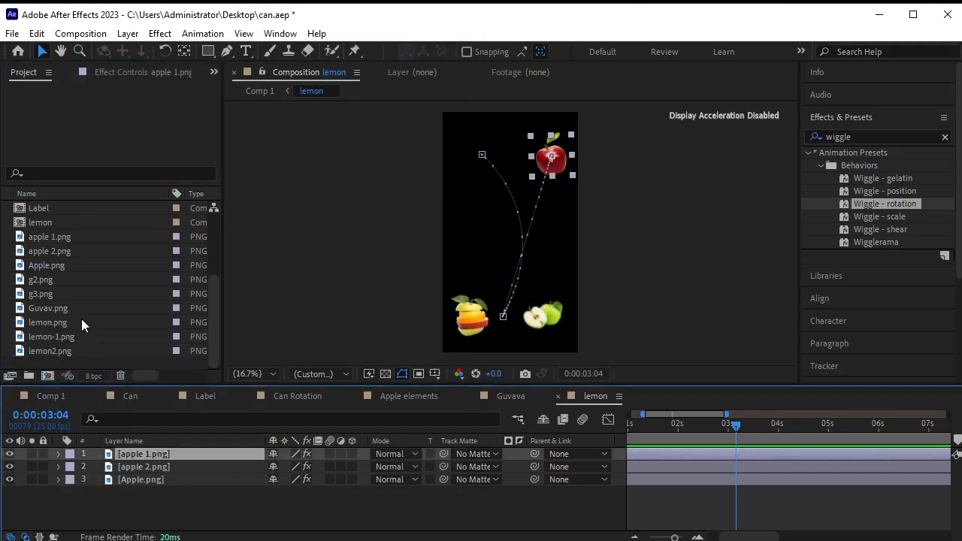
# Replace apple 1.png, apple 2.png and Apple.png with lemon.png, lemon-1.png and lemon2.png.
pyautogui.moveTo(81, 325); pyautogui.dragTo(185, 459)
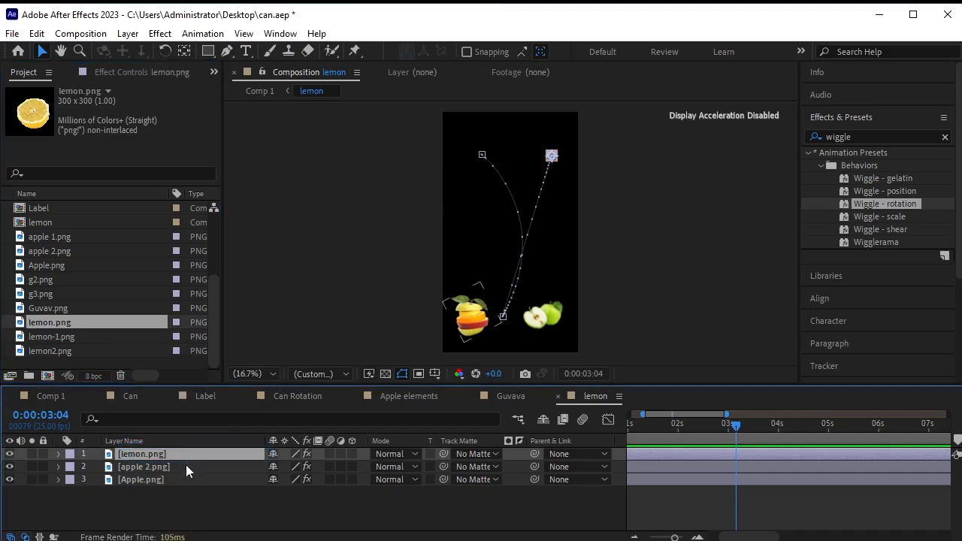
pyautogui.click(186, 464)
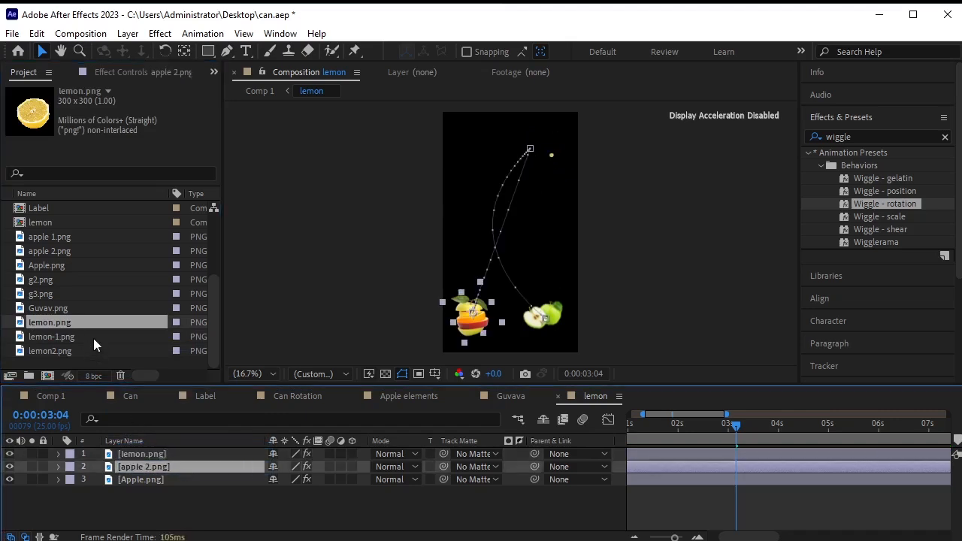
pyautogui.click(93, 338)
pyautogui.moveTo(93, 336); pyautogui.dragTo(164, 470)
pyautogui.click(167, 478)
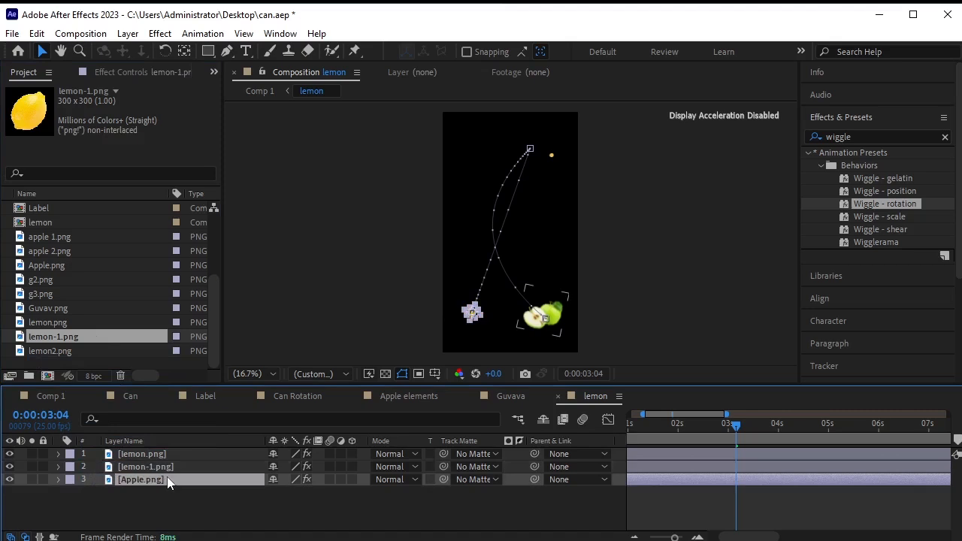
pyautogui.click(70, 350)
pyautogui.moveTo(70, 349); pyautogui.dragTo(150, 480)
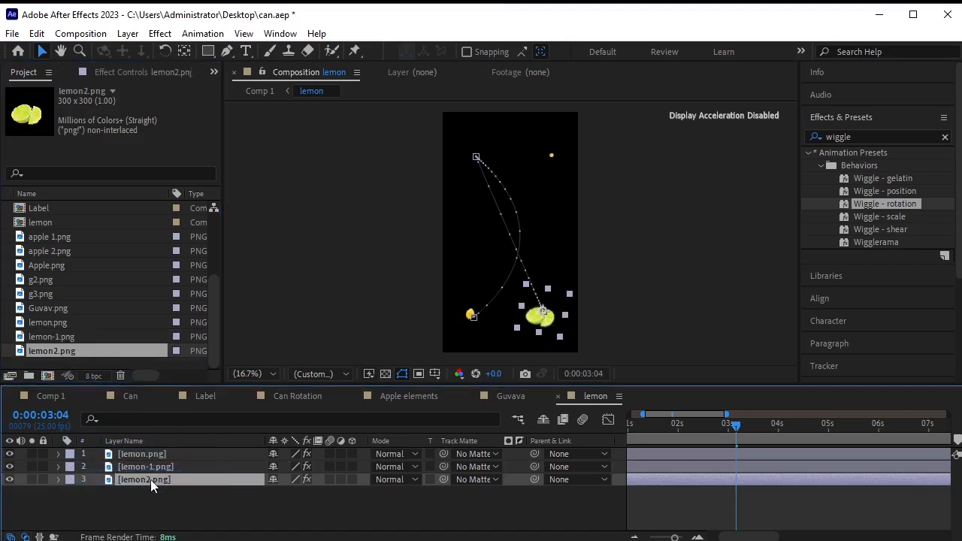
pyautogui.click(166, 452)
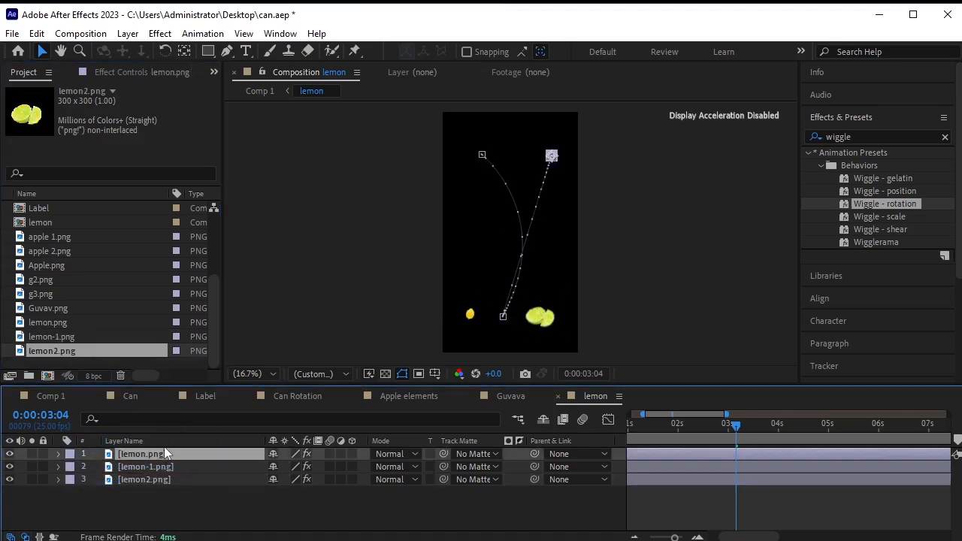
# Scale lemon.png to 99%, lemon-1.png to 98% and lemon2.png to 130%.
pyautogui.press('s')
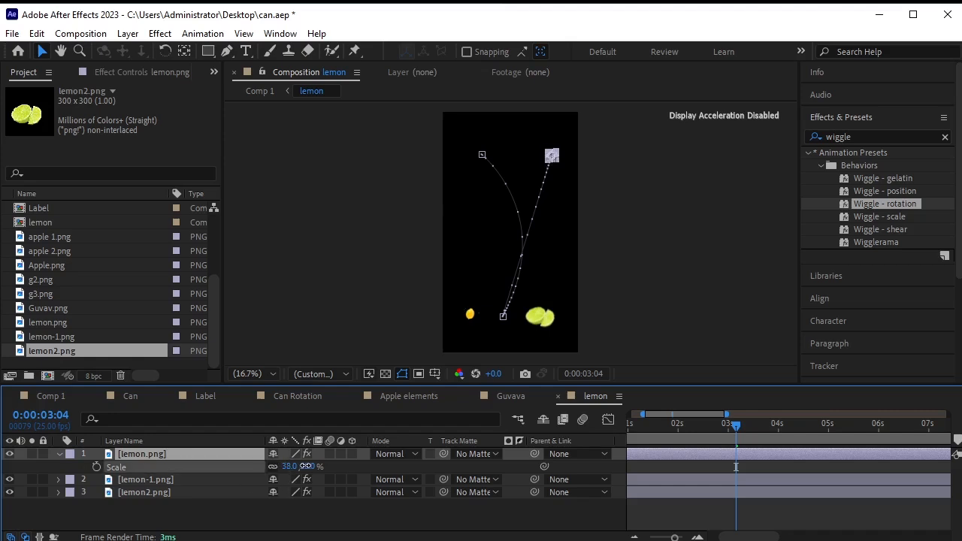
pyautogui.moveTo(305, 466); pyautogui.dragTo(345, 461)
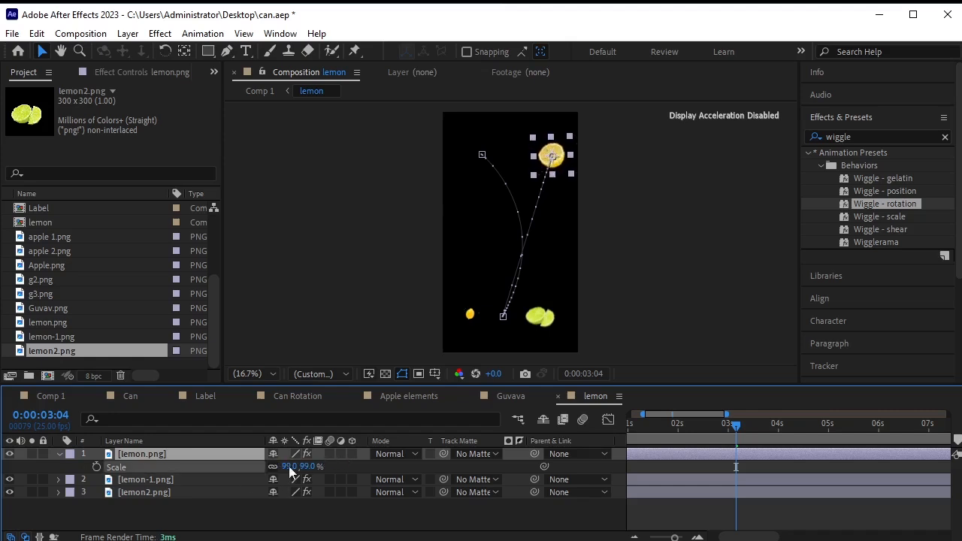
pyautogui.click(192, 478)
pyautogui.press('s')
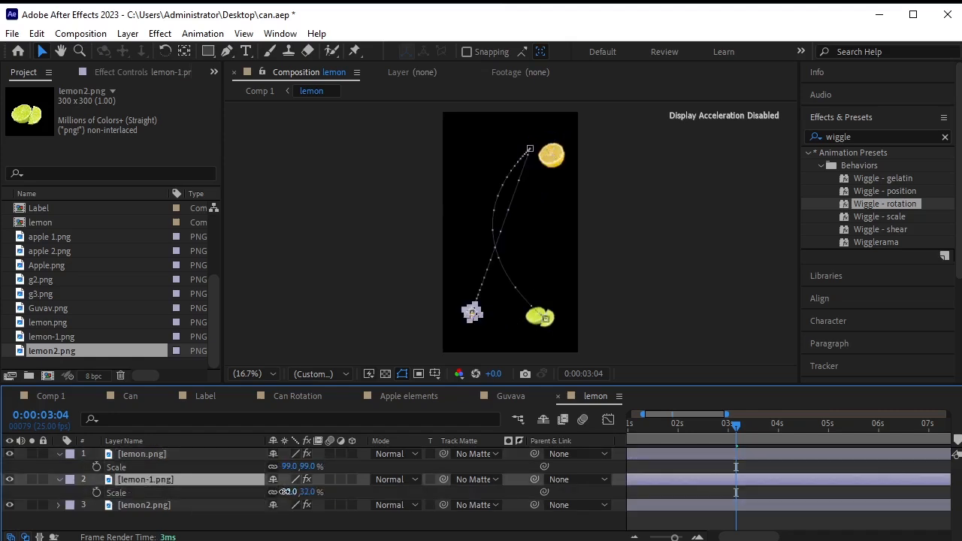
pyautogui.moveTo(285, 491); pyautogui.dragTo(331, 490)
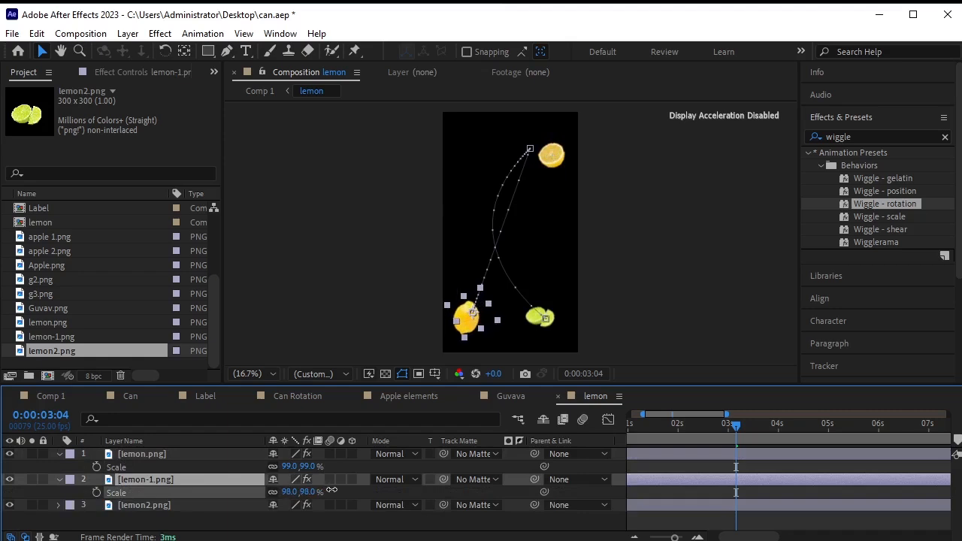
pyautogui.click(225, 505)
pyautogui.press('s')
pyautogui.moveTo(290, 518)
pyautogui.mouseDown()
pyautogui.moveTo(279, 517)
pyautogui.moveTo(297, 516)
pyautogui.mouseUp()
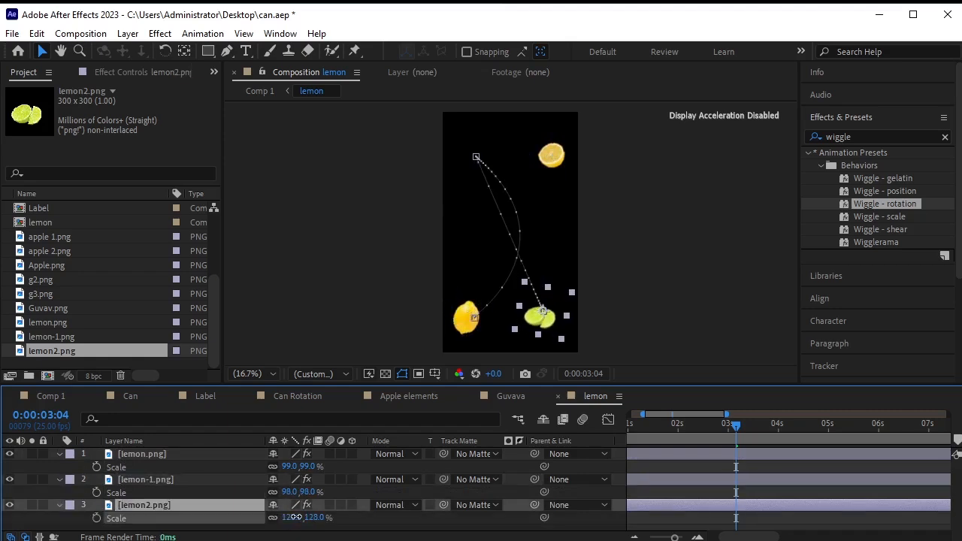
# Set lemon-1.png's rotation keyframe to −82° and collapse the layers.
pyautogui.click(189, 480)
pyautogui.press('r')
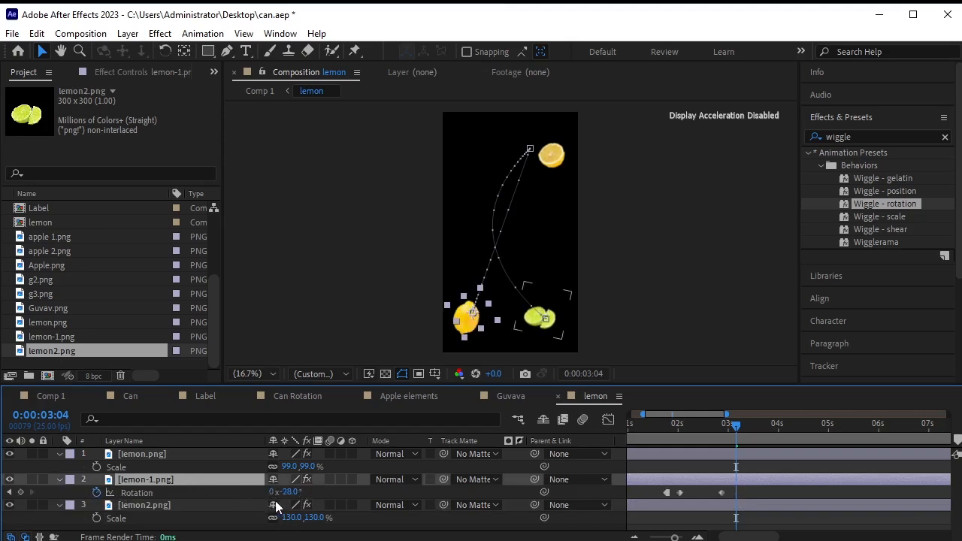
pyautogui.moveTo(290, 494); pyautogui.dragTo(254, 493)
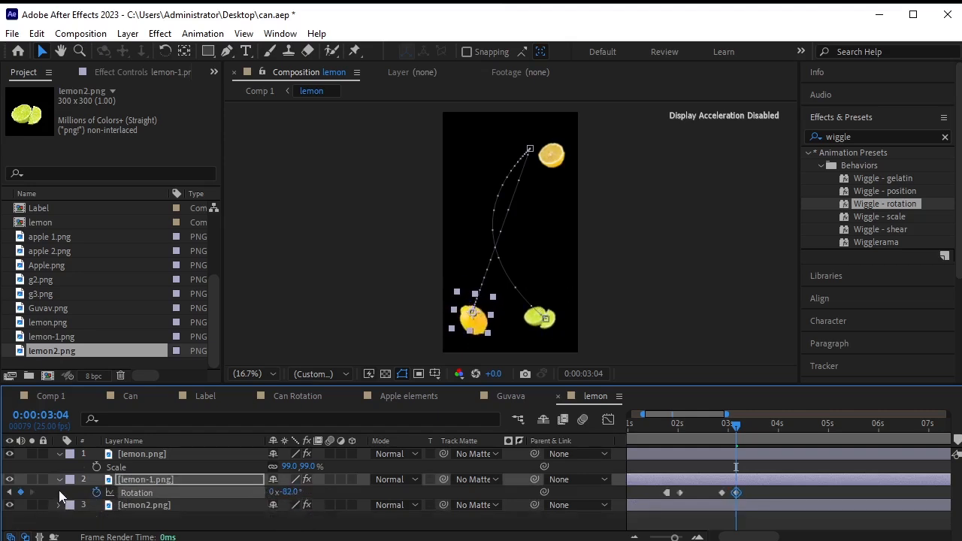
pyautogui.click(58, 480)
pyautogui.click(59, 454)
pyautogui.click(165, 514)
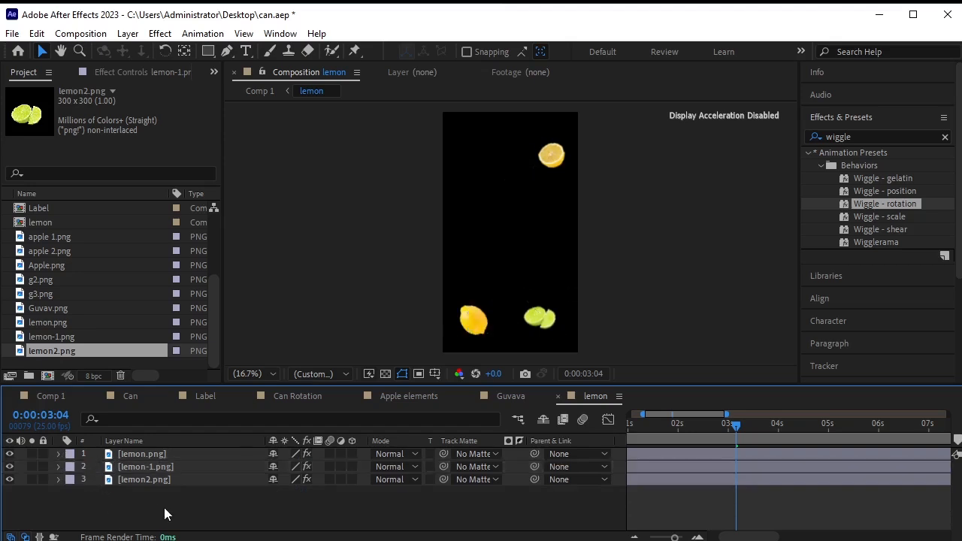
pyautogui.click(737, 450)
# Return to Comp 1 at the start and choose 3685070 in the Import File dialog.
pyautogui.moveTo(738, 428); pyautogui.dragTo(548, 456)
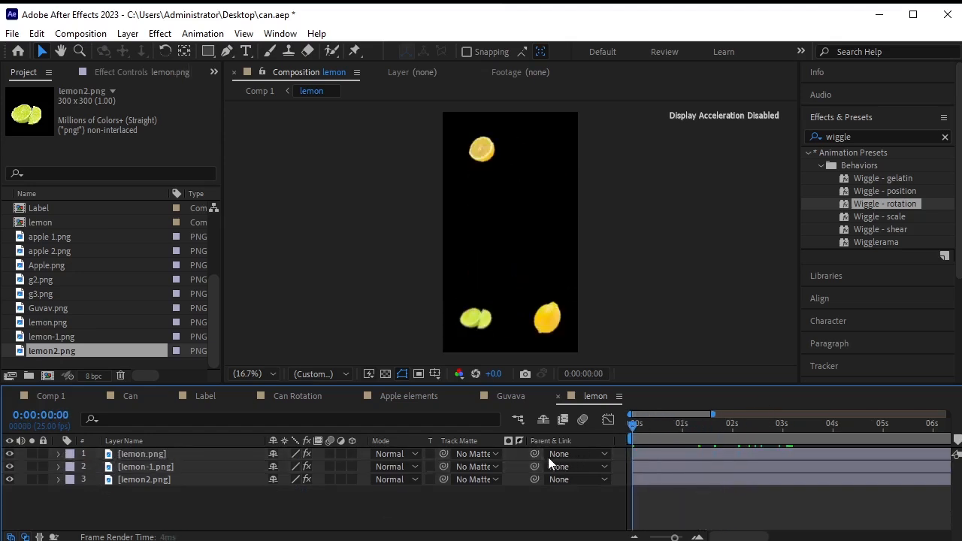
pyautogui.click(48, 397)
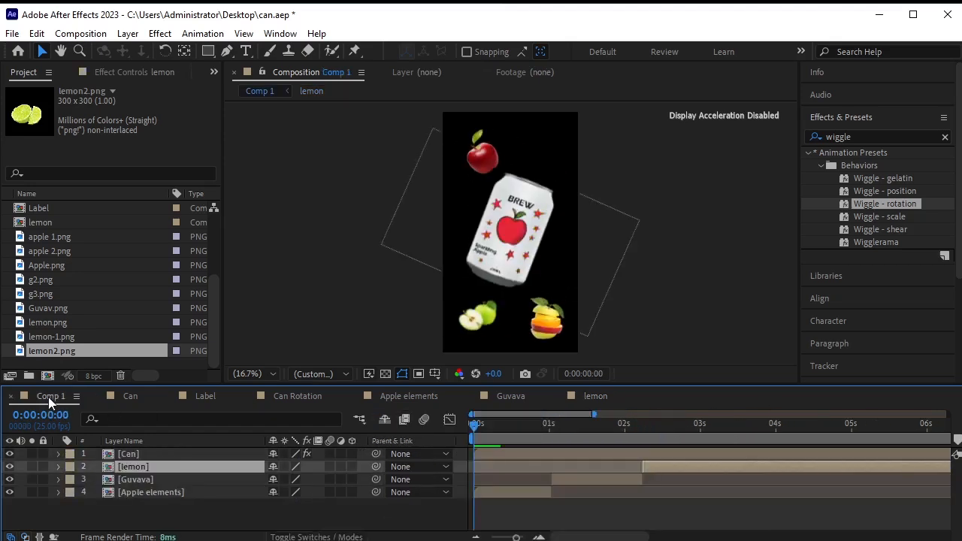
pyautogui.rightClick(126, 361)
pyautogui.moveTo(248, 439)
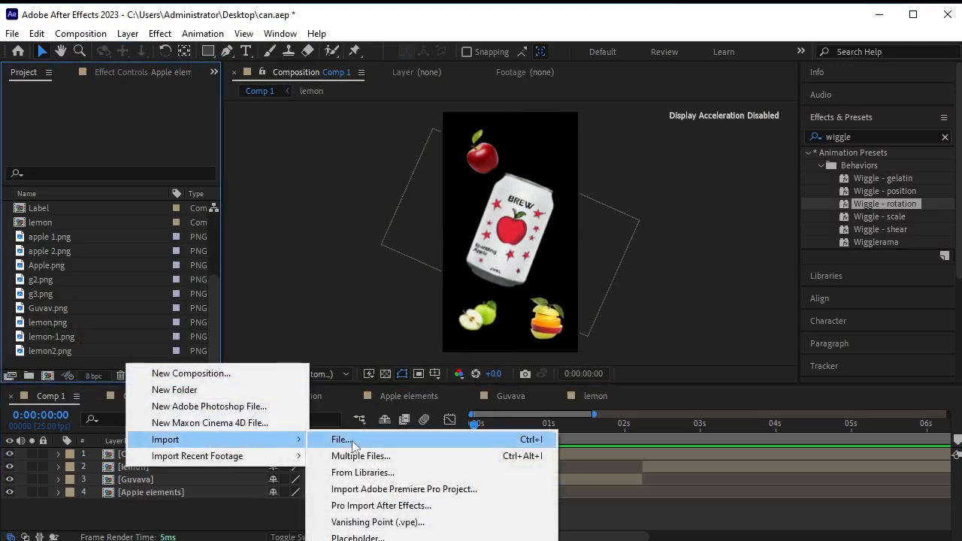
pyautogui.click(355, 439)
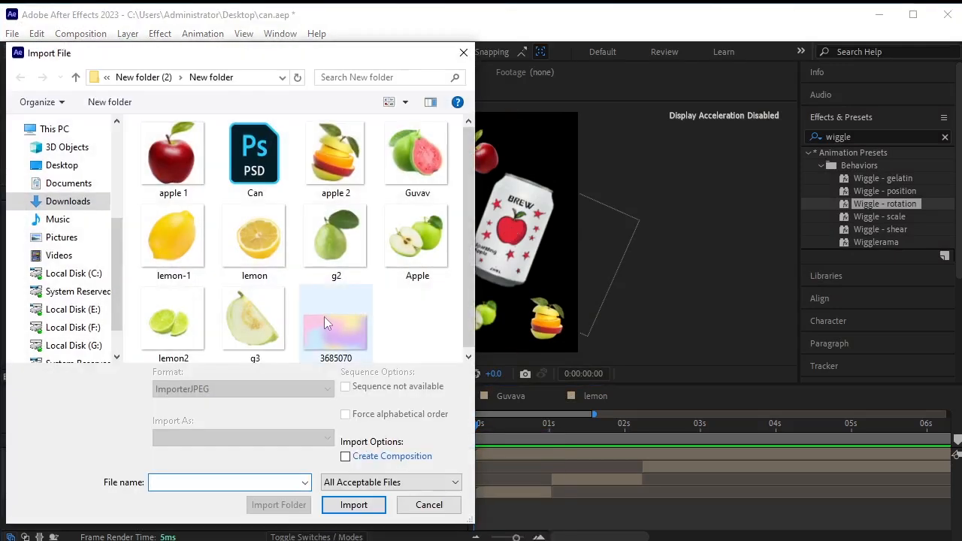
pyautogui.click(324, 316)
# Add 3685070.jpg as Comp 1's bottom layer, rotated 90° and scaled to 115%.
pyautogui.click(353, 505)
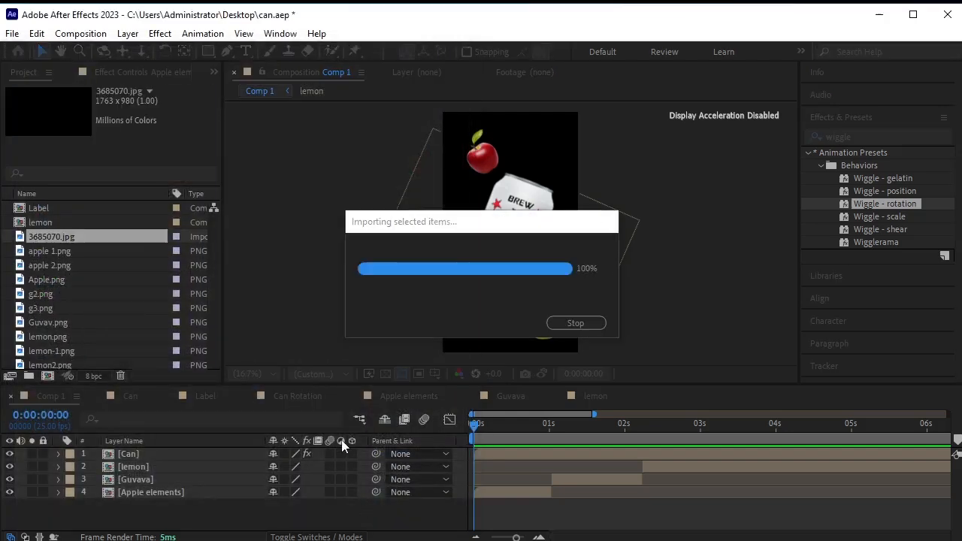
pyautogui.moveTo(115, 257); pyautogui.dragTo(166, 503)
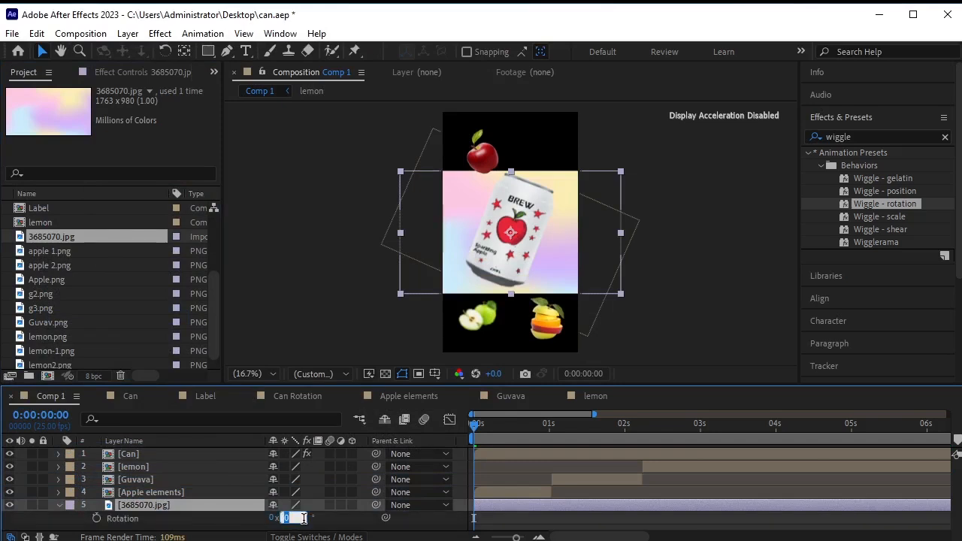
pyautogui.press('Return')
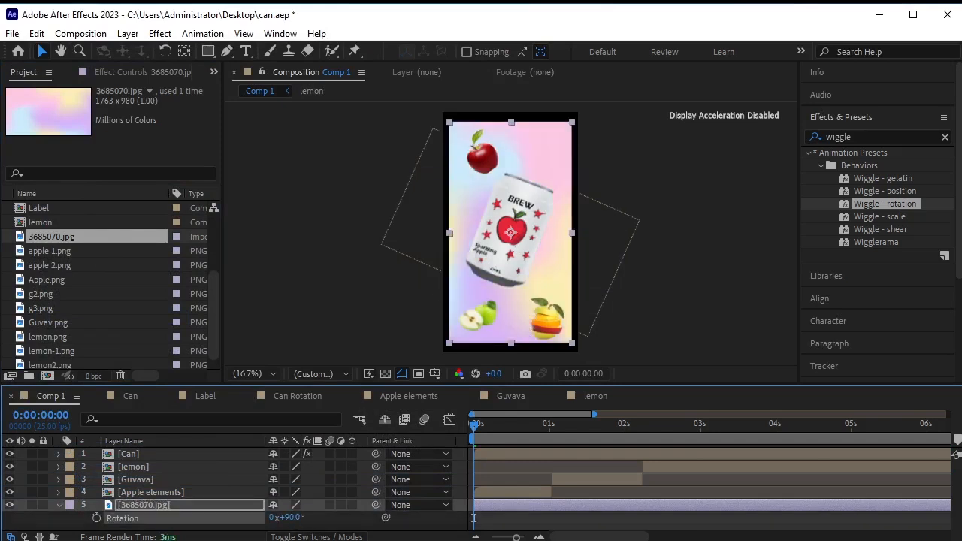
pyautogui.press('s')
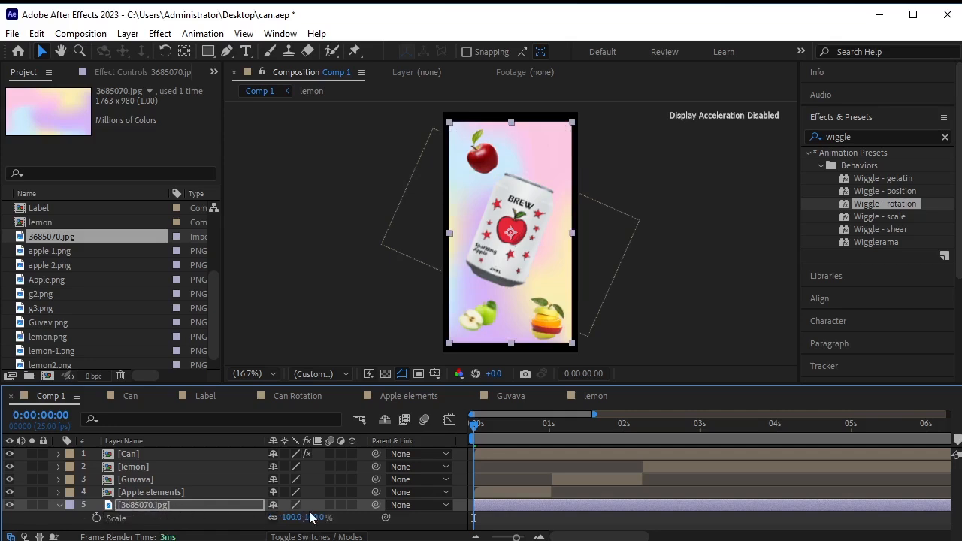
pyautogui.moveTo(315, 517); pyautogui.dragTo(323, 517)
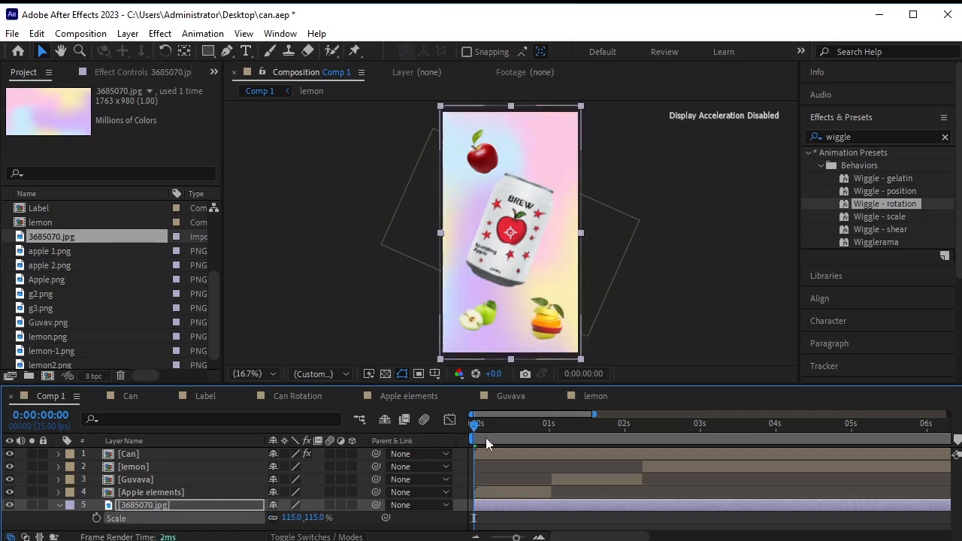
pyautogui.click(667, 286)
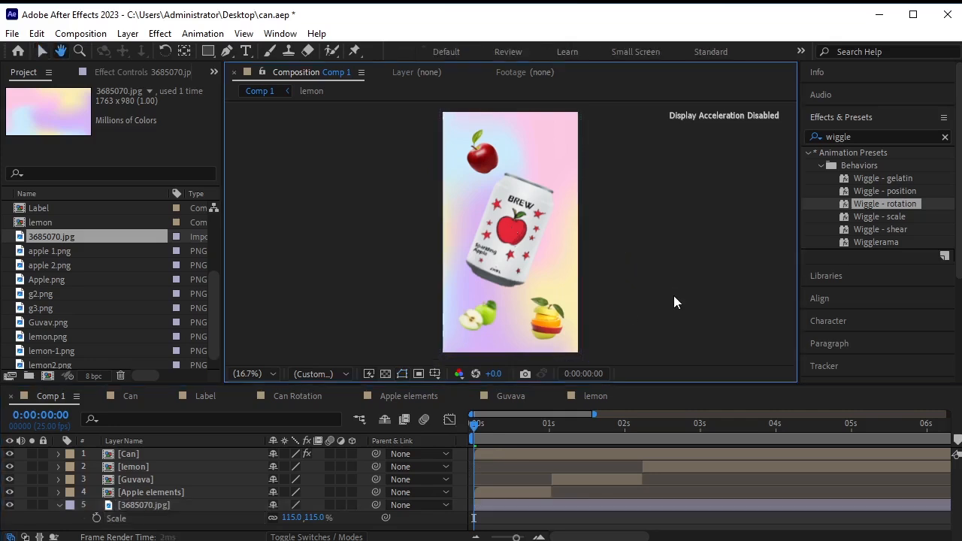
# Preview the animation, end the work area near 4 seconds, and enlarge the viewer.
pyautogui.press('space')
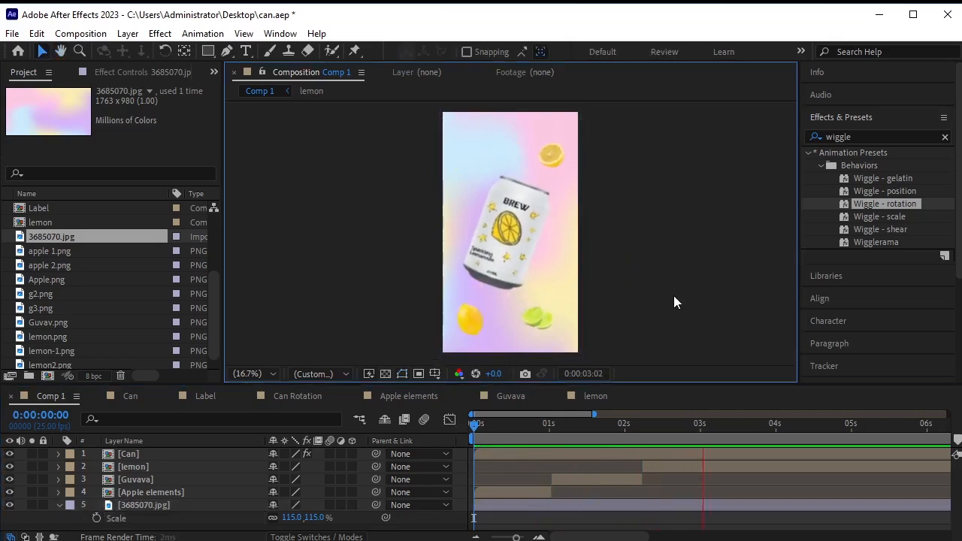
pyautogui.click(475, 537)
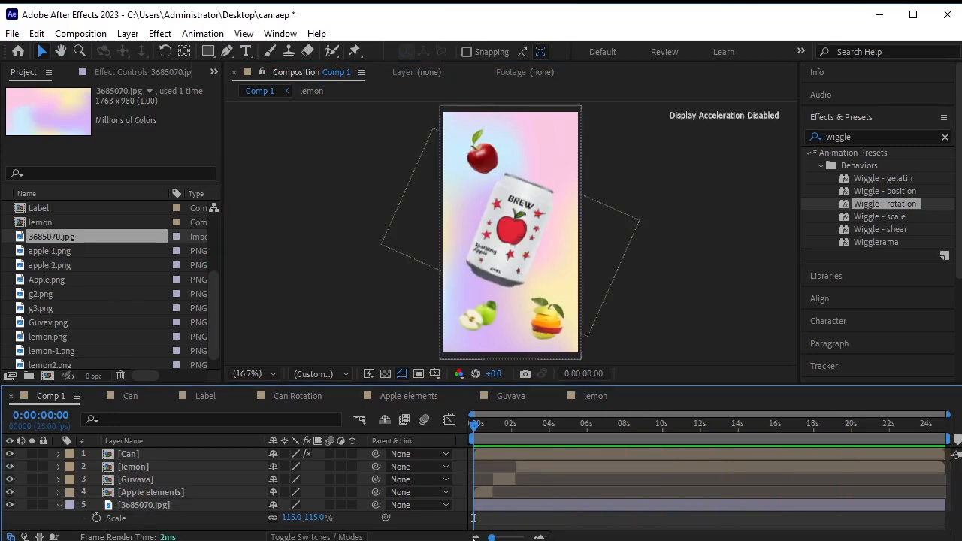
pyautogui.moveTo(948, 436)
pyautogui.mouseDown()
pyautogui.moveTo(500, 437)
pyautogui.moveTo(601, 436)
pyautogui.moveTo(559, 436)
pyautogui.mouseUp()
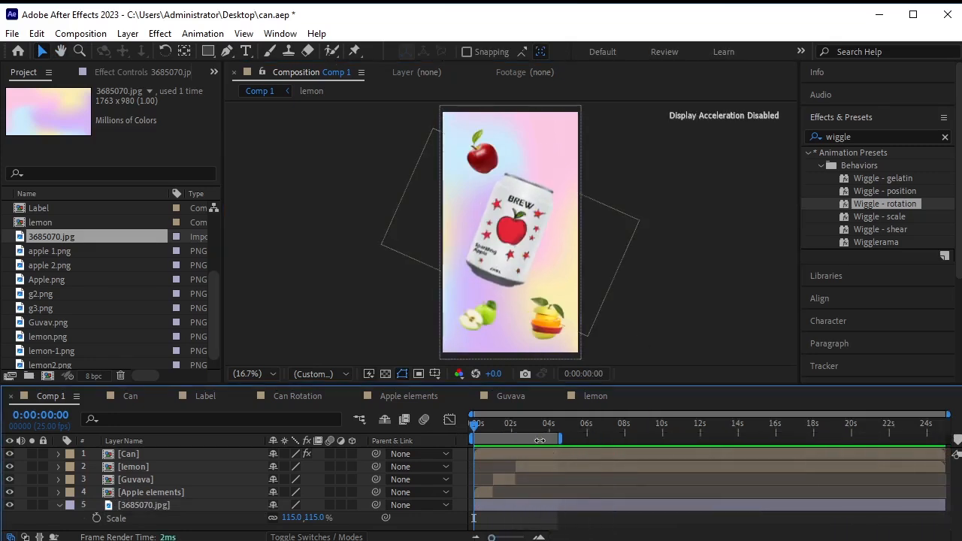
pyautogui.moveTo(511, 384); pyautogui.dragTo(511, 447)
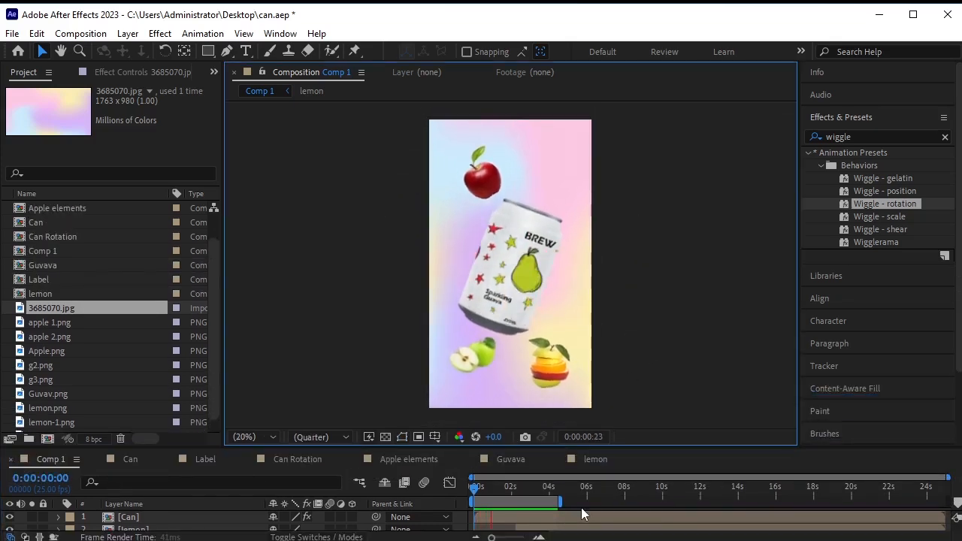